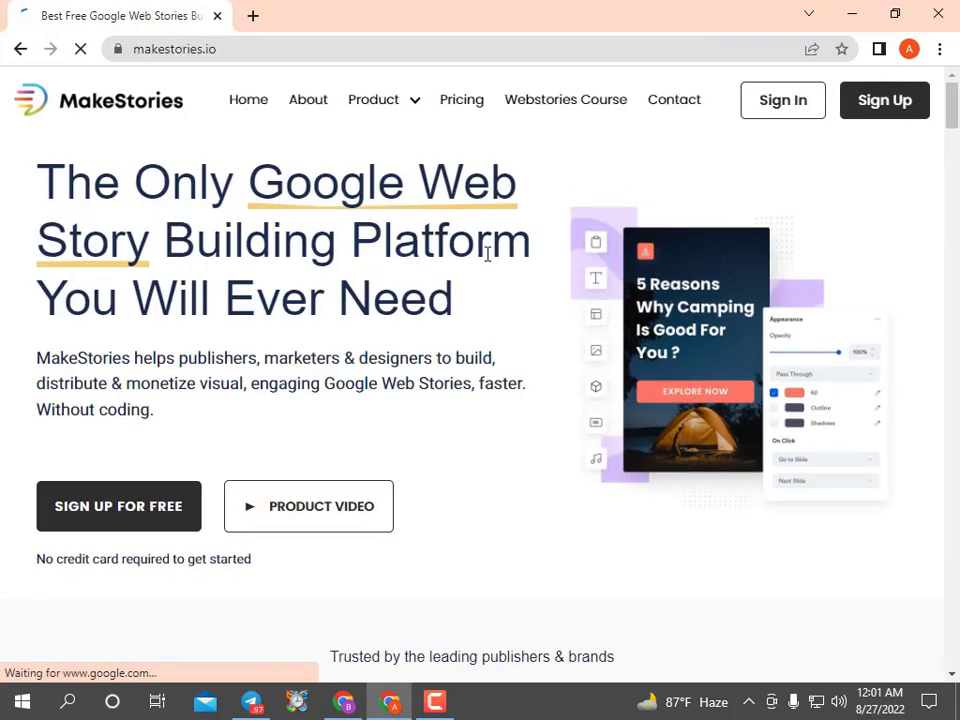
Look over the MakeStories home page and its web address
{"action": "scroll", "coordinate": [482, 340], "scroll_direction": "down", "scroll_amount": 2}
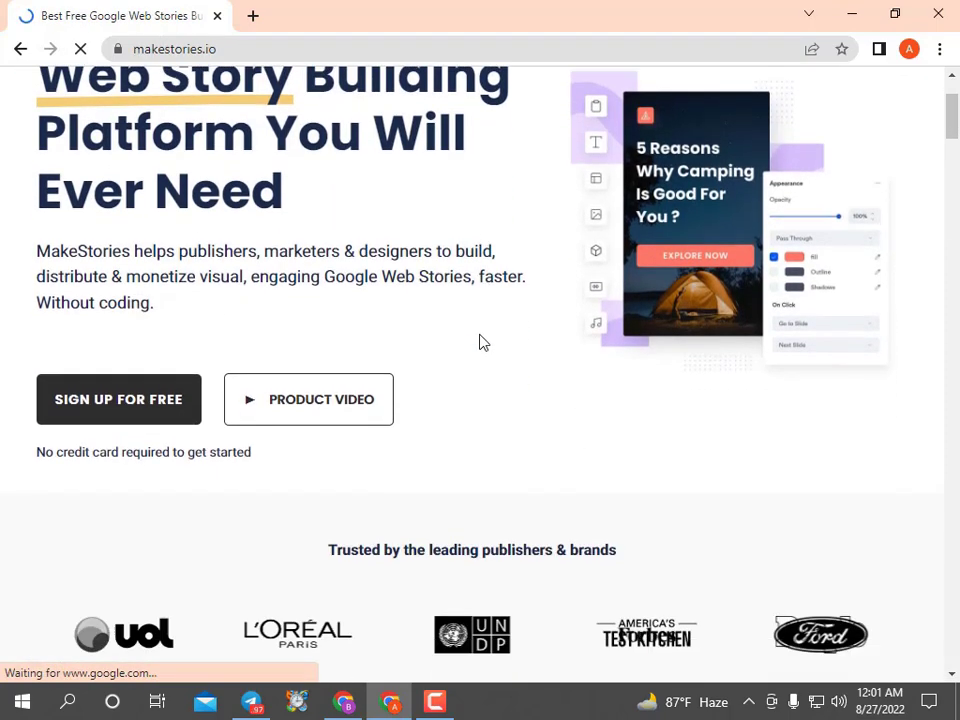
{"action": "scroll", "coordinate": [480, 343], "scroll_direction": "up", "scroll_amount": 2}
{"action": "left_click", "coordinate": [229, 49]}
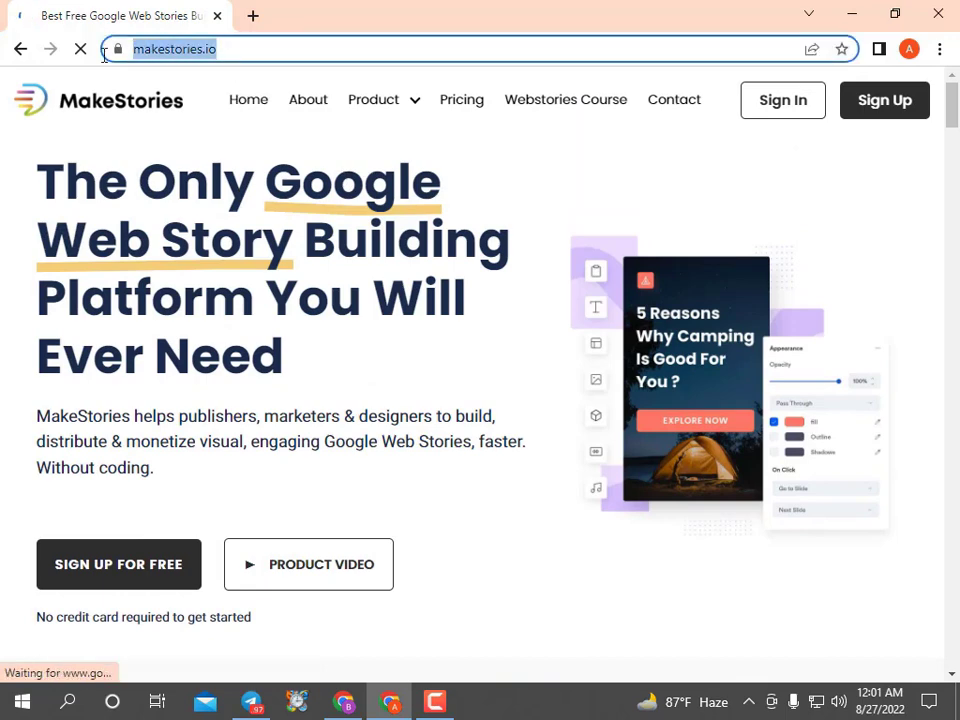
{"action": "left_click", "coordinate": [257, 44]}
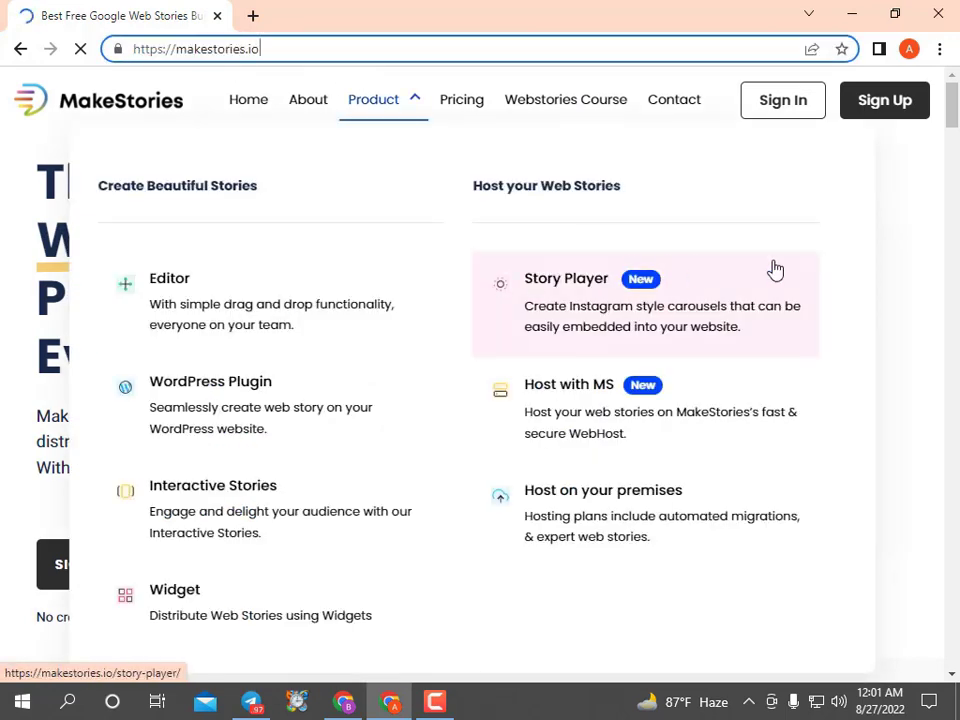
{"action": "scroll", "coordinate": [525, 514], "scroll_direction": "down", "scroll_amount": 3}
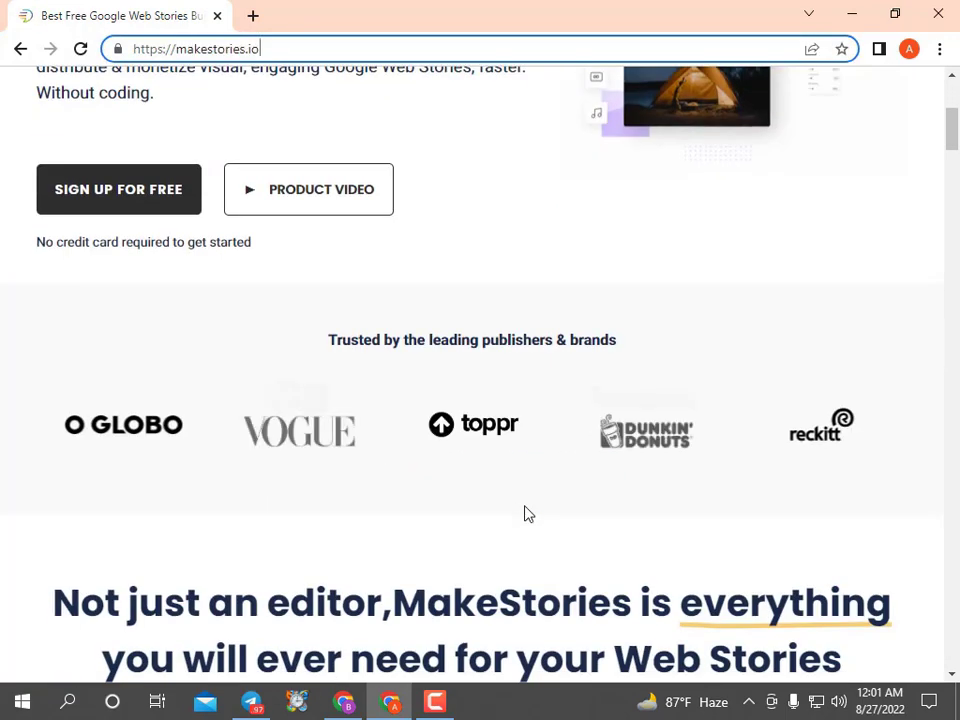
{"action": "scroll", "coordinate": [528, 514], "scroll_direction": "up", "scroll_amount": 1}
{"action": "scroll", "coordinate": [527, 513], "scroll_direction": "up", "scroll_amount": 2}
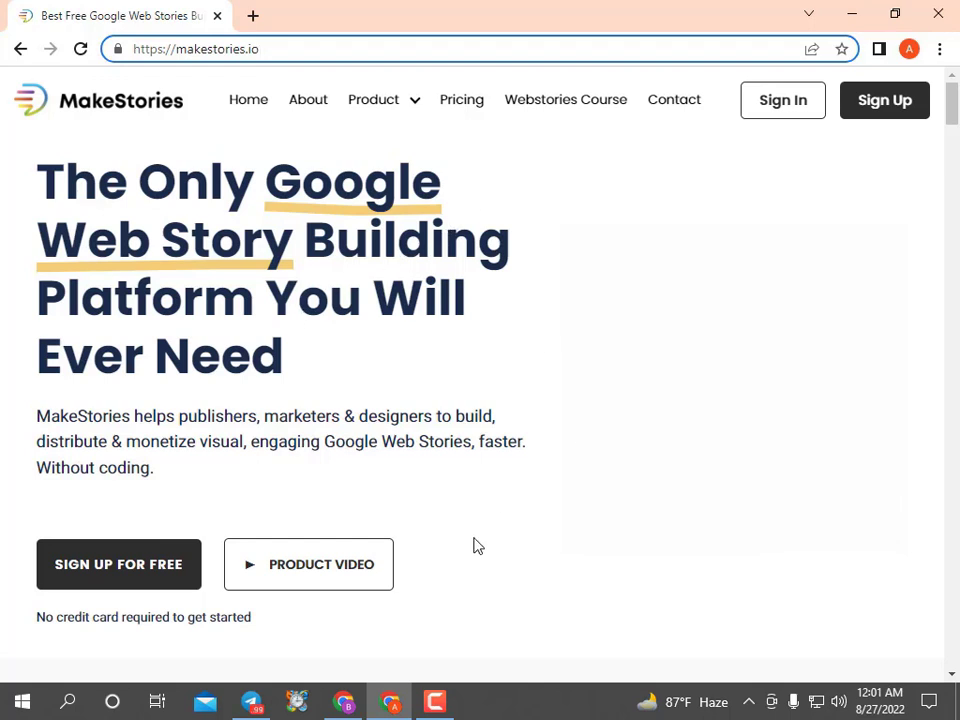
Open the MakeStories sign-up page, accept the cookies and choose to sign up with email
{"action": "left_click", "coordinate": [867, 103]}
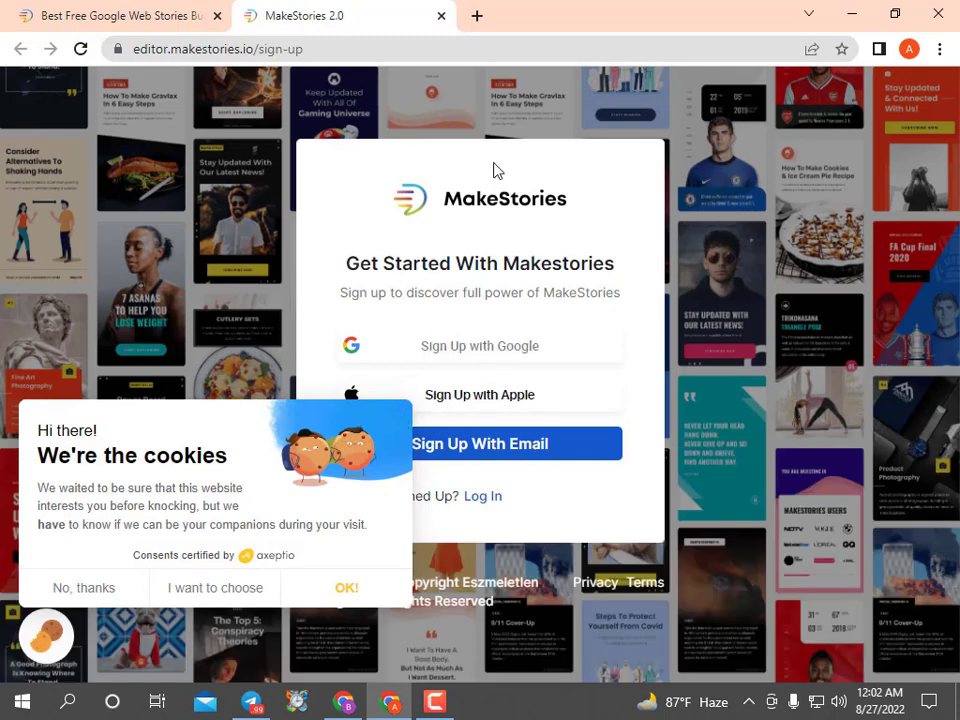
{"action": "left_click", "coordinate": [345, 590]}
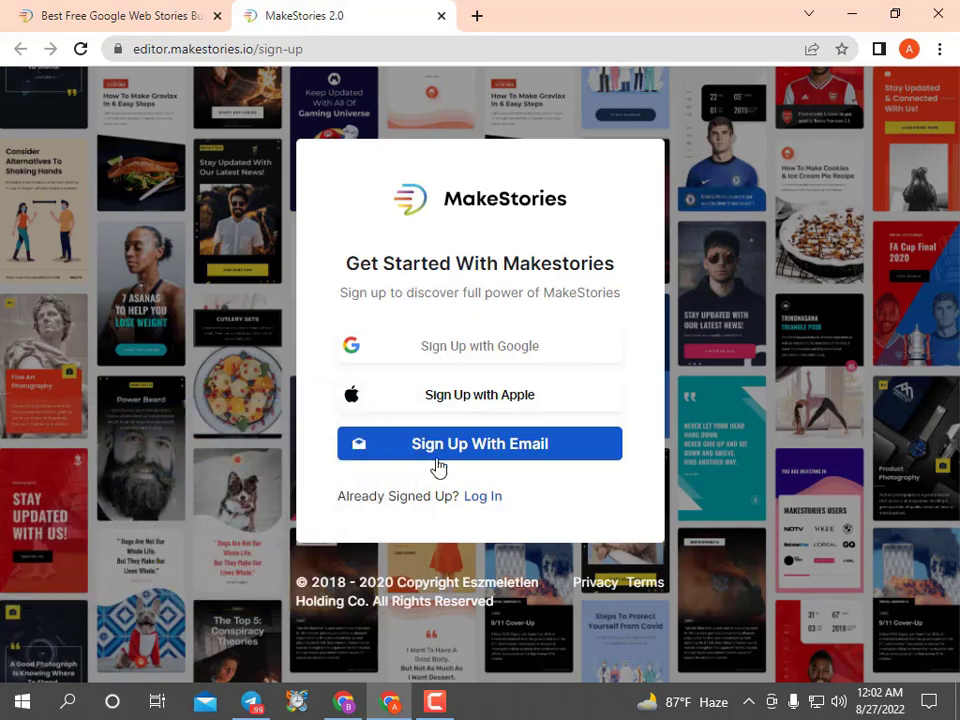
{"action": "left_click", "coordinate": [504, 457]}
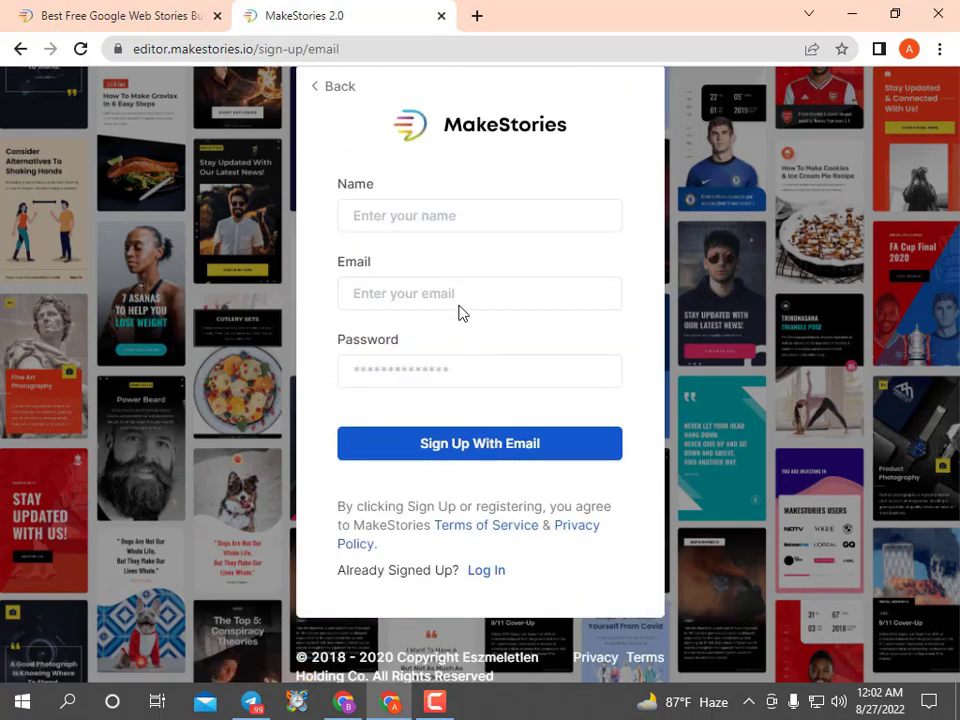
Fill in the account name and the email address in the sign-up form
{"action": "left_click", "coordinate": [437, 364]}
{"action": "left_click", "coordinate": [432, 216]}
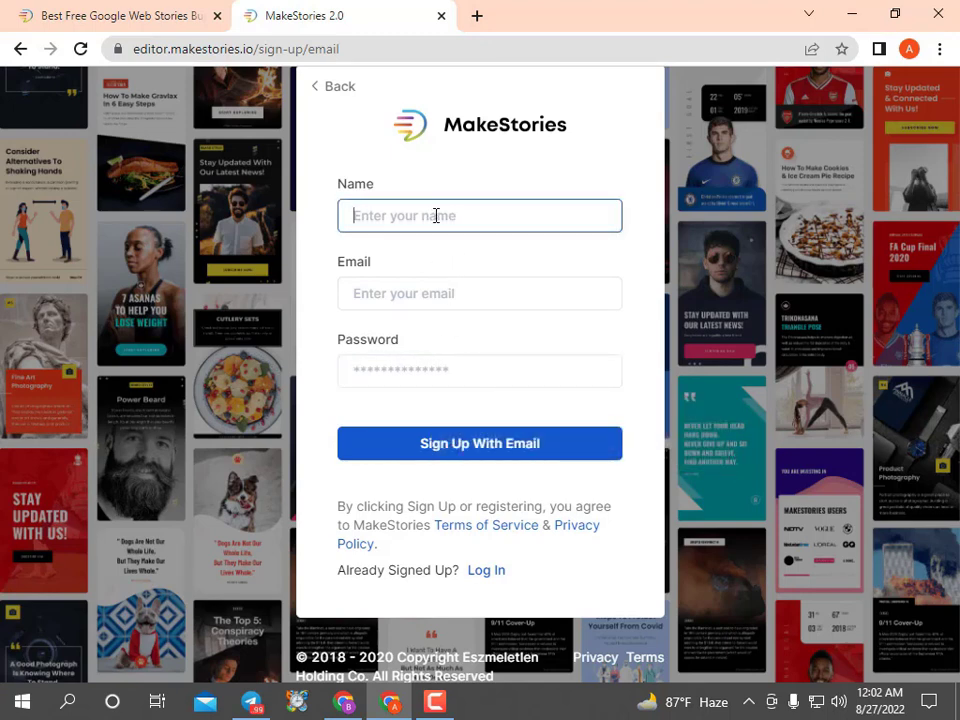
{"action": "type", "text": "Avishek Tech Pro"}
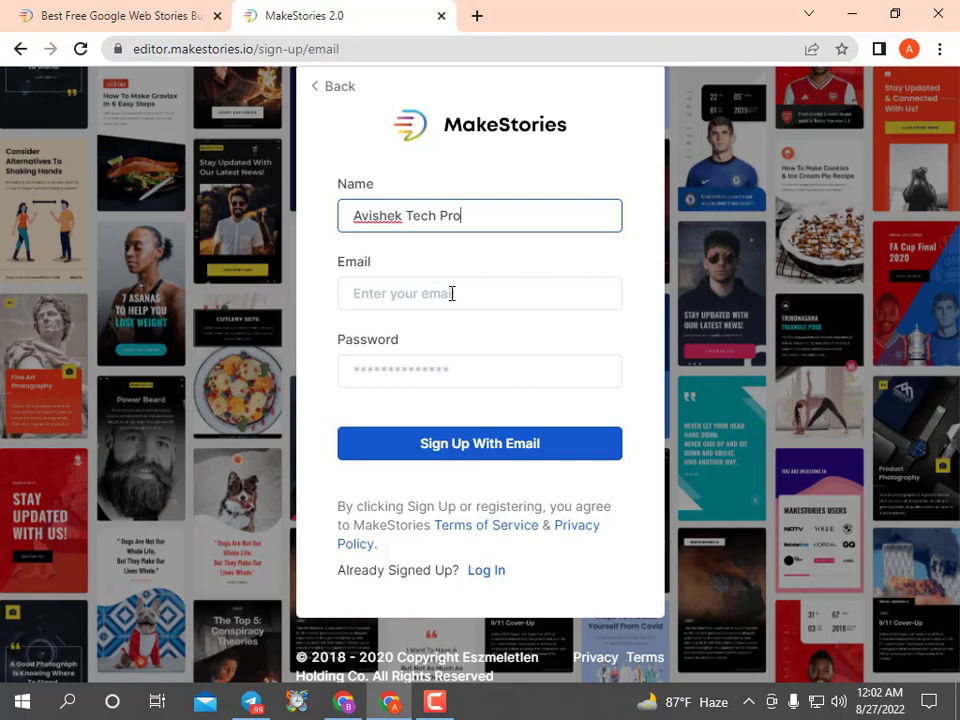
{"action": "left_click", "coordinate": [452, 293]}
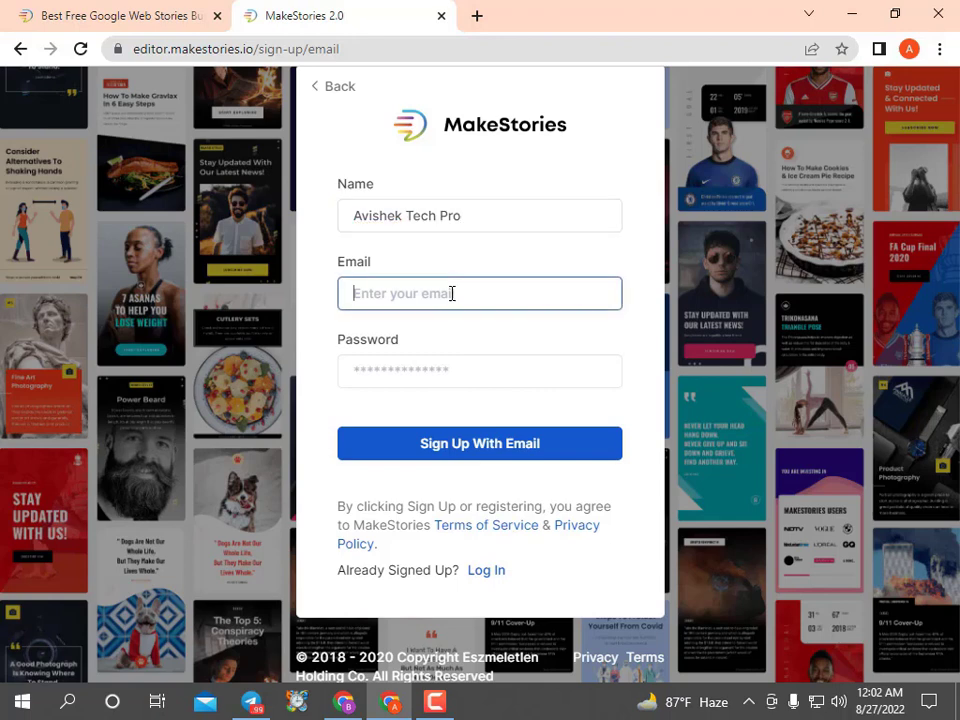
{"action": "left_click_drag", "start_coordinate": [469, 216], "coordinate": [331, 239]}
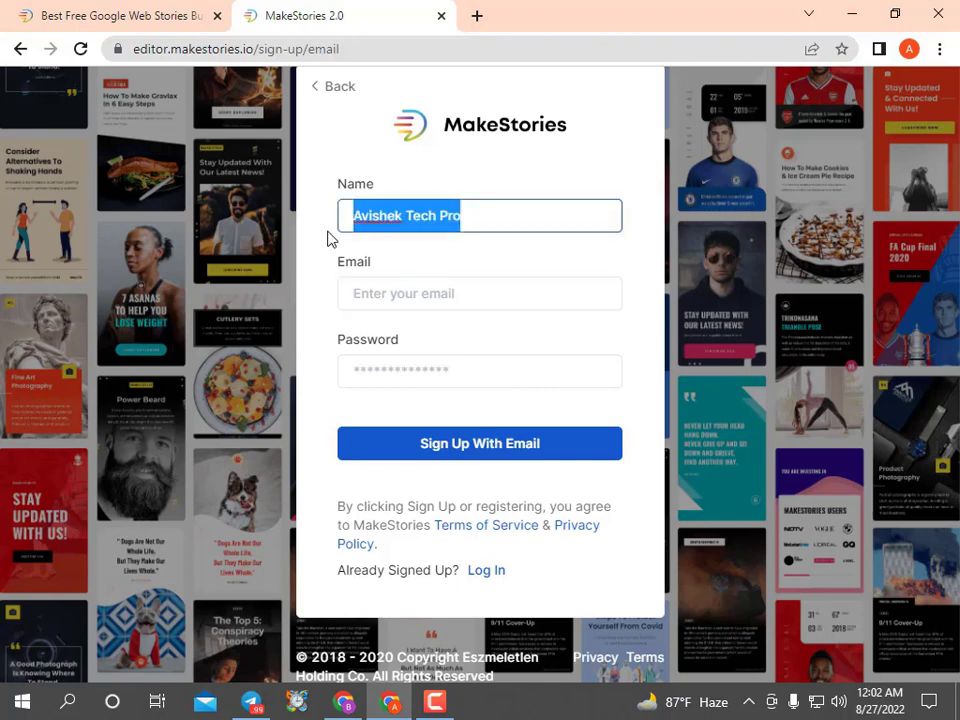
{"action": "left_click", "coordinate": [460, 300]}
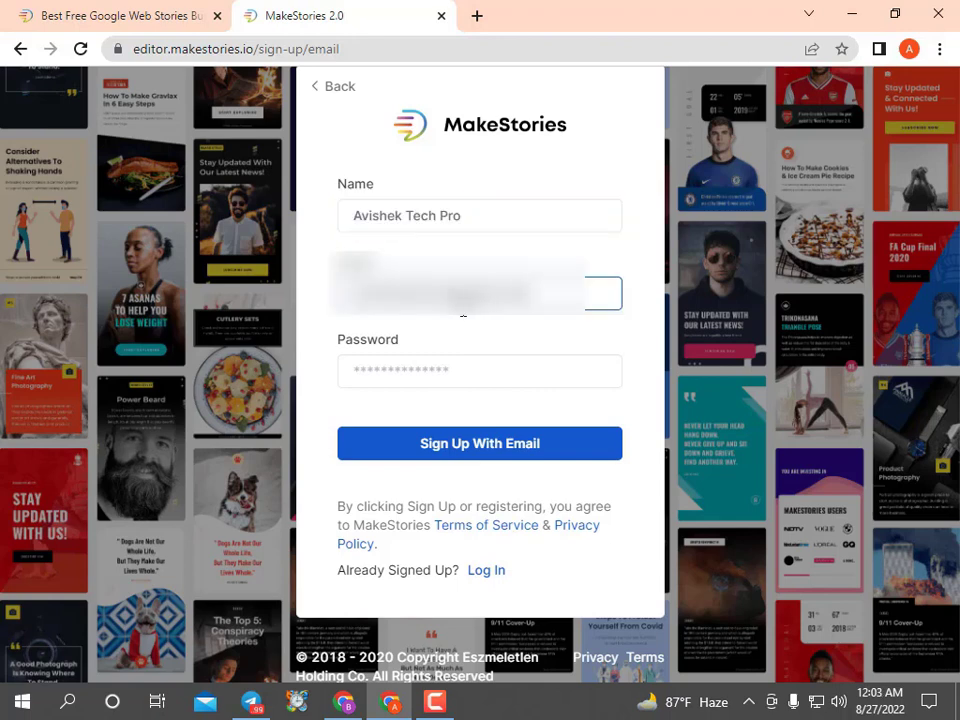
Enter the account password, submit the email sign-up and acknowledge the verification notice
{"action": "left_click", "coordinate": [450, 374]}
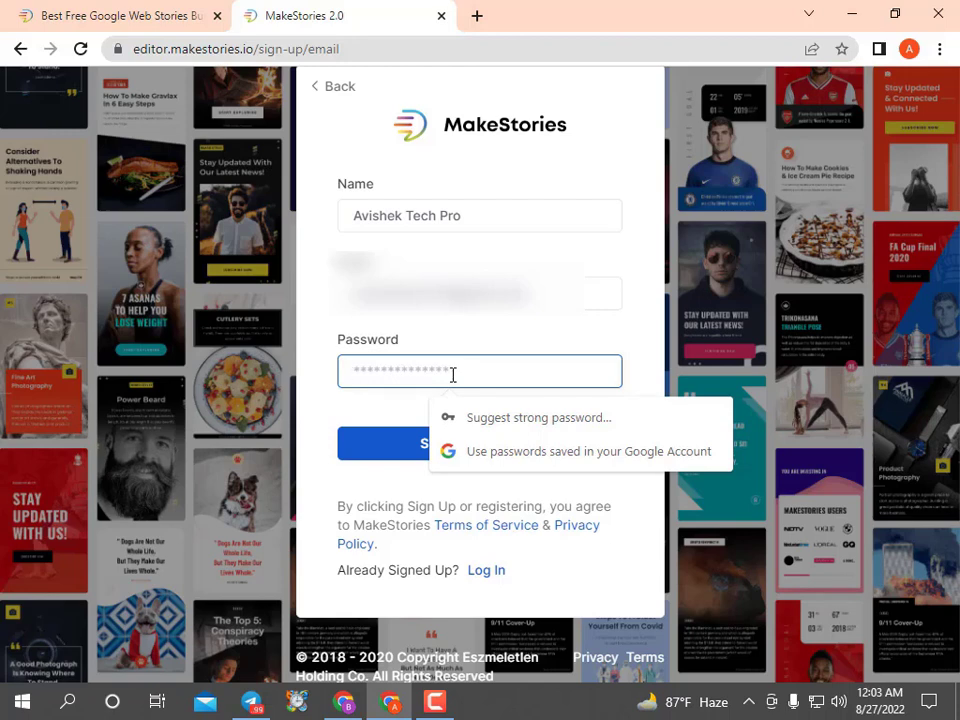
{"action": "type", "text": "***"}
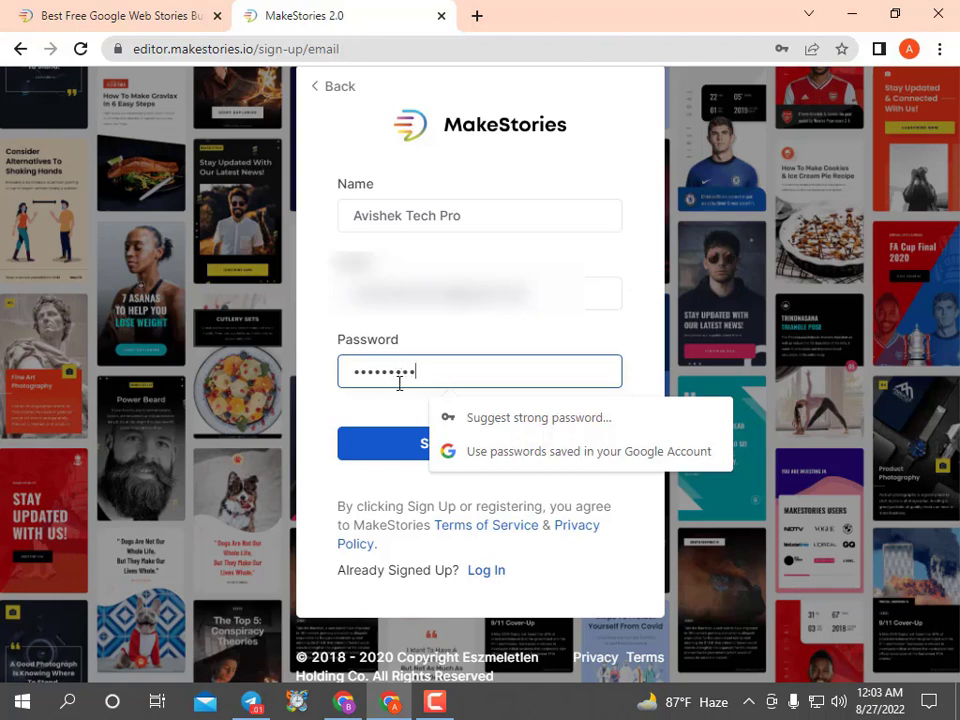
{"action": "left_click", "coordinate": [405, 452]}
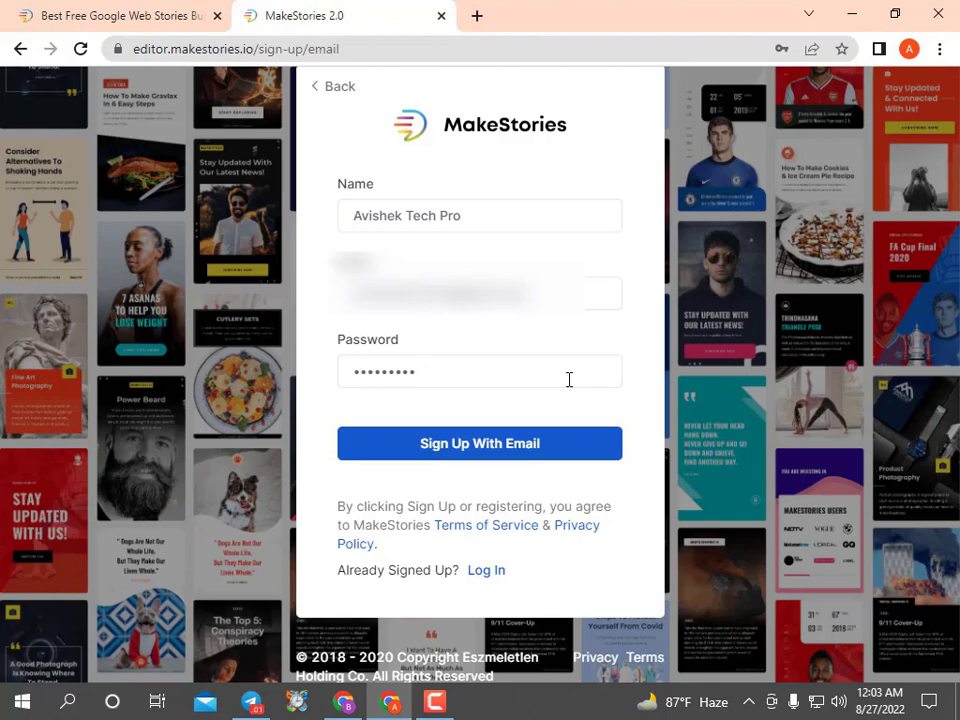
{"action": "left_click", "coordinate": [489, 452]}
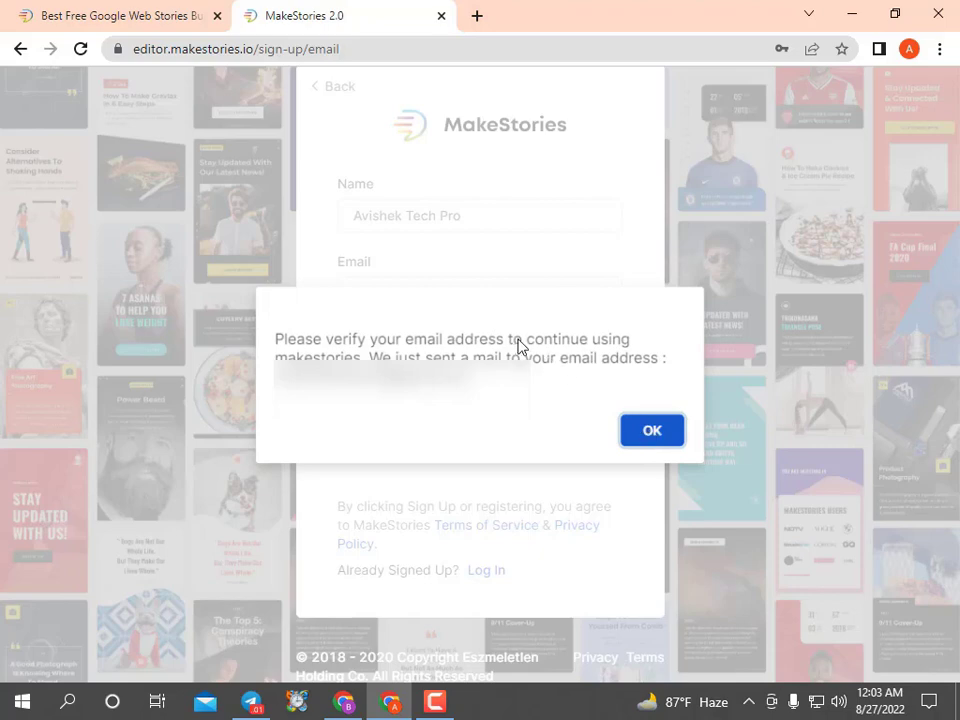
{"action": "left_click", "coordinate": [649, 432]}
Open the Gmail inbox in a new tab and follow the verification link in the MakeStories welcome mail
{"action": "left_click", "coordinate": [485, 16]}
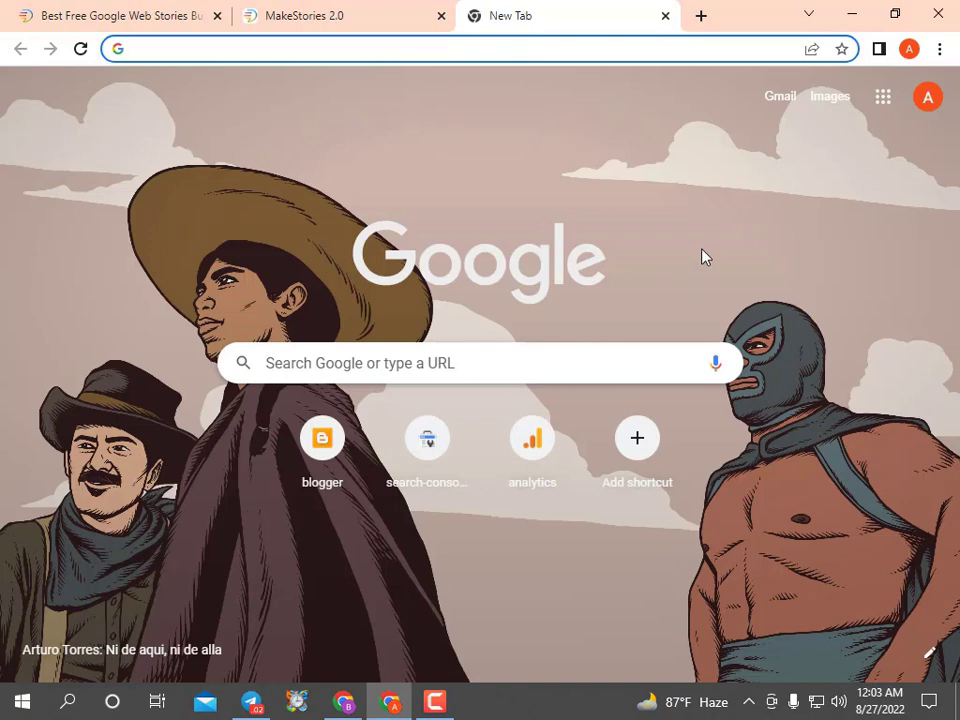
{"action": "type", "text": "google.com/mail/u/0/#inbox"}
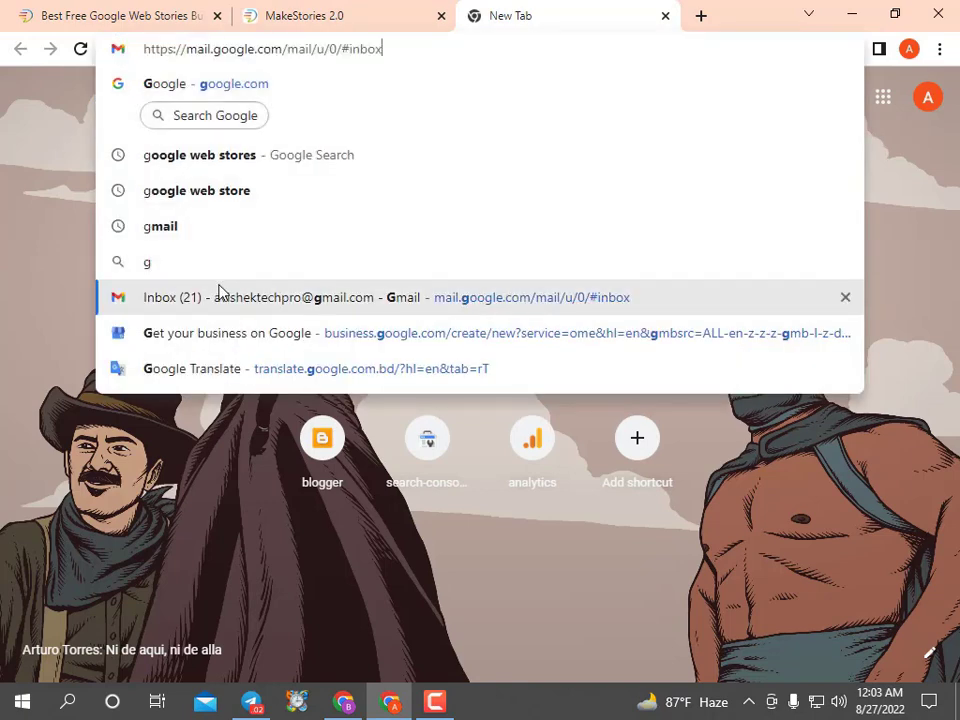
{"action": "left_click", "coordinate": [216, 293]}
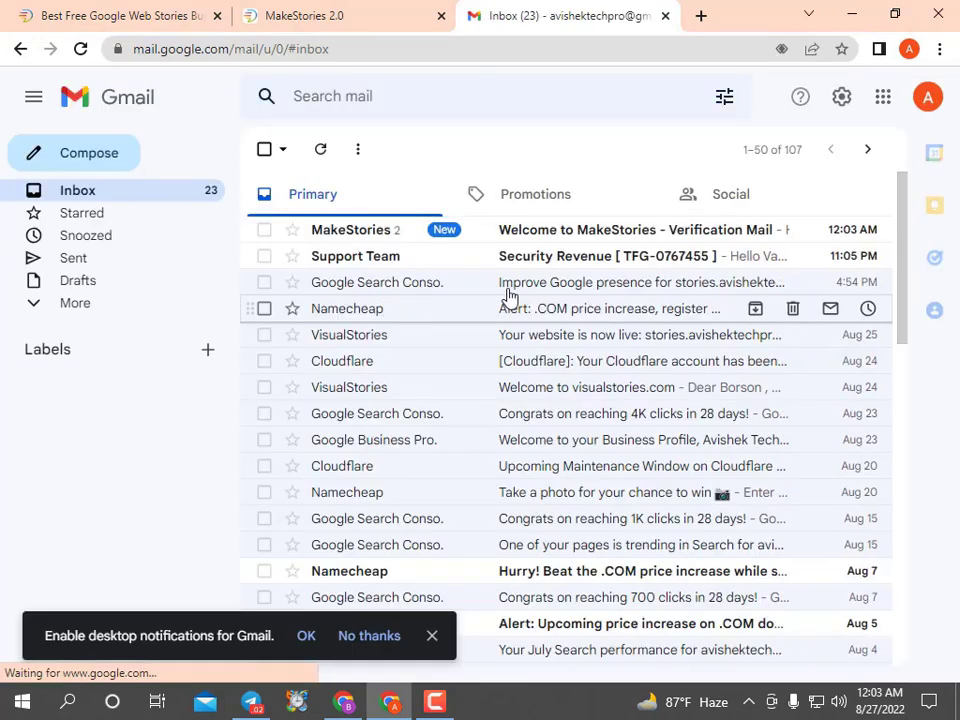
{"action": "left_click", "coordinate": [567, 238]}
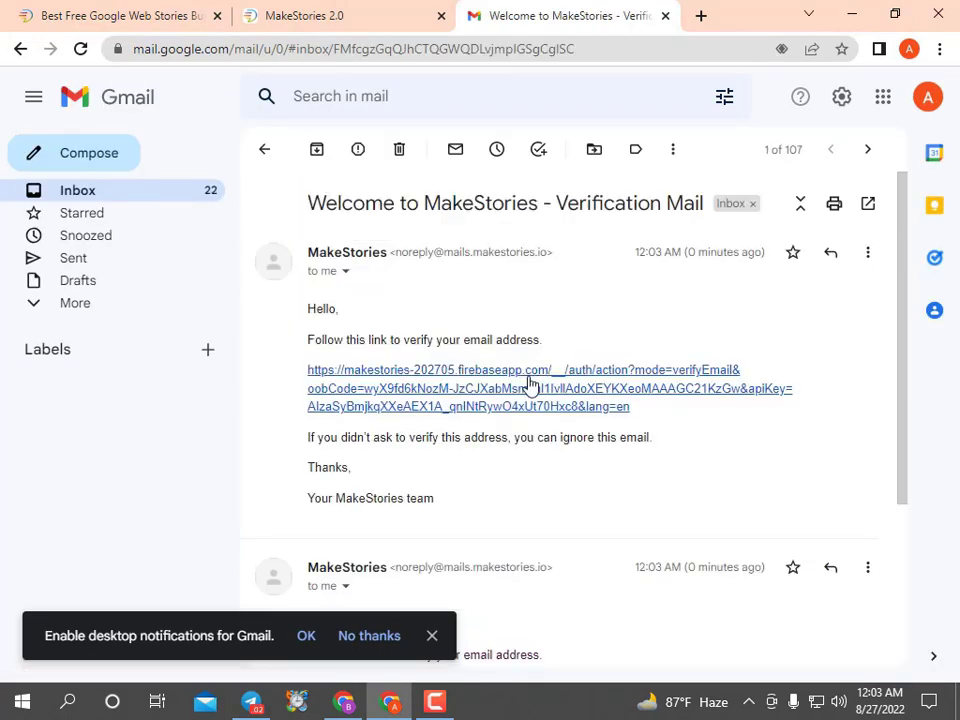
{"action": "left_click", "coordinate": [498, 393]}
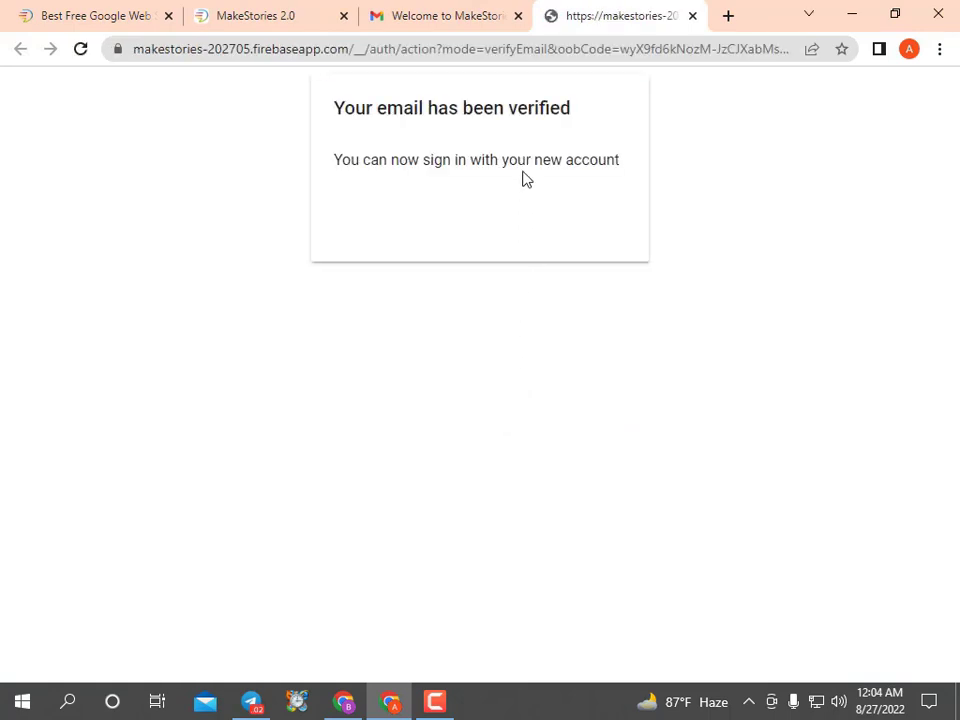
Return the mailbox to the inbox, and close the Gmail and email verification tabs to get back to MakeStories
{"action": "double_click", "coordinate": [568, 166]}
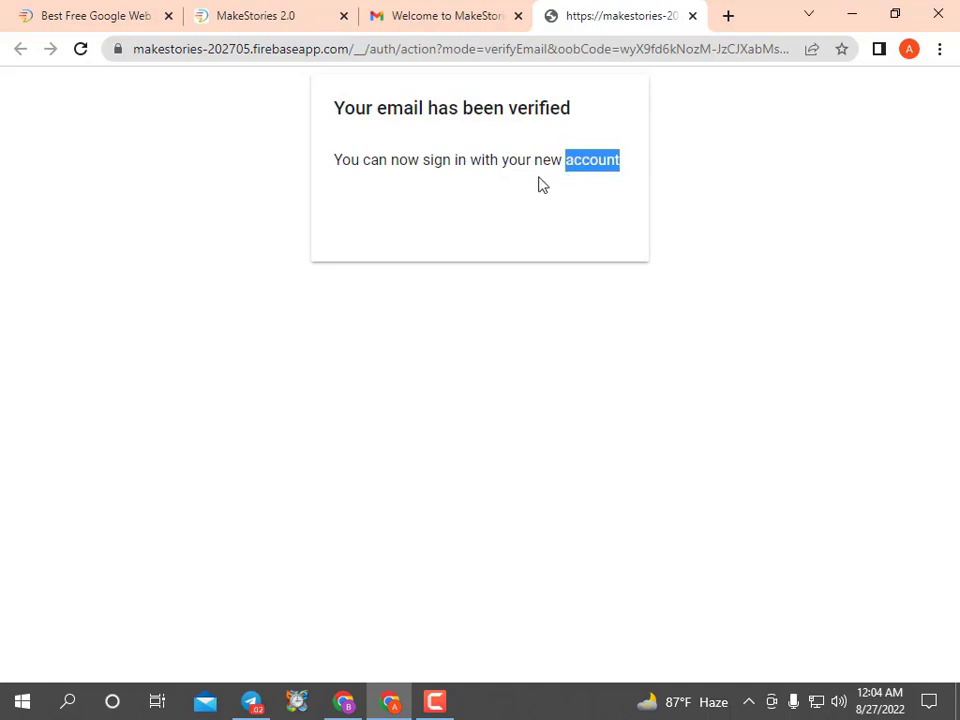
{"action": "left_click", "coordinate": [540, 185]}
{"action": "left_click", "coordinate": [432, 24]}
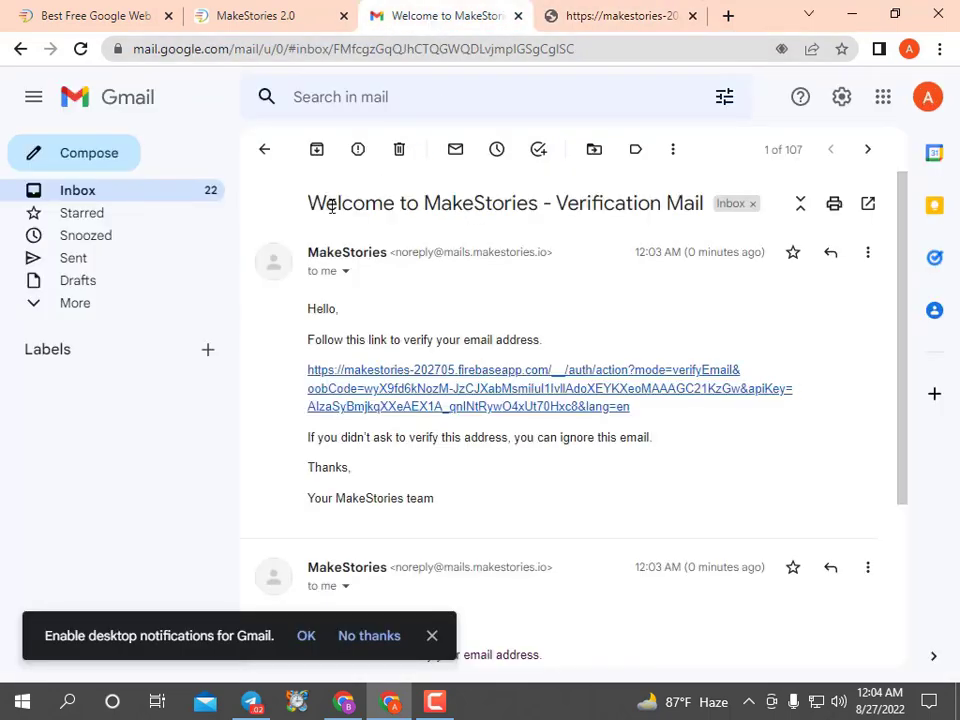
{"action": "left_click", "coordinate": [264, 151]}
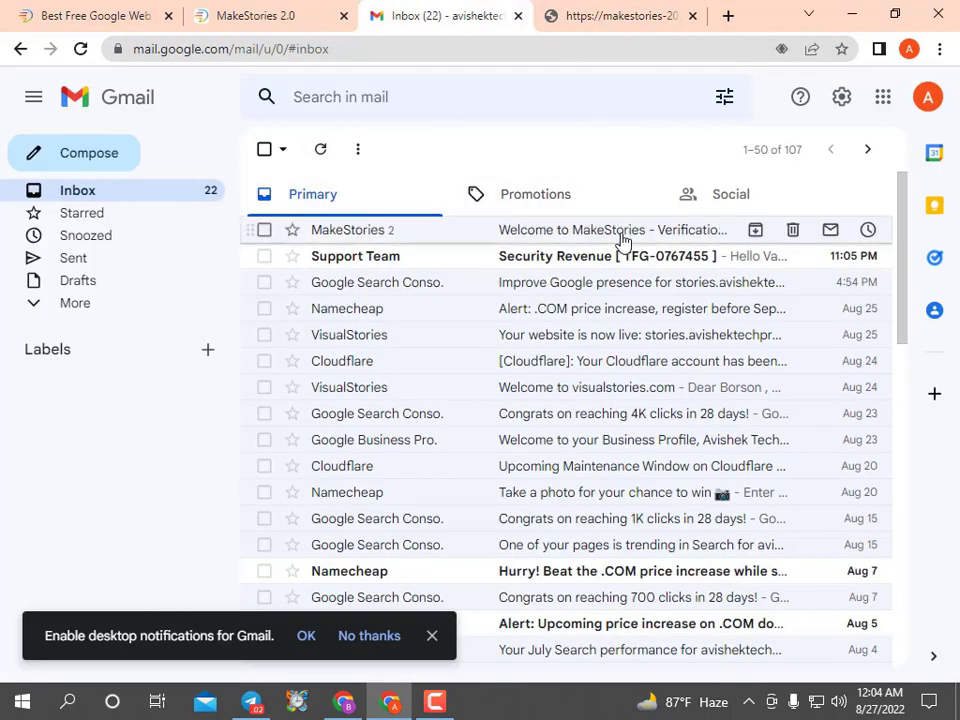
{"action": "left_click", "coordinate": [518, 15]}
{"action": "left_click", "coordinate": [516, 15]}
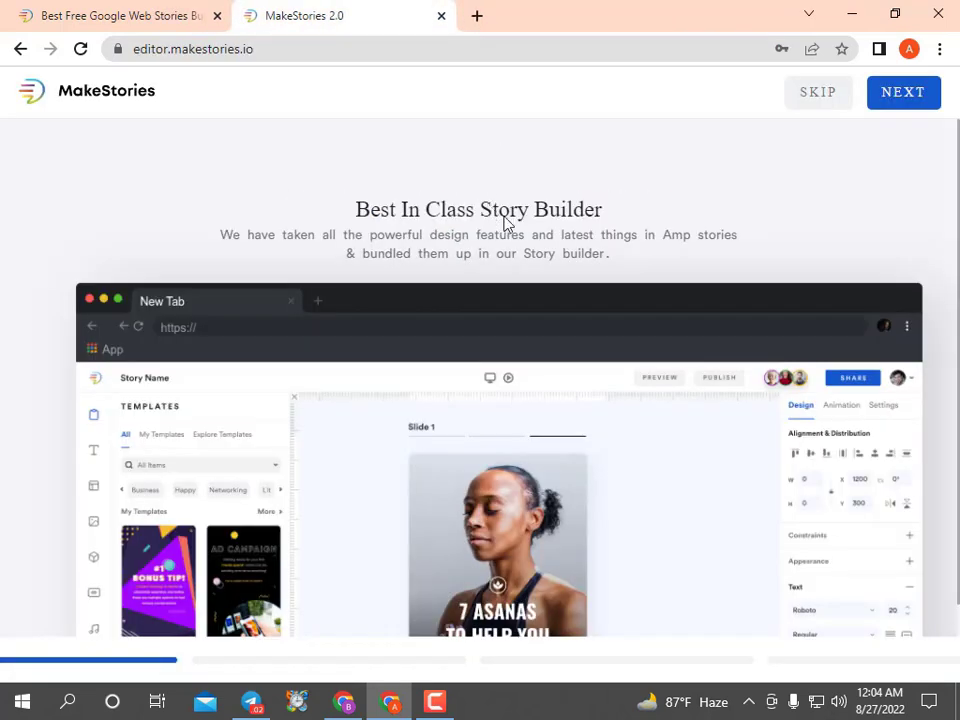
Advance through all the introduction slides to the onboarding form
{"action": "left_click", "coordinate": [896, 99]}
{"action": "left_click", "coordinate": [896, 99]}
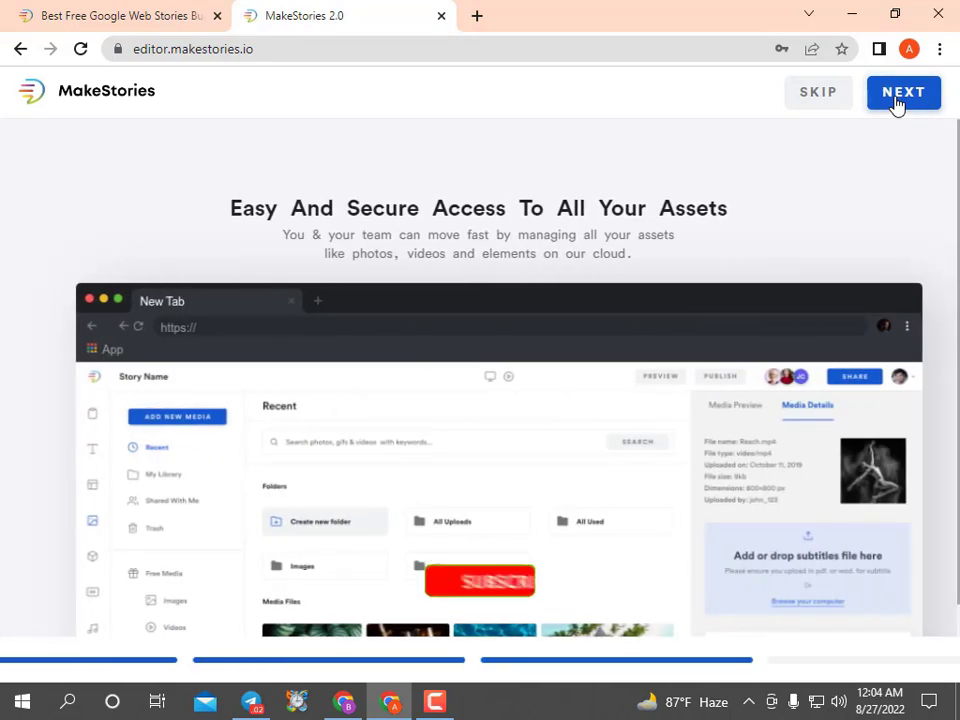
{"action": "left_click", "coordinate": [896, 99]}
{"action": "left_click", "coordinate": [896, 99]}
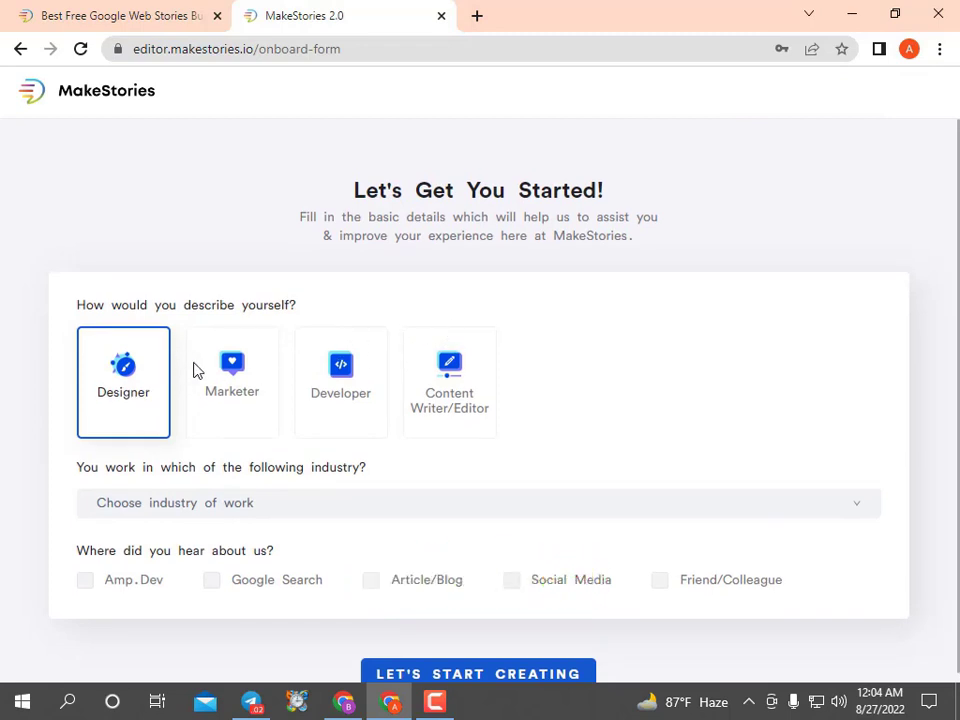
Choose Content Writer/Editor as the self-description in the onboarding form
{"action": "left_click", "coordinate": [248, 377]}
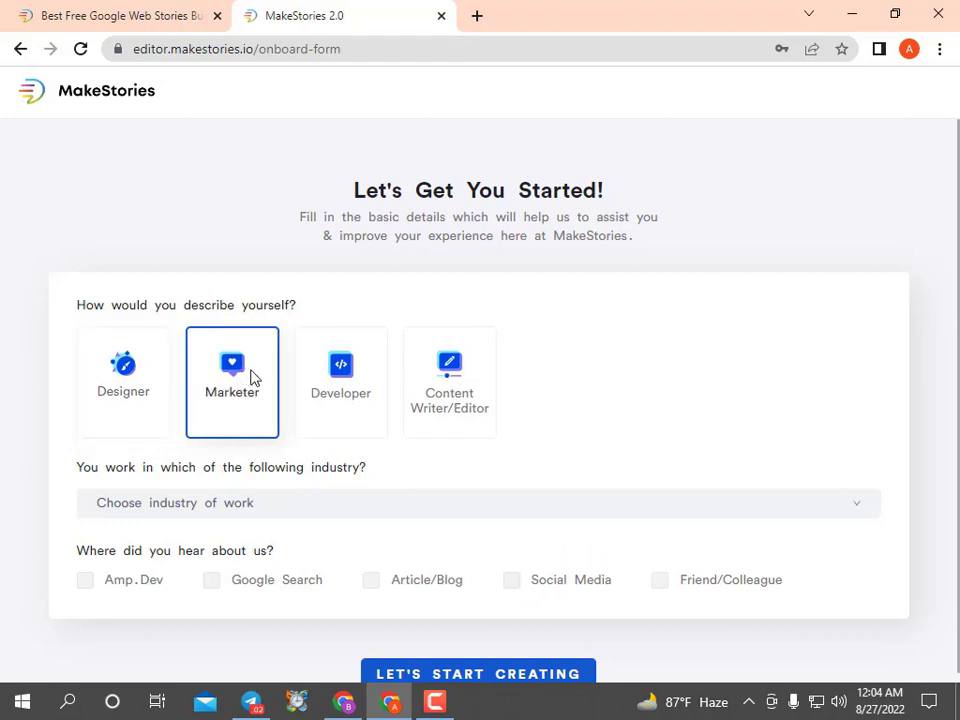
{"action": "left_click", "coordinate": [340, 382]}
{"action": "left_click", "coordinate": [446, 386]}
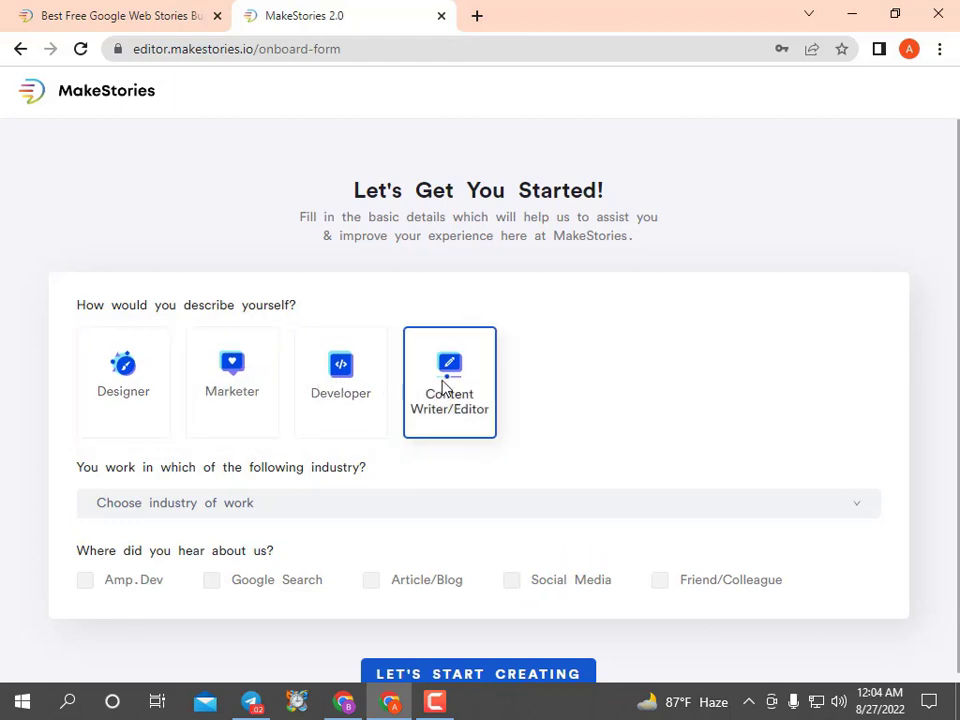
Look through the industry options in the onboarding form and choose Other as the industry of work
{"action": "left_click", "coordinate": [478, 514]}
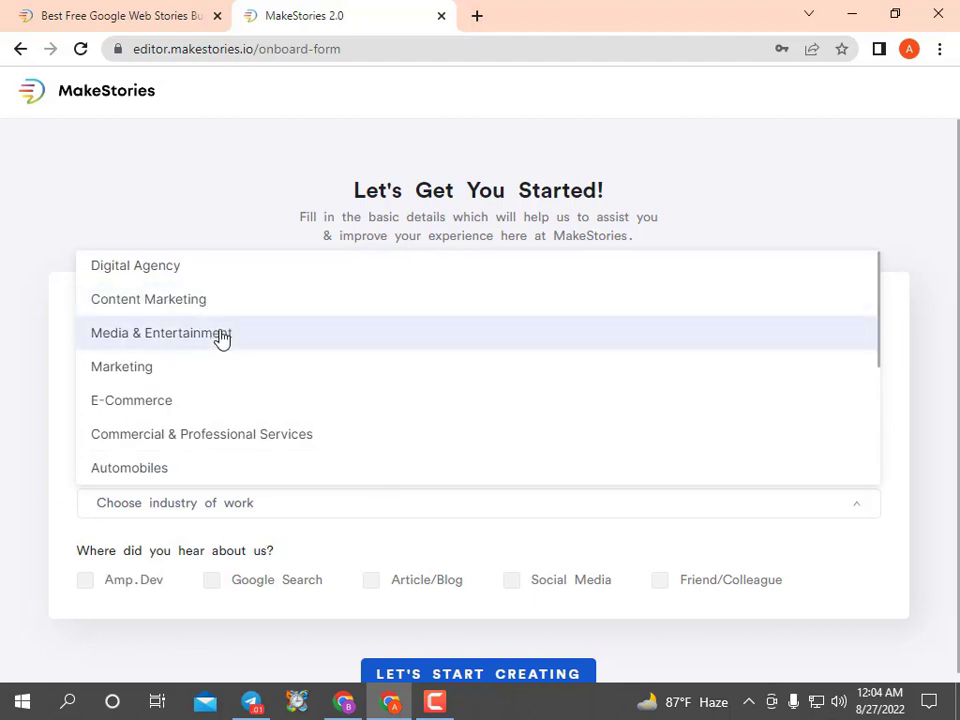
{"action": "scroll", "coordinate": [222, 340], "scroll_direction": "down", "scroll_amount": 1}
{"action": "scroll", "coordinate": [222, 340], "scroll_direction": "down", "scroll_amount": 2}
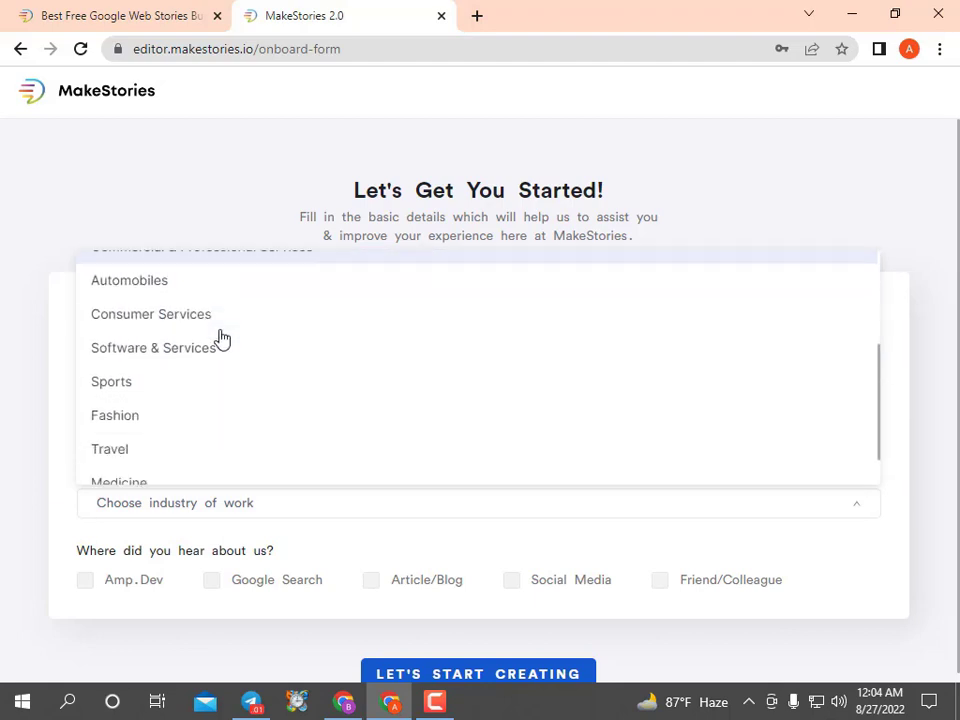
{"action": "scroll", "coordinate": [222, 340], "scroll_direction": "up", "scroll_amount": 2}
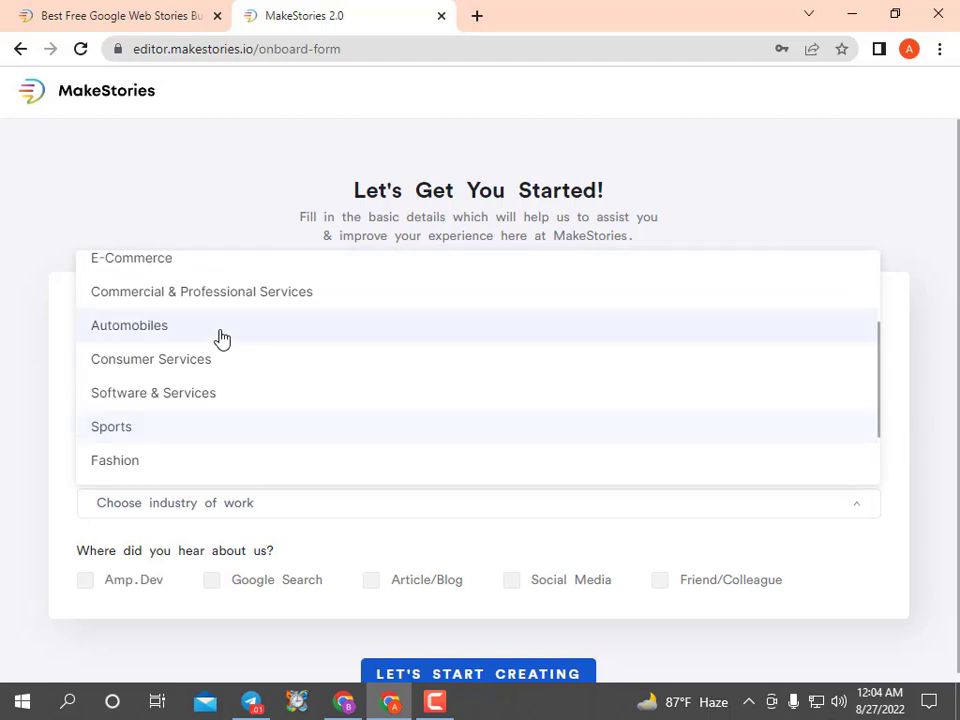
{"action": "scroll", "coordinate": [222, 340], "scroll_direction": "up", "scroll_amount": 1}
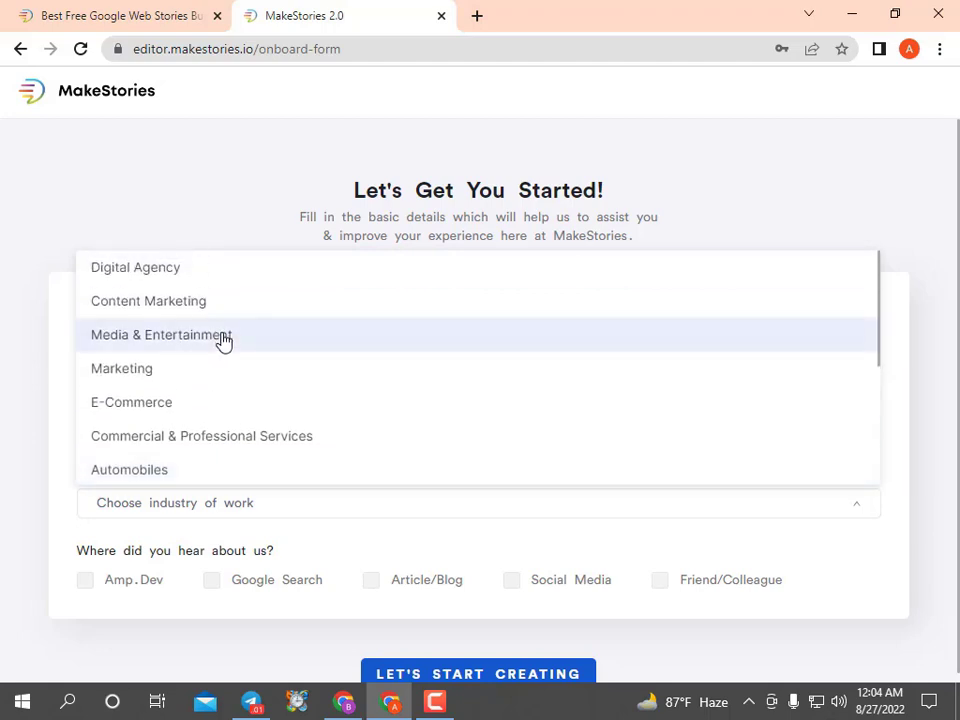
{"action": "scroll", "coordinate": [238, 348], "scroll_direction": "down", "scroll_amount": 1}
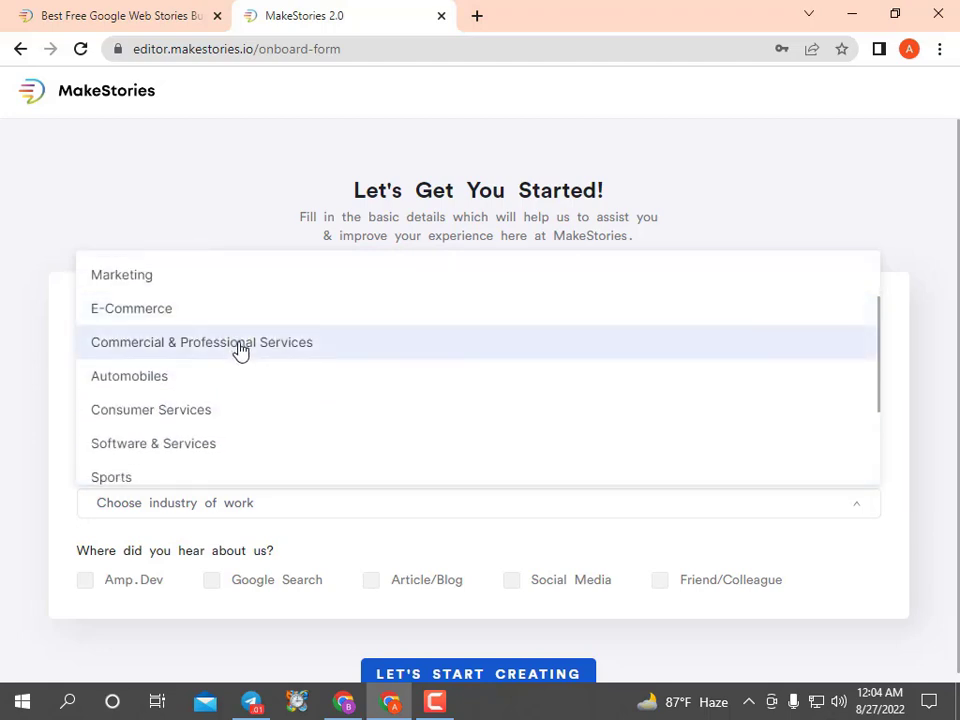
{"action": "scroll", "coordinate": [238, 350], "scroll_direction": "down", "scroll_amount": 1}
{"action": "scroll", "coordinate": [204, 370], "scroll_direction": "down", "scroll_amount": 1}
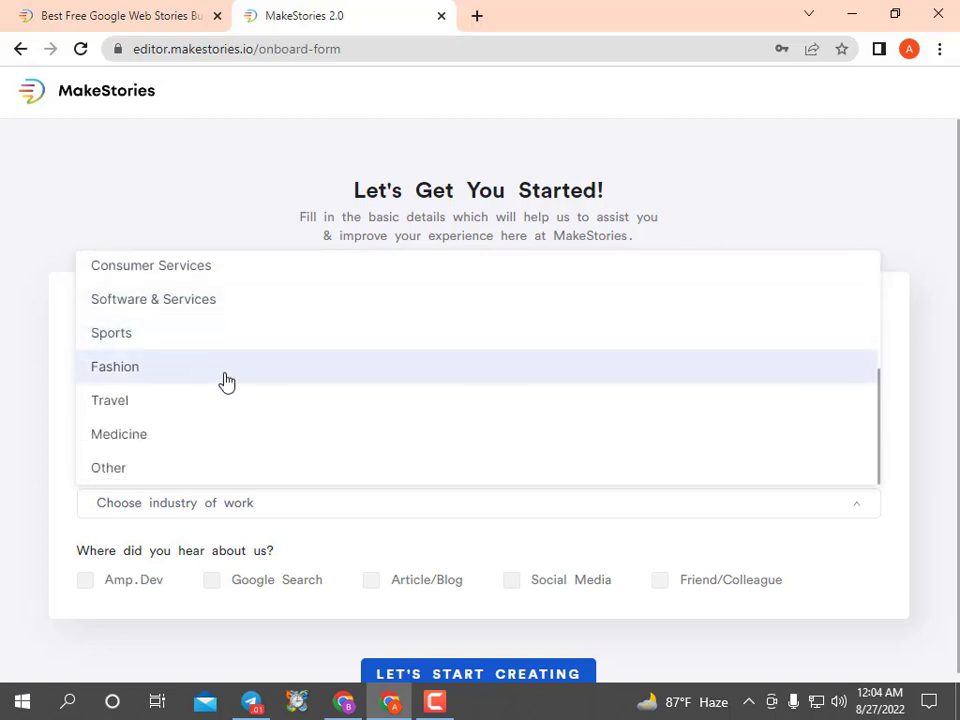
{"action": "scroll", "coordinate": [226, 382], "scroll_direction": "up", "scroll_amount": 3}
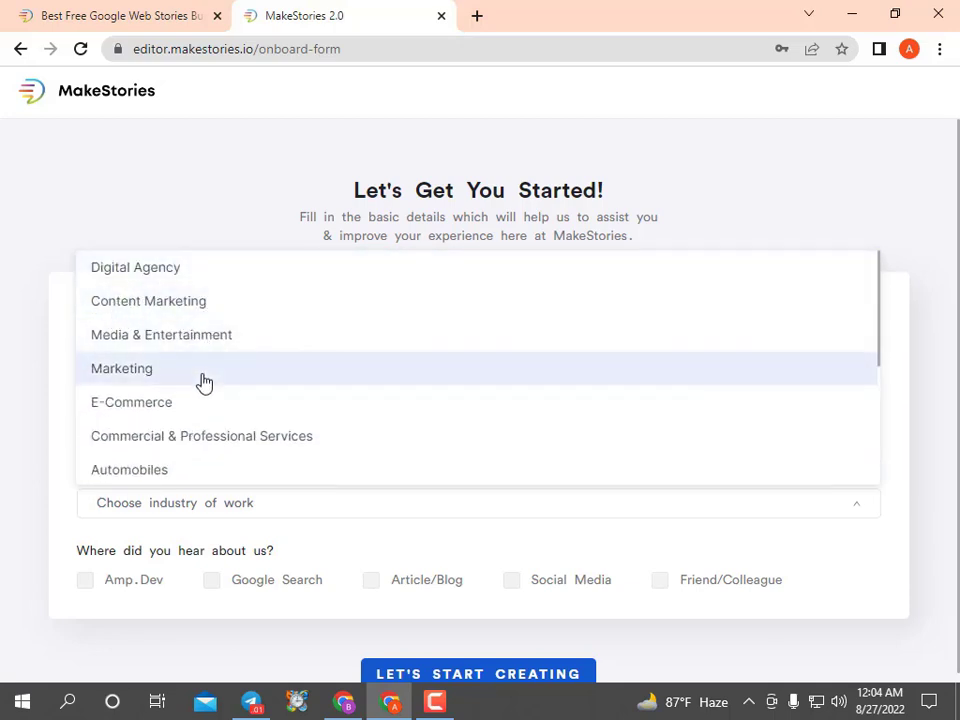
{"action": "scroll", "coordinate": [203, 383], "scroll_direction": "down", "scroll_amount": 2}
{"action": "scroll", "coordinate": [203, 383], "scroll_direction": "up", "scroll_amount": 2}
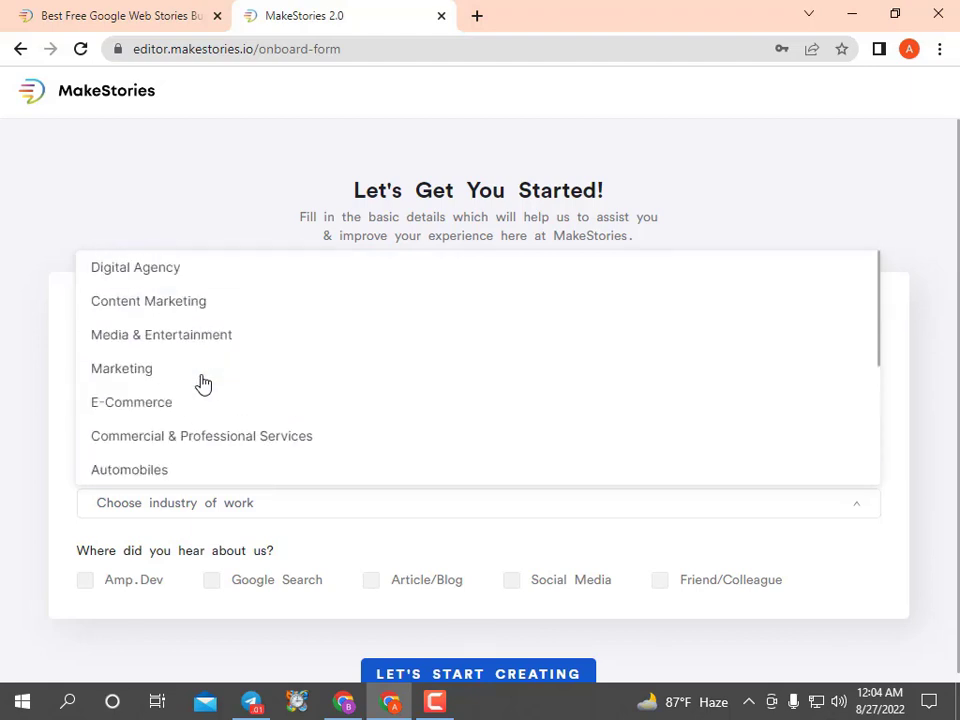
{"action": "scroll", "coordinate": [203, 383], "scroll_direction": "down", "scroll_amount": 1}
{"action": "scroll", "coordinate": [203, 383], "scroll_direction": "down", "scroll_amount": 3}
{"action": "left_click", "coordinate": [120, 466]}
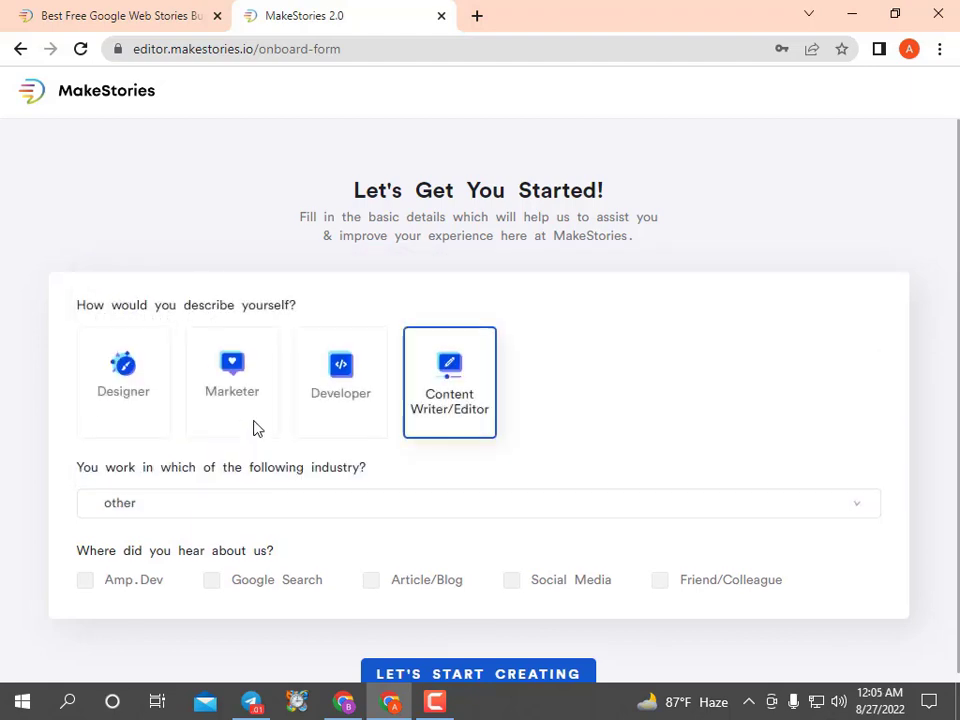
Mark Google Search as the referral source, submit the onboarding form and enter the Personal Workspace
{"action": "left_click", "coordinate": [285, 573]}
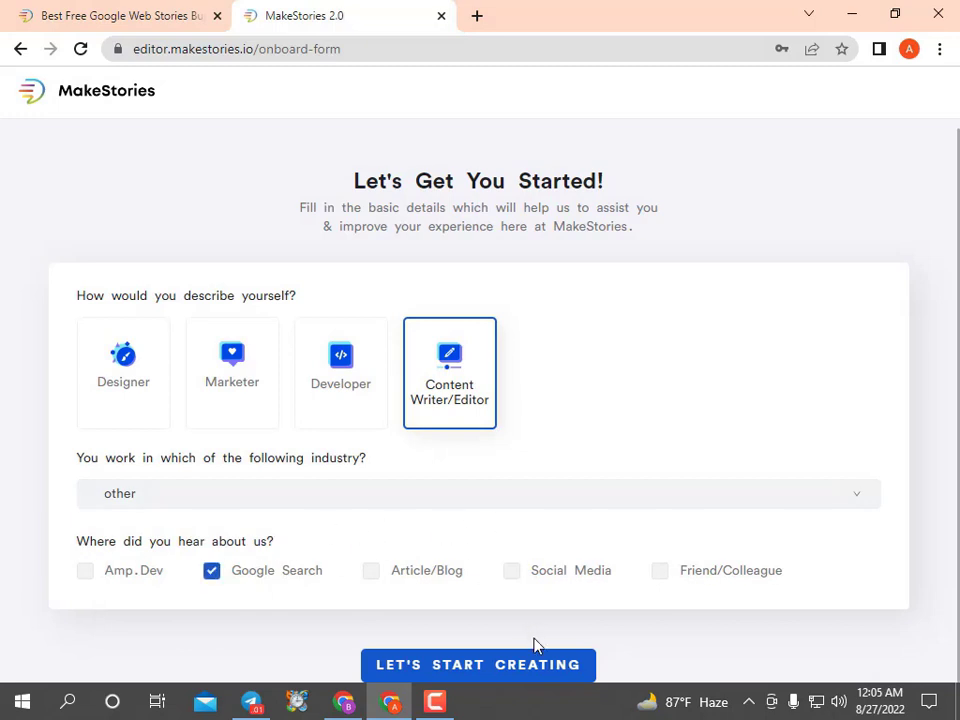
{"action": "left_click", "coordinate": [536, 668]}
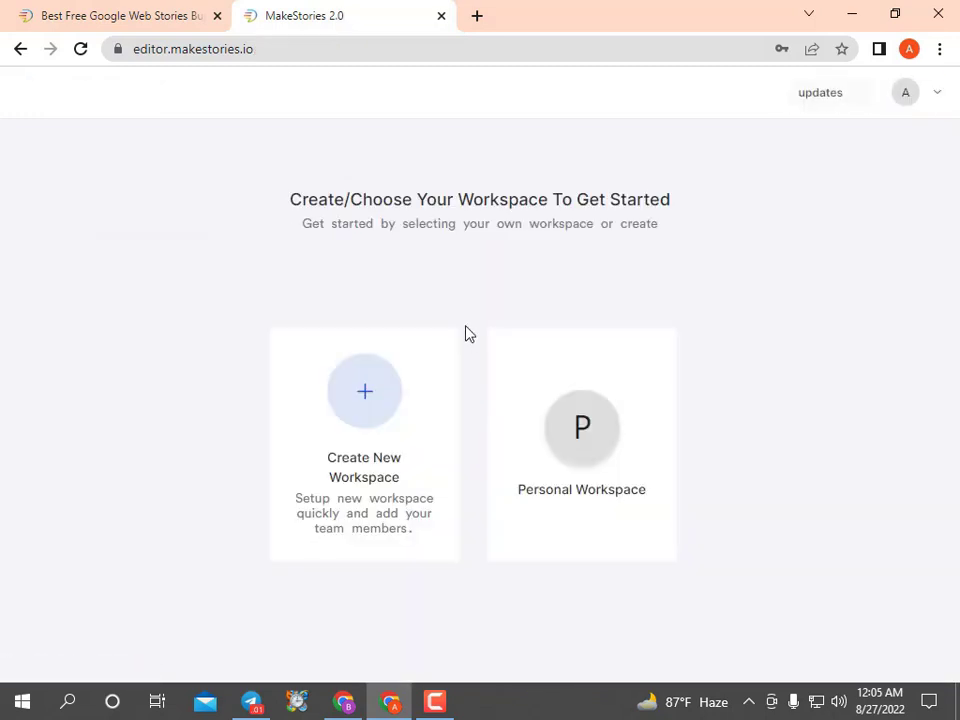
{"action": "left_click", "coordinate": [604, 459]}
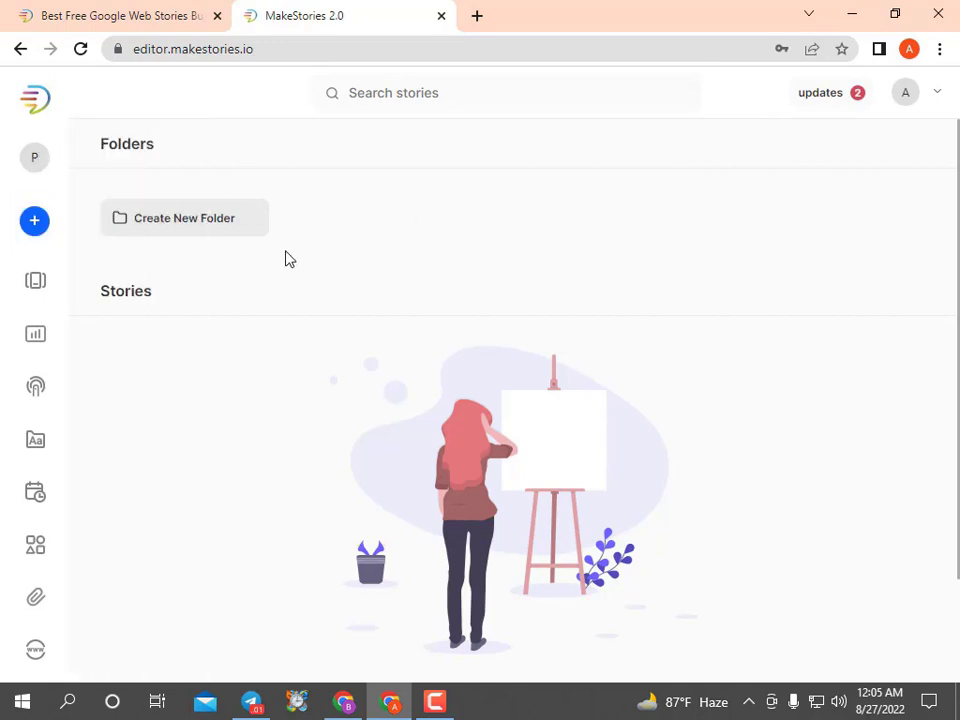
Check the Stories section's sub-entries and view the Story Analytics page
{"action": "mouse_move", "coordinate": [55, 277]}
{"action": "left_click", "coordinate": [187, 279]}
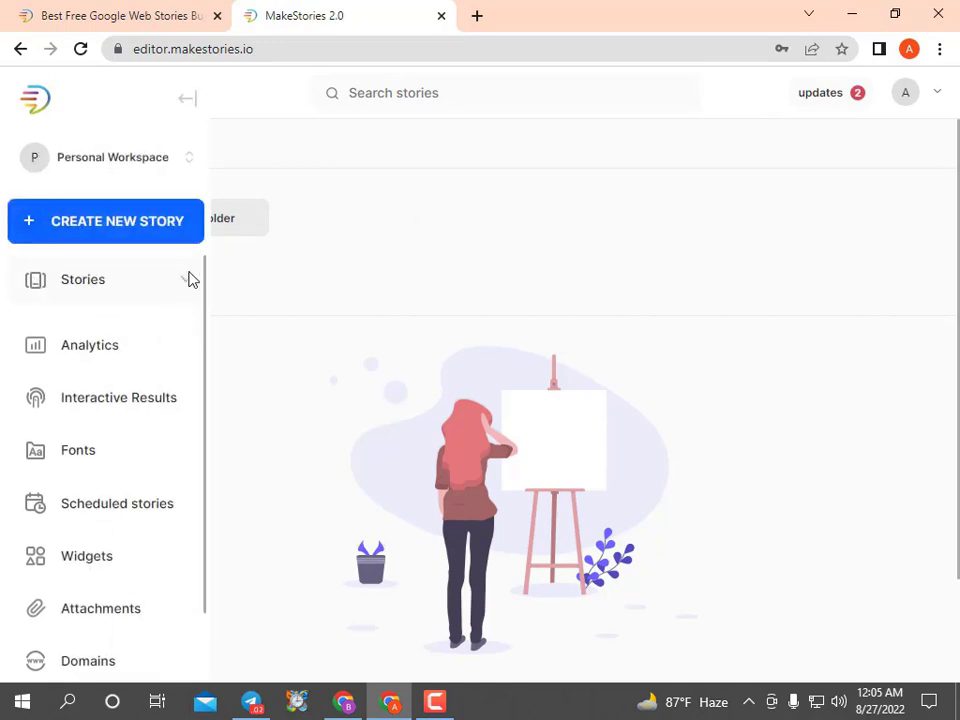
{"action": "left_click", "coordinate": [187, 279]}
{"action": "left_click", "coordinate": [148, 360]}
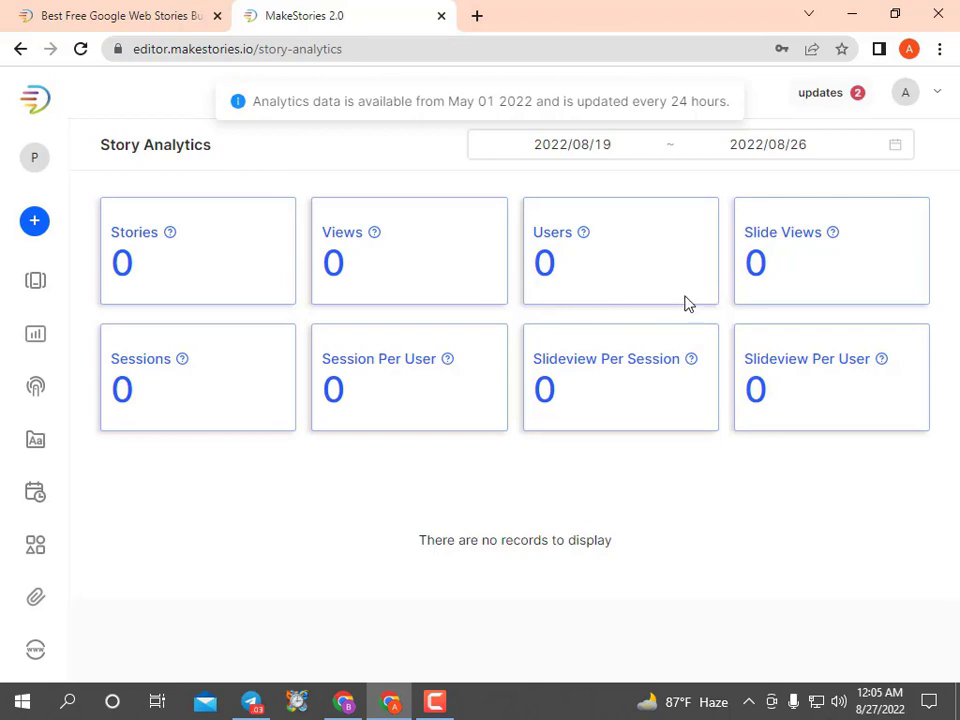
Open the workspace's General Settings and review the profile and password change fields
{"action": "mouse_move", "coordinate": [55, 400]}
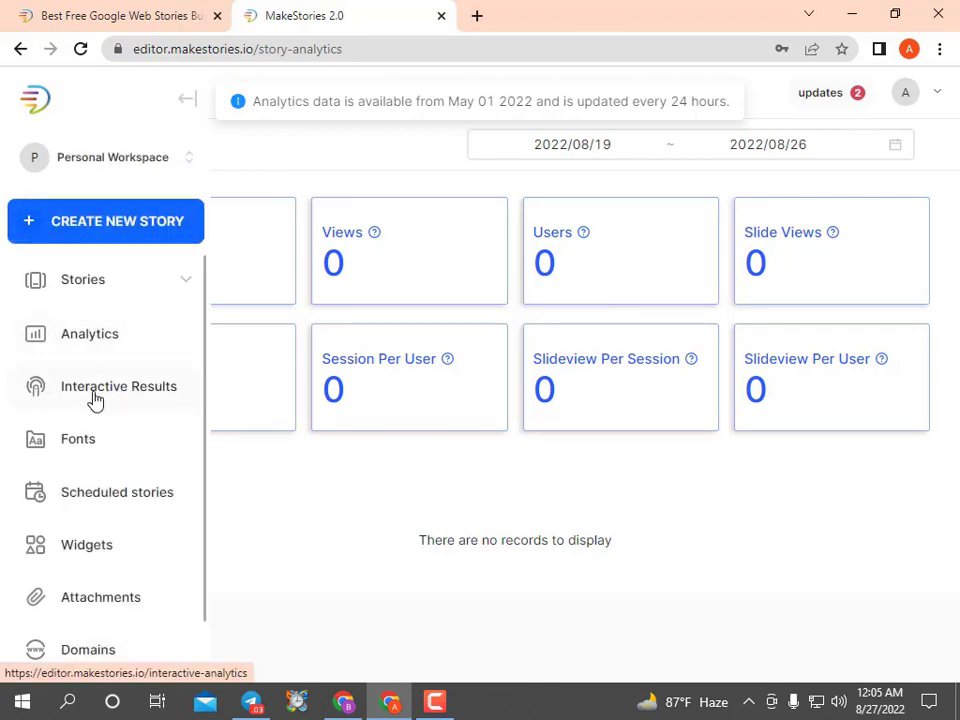
{"action": "scroll", "coordinate": [110, 415], "scroll_direction": "down", "scroll_amount": 1}
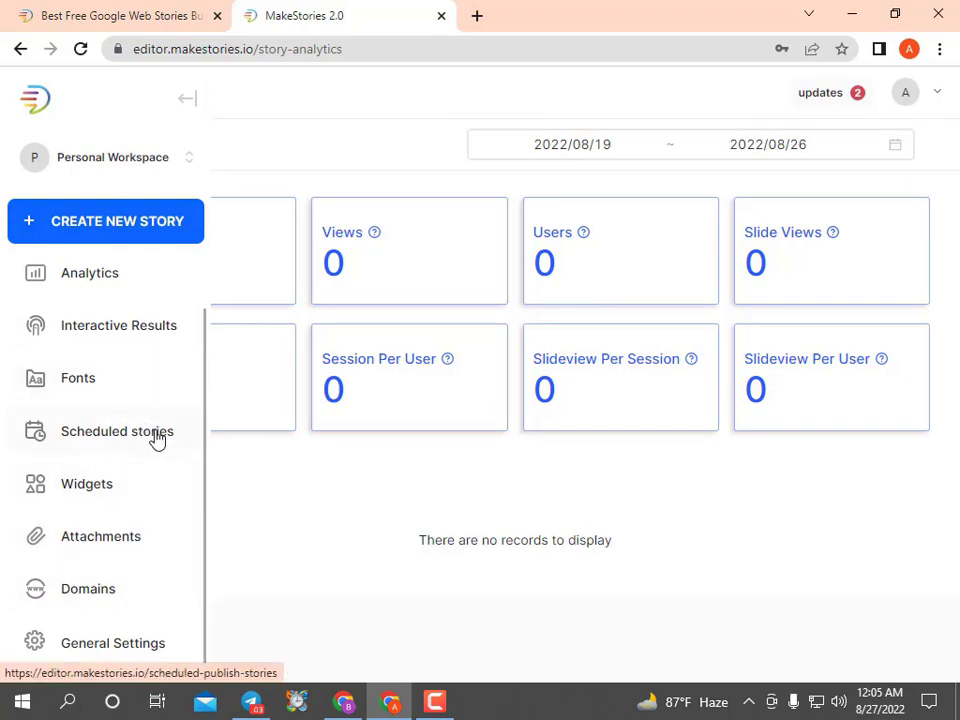
{"action": "left_click", "coordinate": [90, 651]}
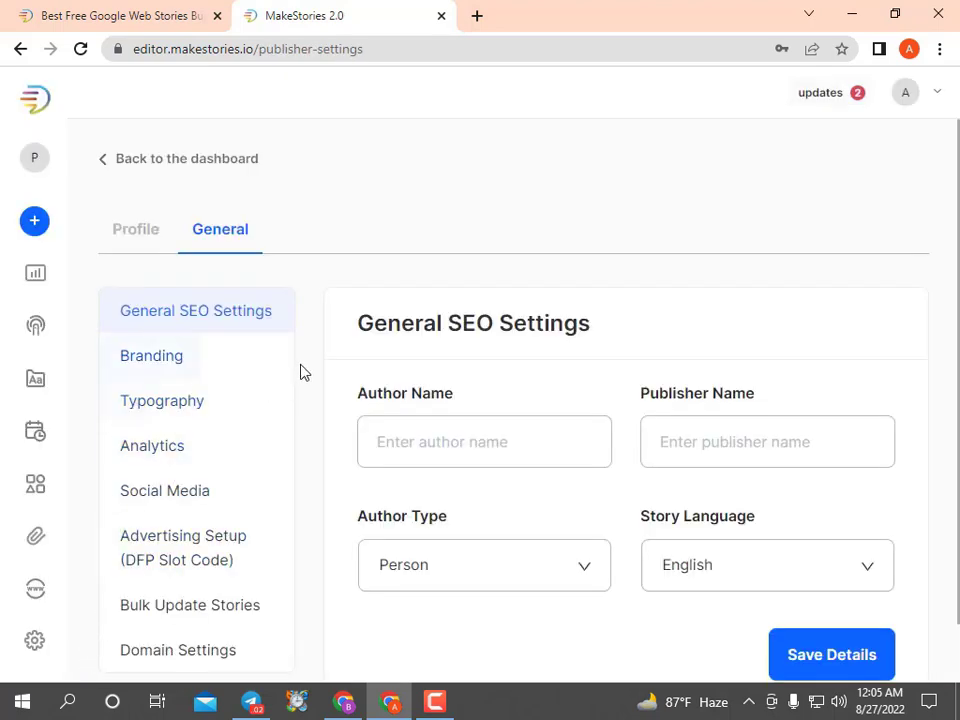
{"action": "left_click", "coordinate": [145, 238]}
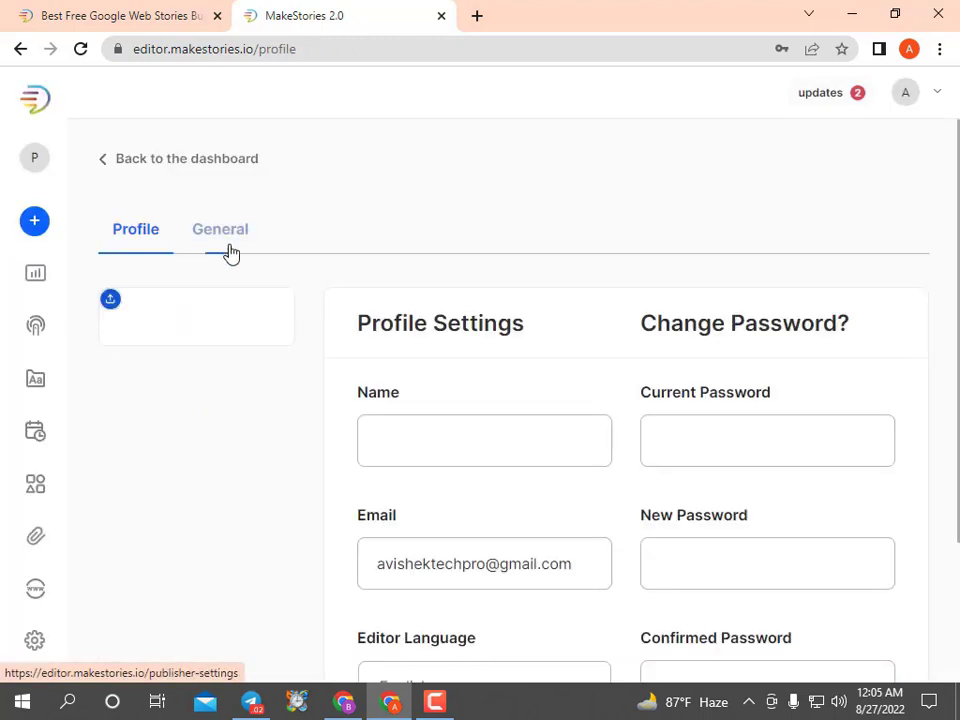
{"action": "scroll", "coordinate": [296, 290], "scroll_direction": "down", "scroll_amount": 1}
{"action": "scroll", "coordinate": [330, 300], "scroll_direction": "down", "scroll_amount": 3}
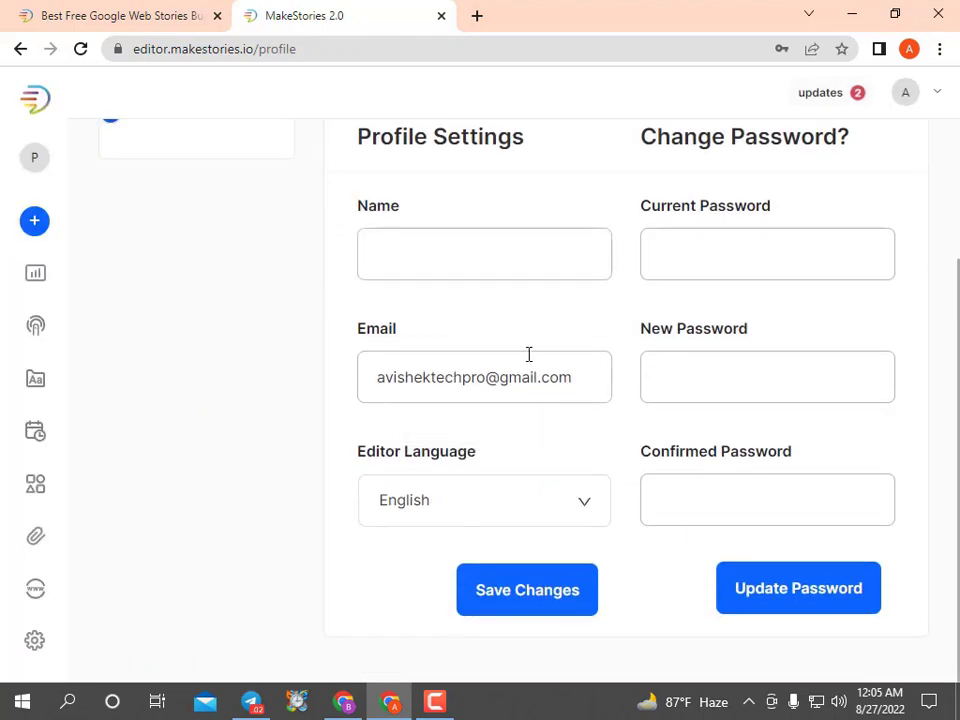
{"action": "scroll", "coordinate": [520, 345], "scroll_direction": "up", "scroll_amount": 1}
{"action": "left_click", "coordinate": [473, 352]}
{"action": "scroll", "coordinate": [473, 352], "scroll_direction": "down", "scroll_amount": 1}
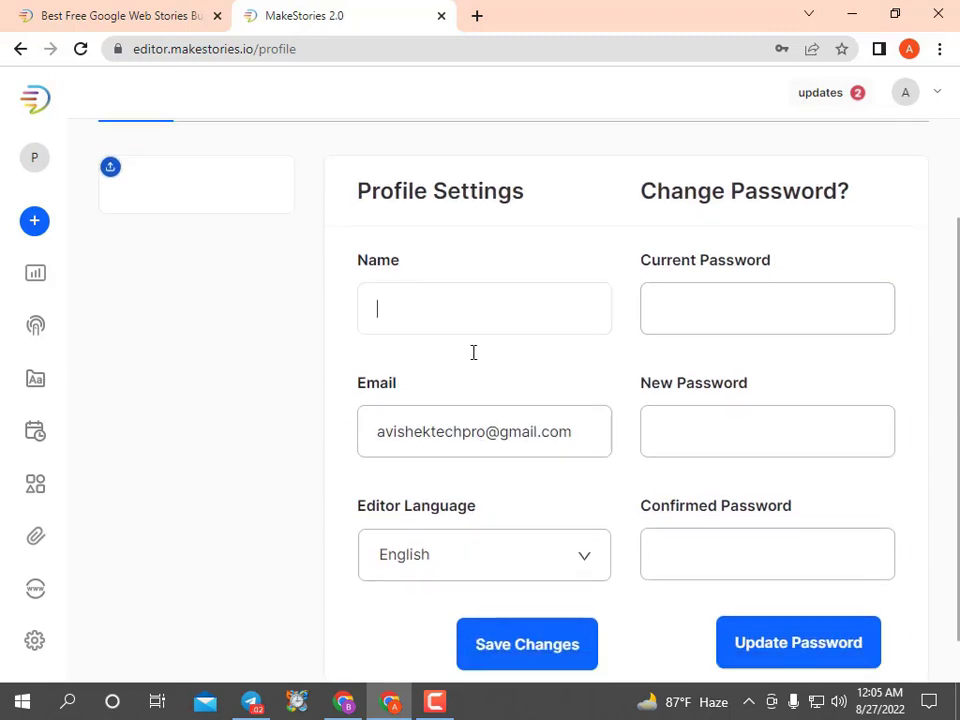
{"action": "scroll", "coordinate": [473, 352], "scroll_direction": "up", "scroll_amount": 1}
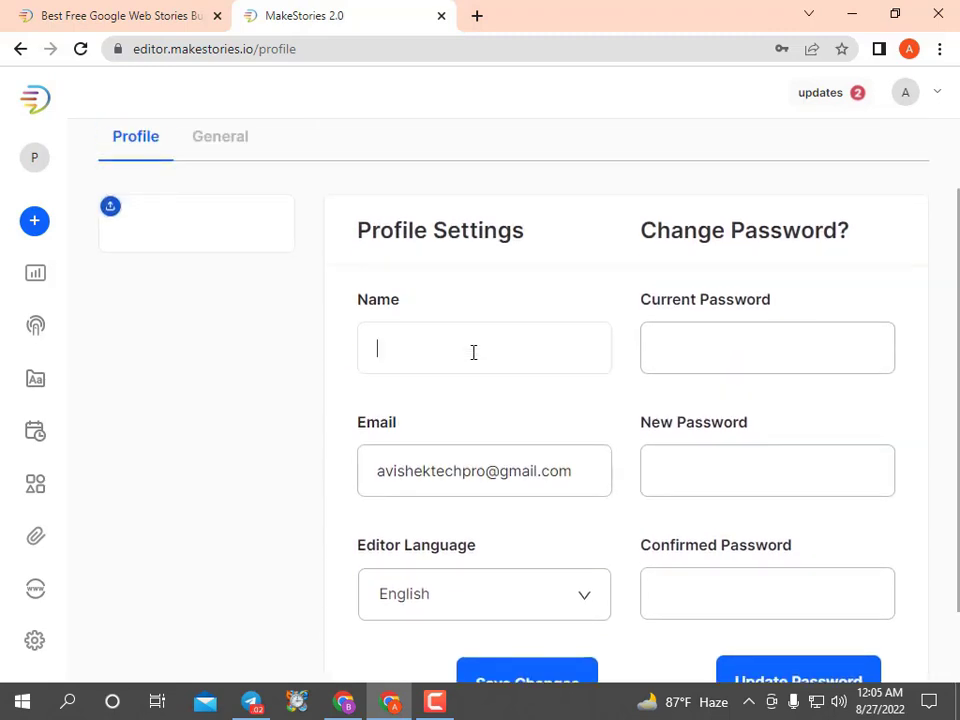
Enter the publisher's name in the General SEO Settings and save the details
{"action": "left_click", "coordinate": [225, 142]}
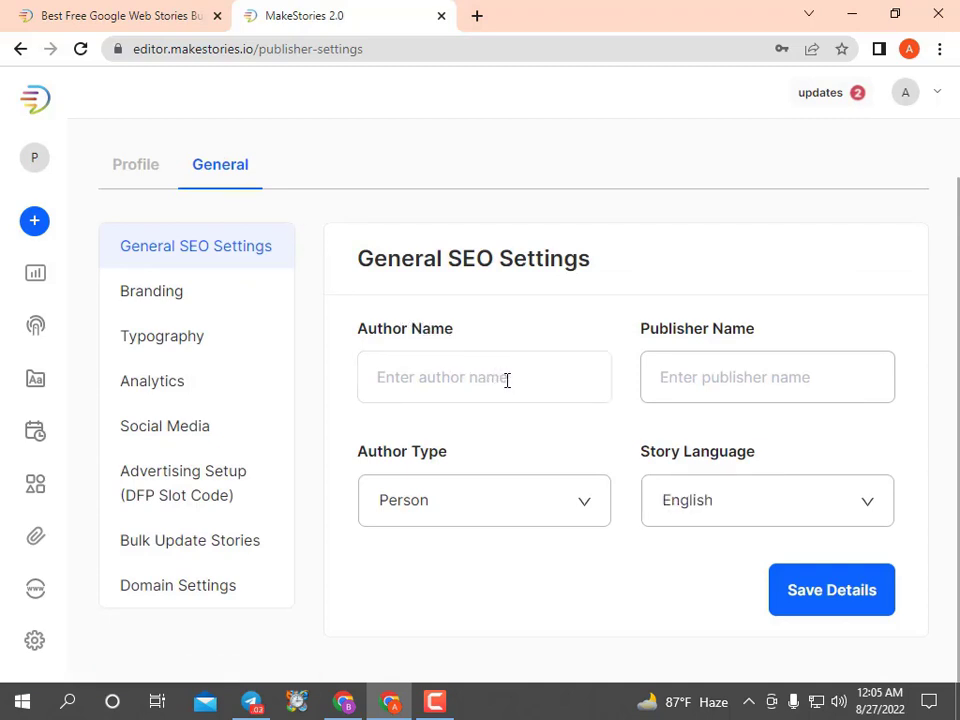
{"action": "left_click", "coordinate": [697, 390]}
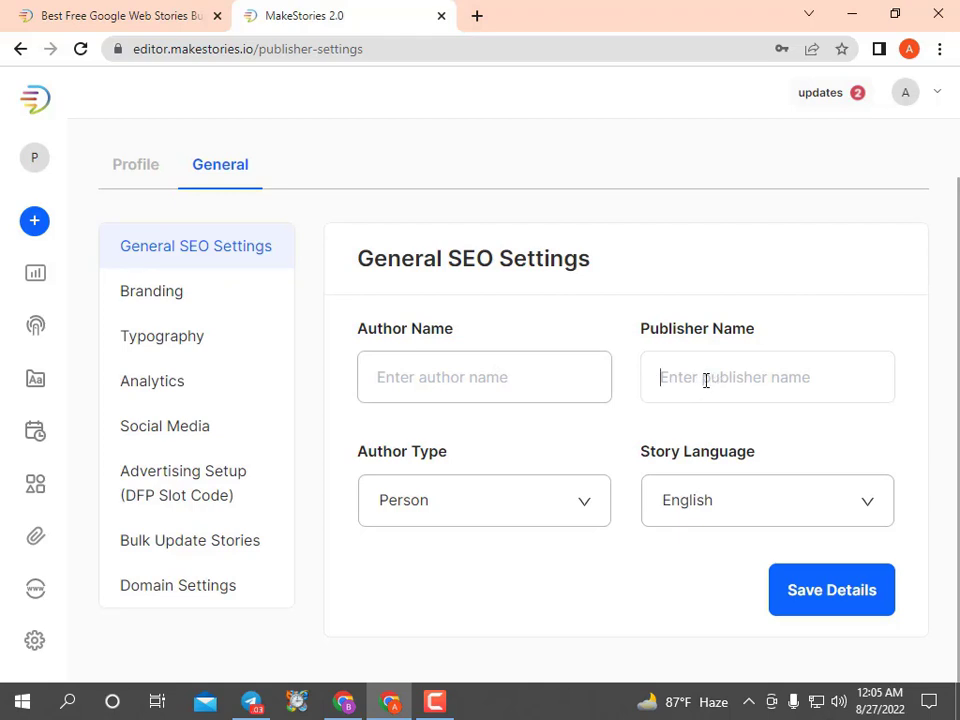
{"action": "type", "text": "Avishek "}
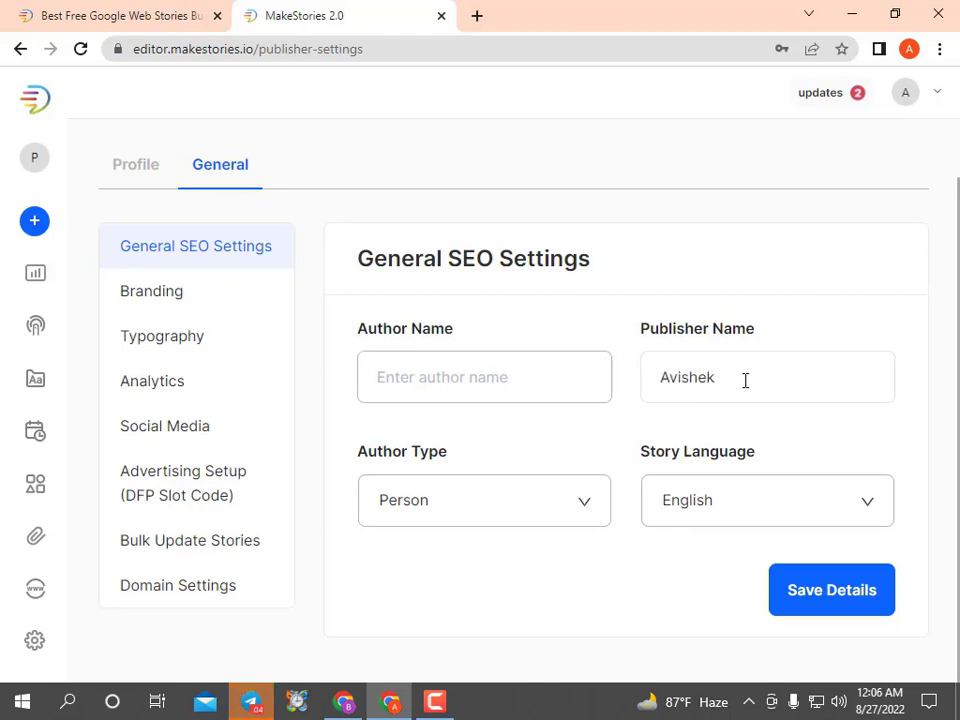
{"action": "type", "text": "Tech Pro"}
{"action": "left_click", "coordinate": [827, 594]}
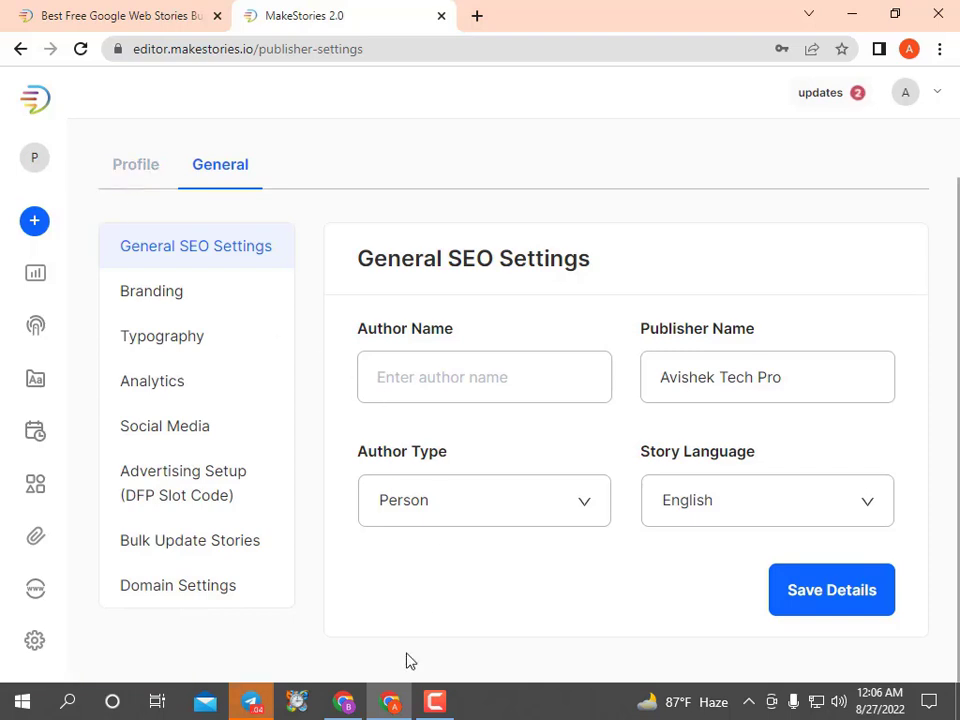
{"action": "left_click", "coordinate": [435, 701]}
{"action": "left_click", "coordinate": [775, 457]}
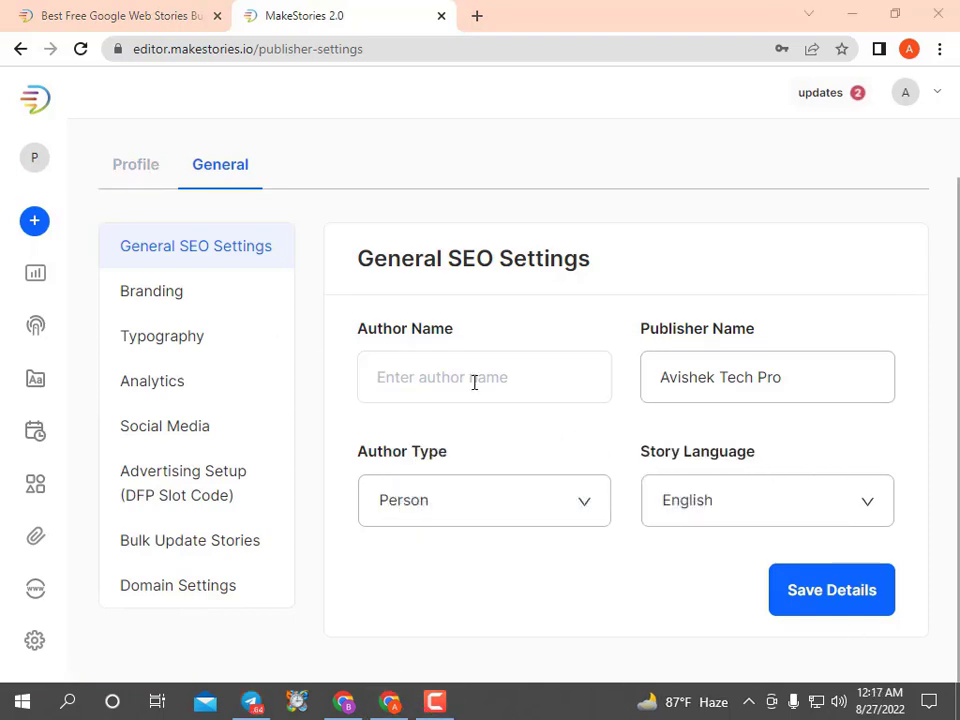
Fill in the author's name in the General SEO Settings and save the details
{"action": "left_click", "coordinate": [474, 383]}
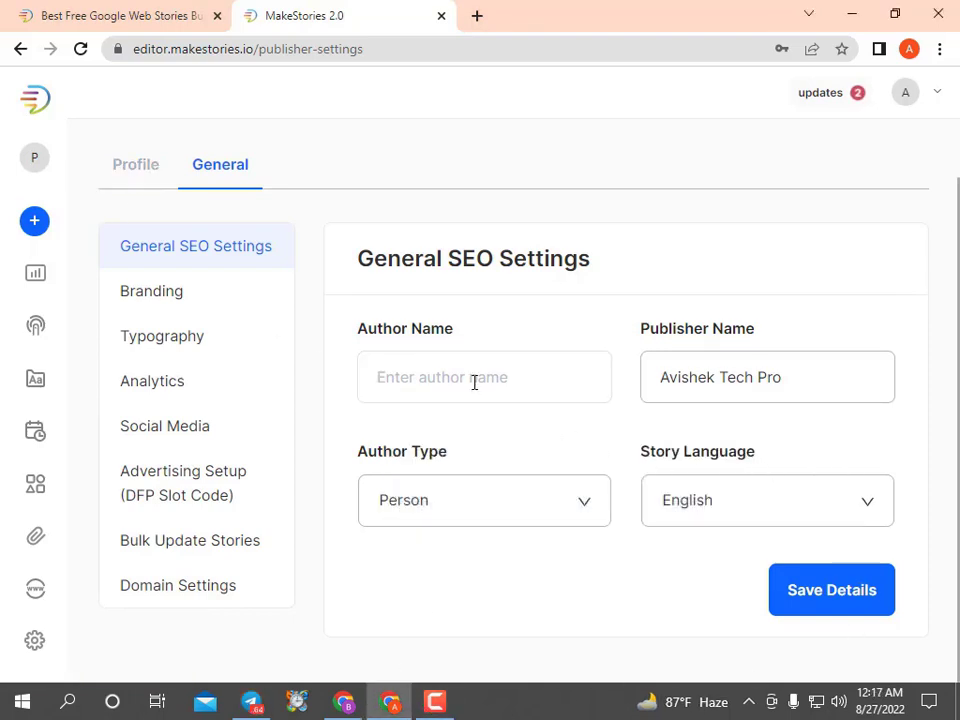
{"action": "type", "text": "Avishek T"}
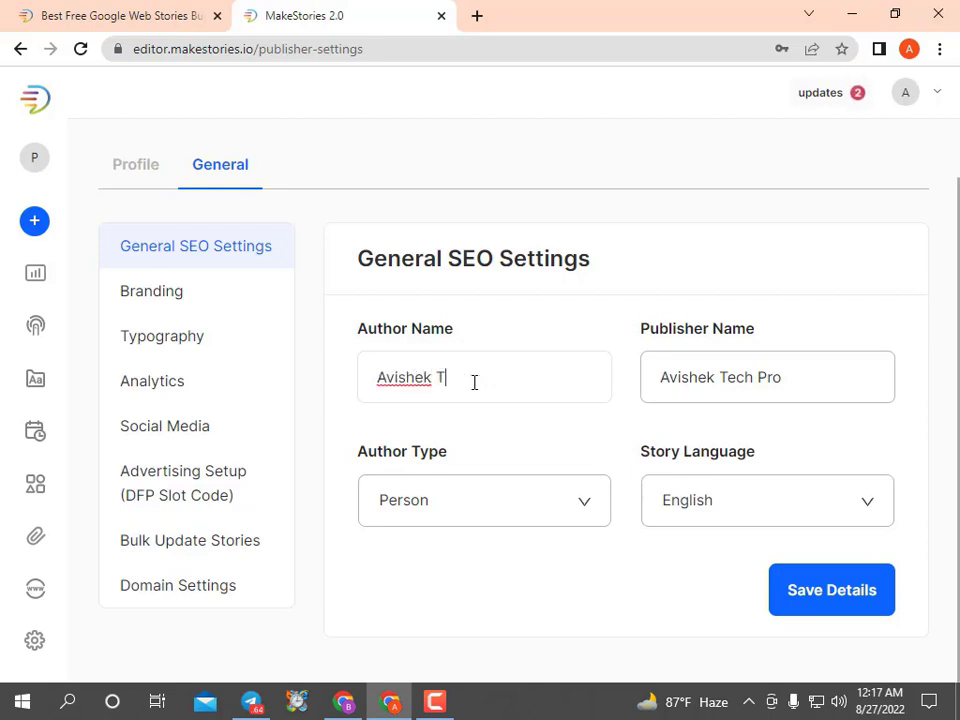
{"action": "type", "text": "ech Pro"}
{"action": "left_click", "coordinate": [799, 591]}
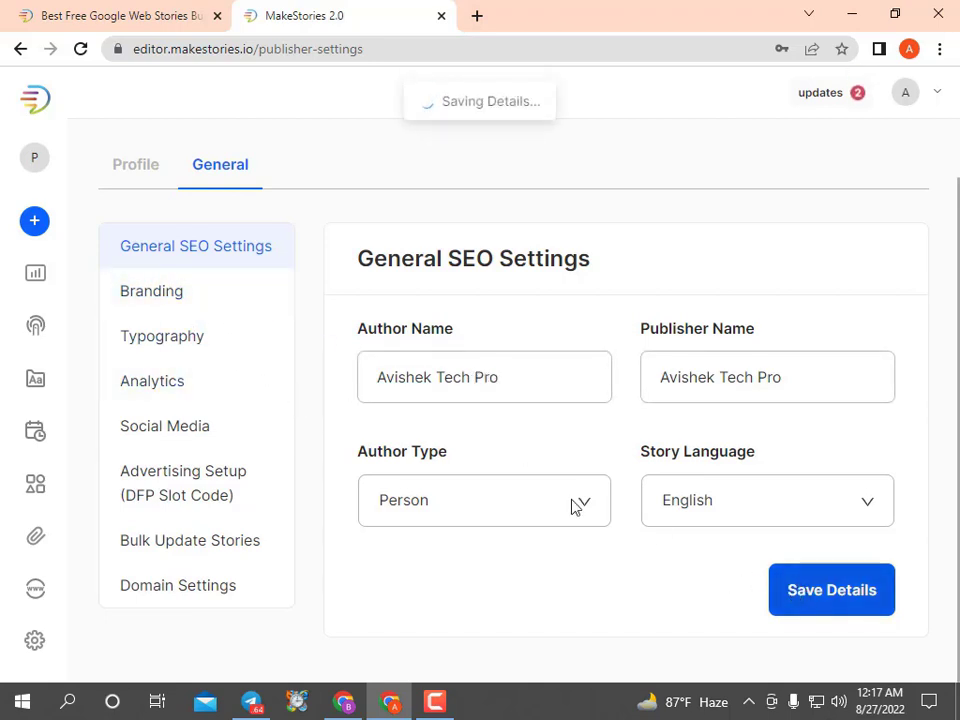
Open the Branding settings and enter the channel's name as the brand name
{"action": "left_click", "coordinate": [199, 300]}
{"action": "left_click", "coordinate": [491, 384]}
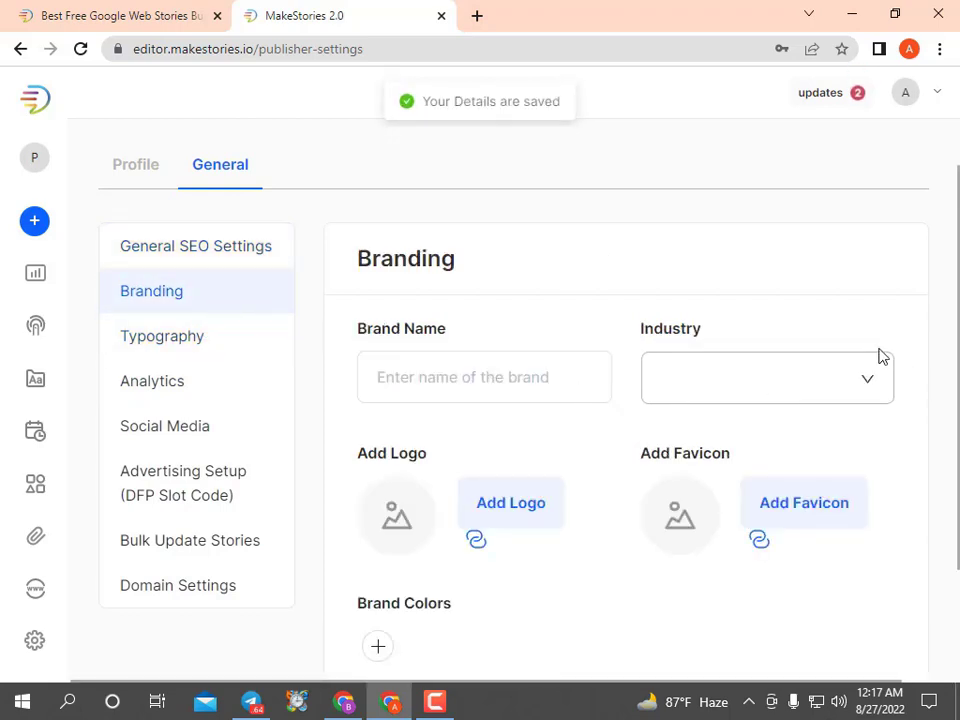
{"action": "left_click", "coordinate": [481, 371]}
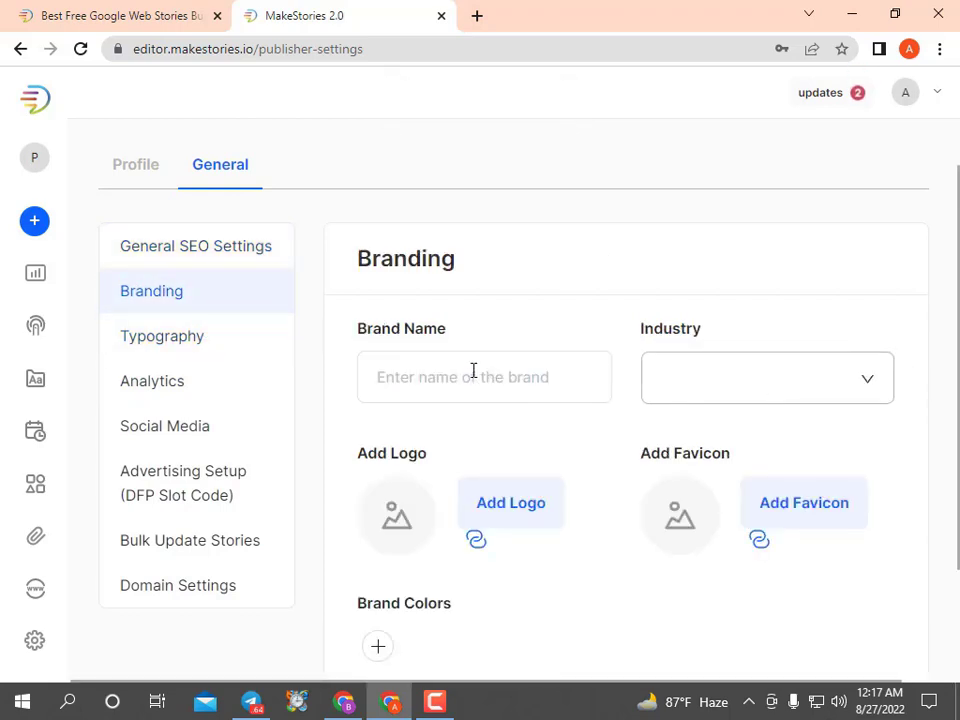
{"action": "type", "text": "a"}
{"action": "key", "text": "BackSpace"}
{"action": "type", "text": "Avishek Tech Pro"}
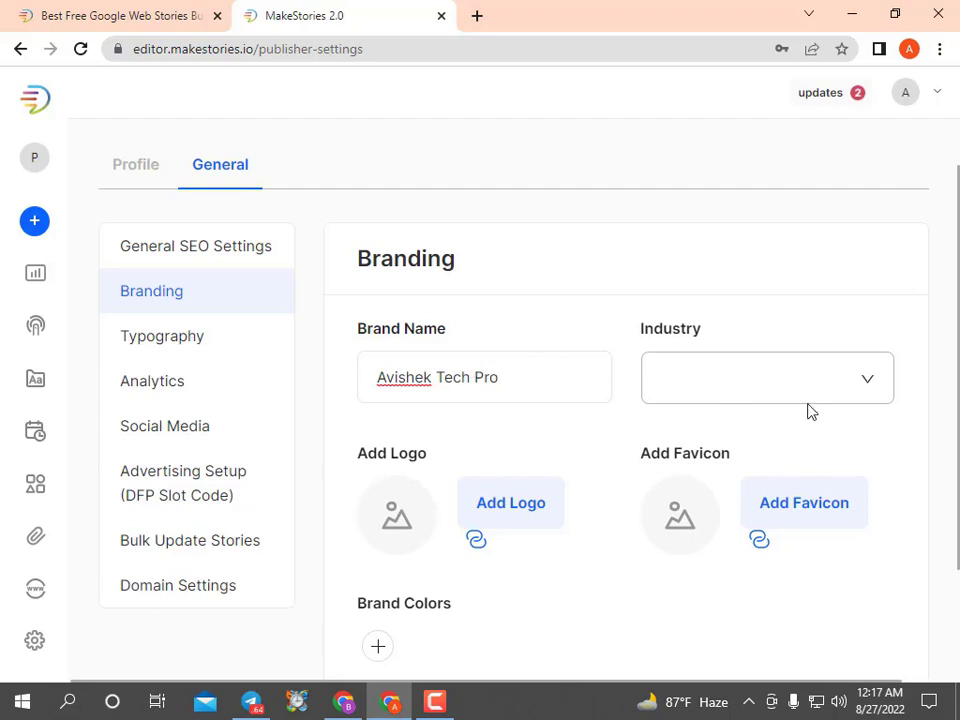
Set the brand's industry to Other in the Branding settings
{"action": "left_click", "coordinate": [808, 400]}
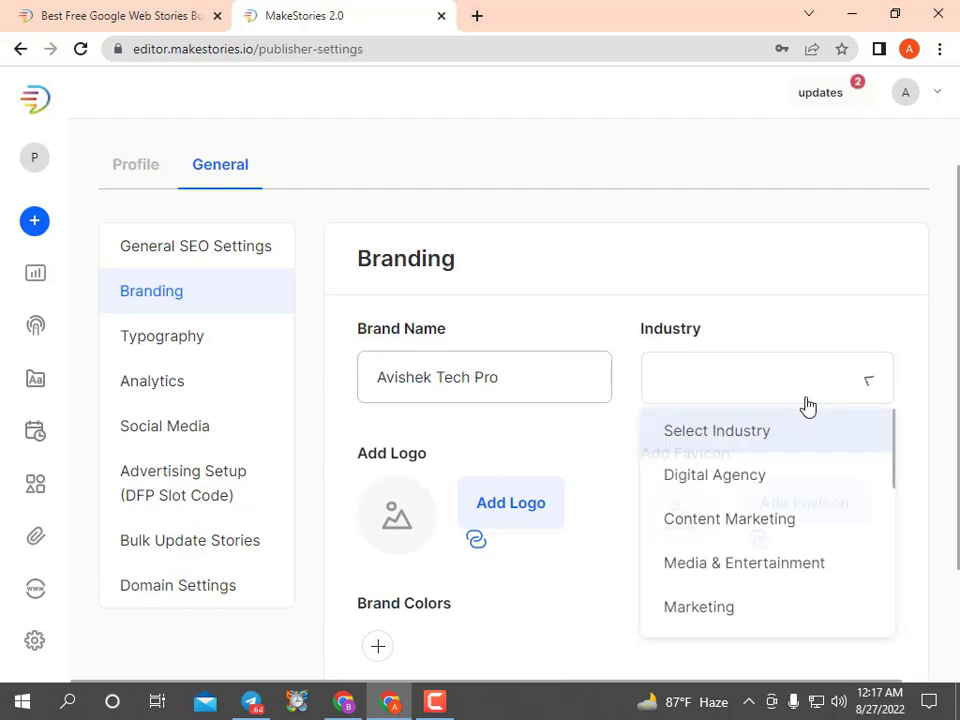
{"action": "scroll", "coordinate": [778, 506], "scroll_direction": "down", "scroll_amount": 5}
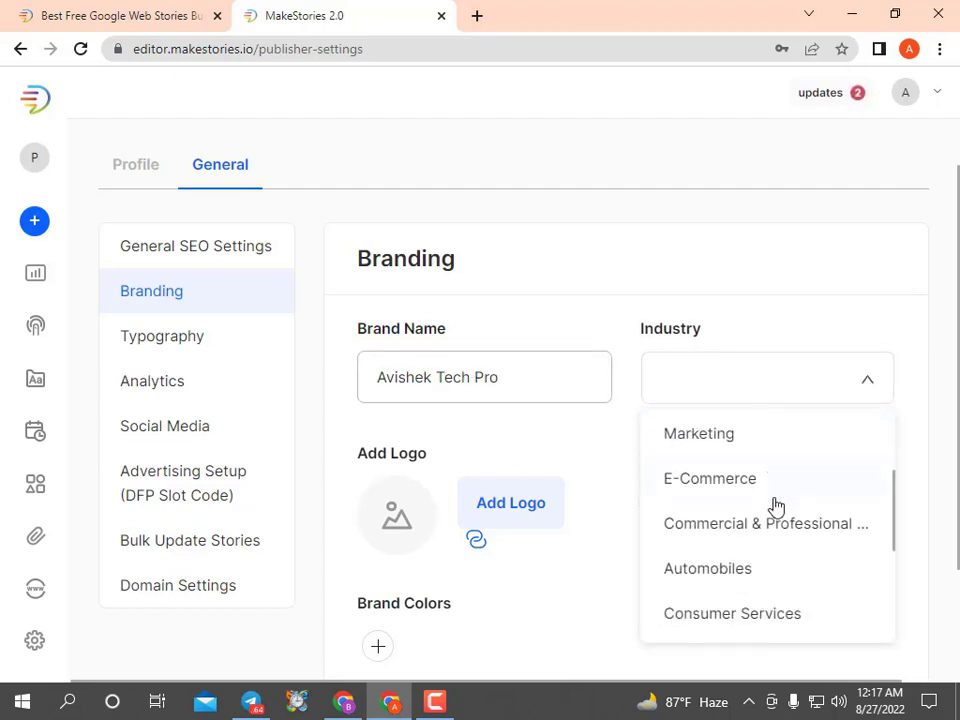
{"action": "scroll", "coordinate": [808, 521], "scroll_direction": "up", "scroll_amount": 2}
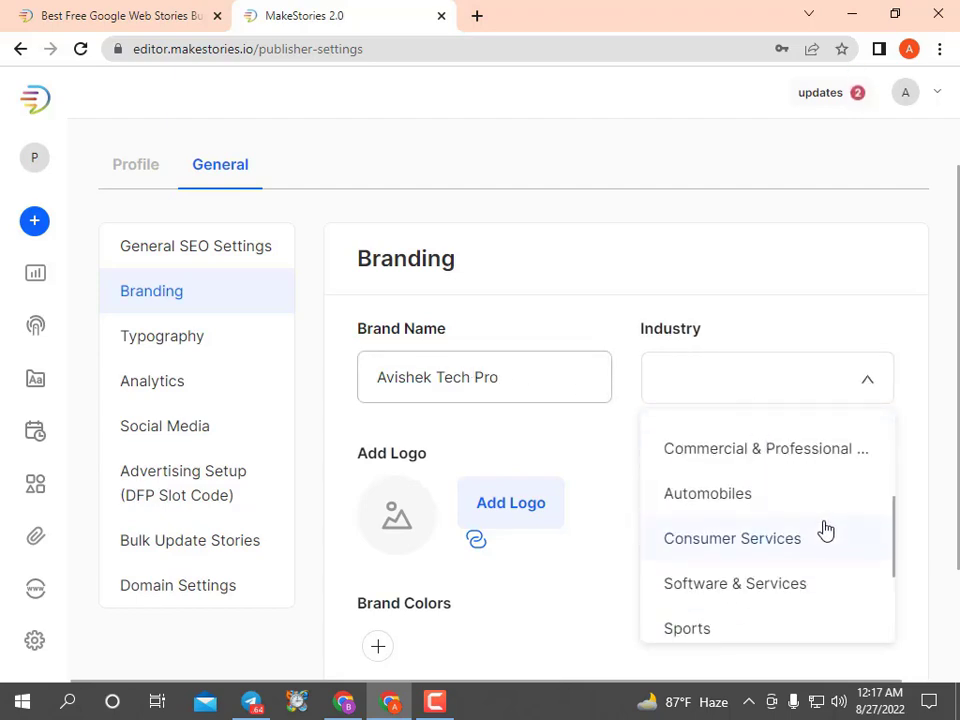
{"action": "scroll", "coordinate": [843, 538], "scroll_direction": "up", "scroll_amount": 3}
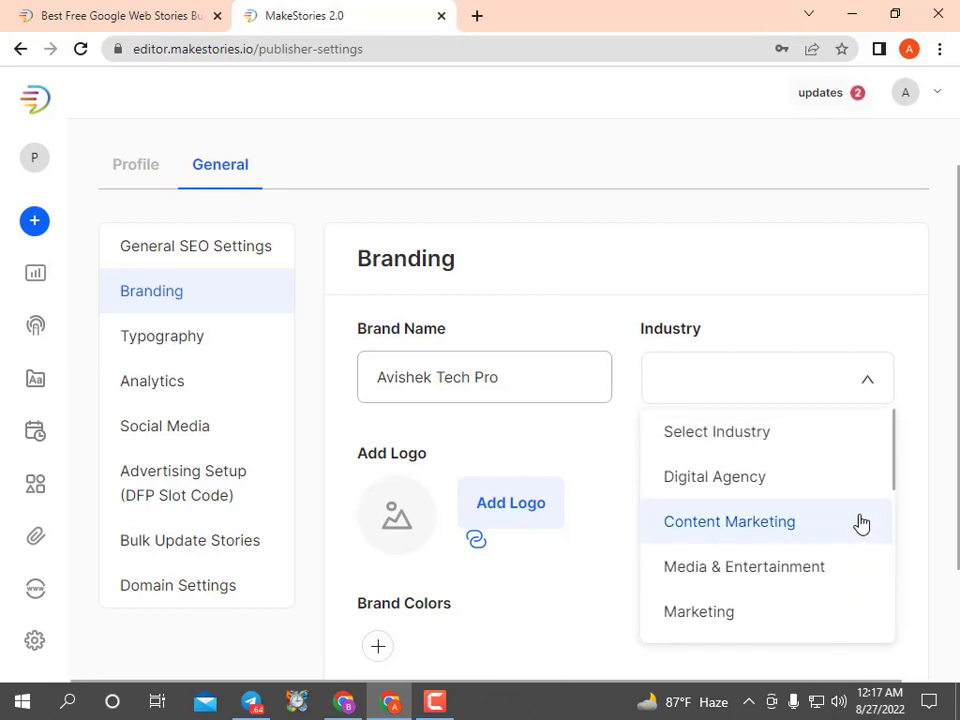
{"action": "scroll", "coordinate": [857, 521], "scroll_direction": "down", "scroll_amount": 5}
{"action": "scroll", "coordinate": [857, 521], "scroll_direction": "down", "scroll_amount": 2}
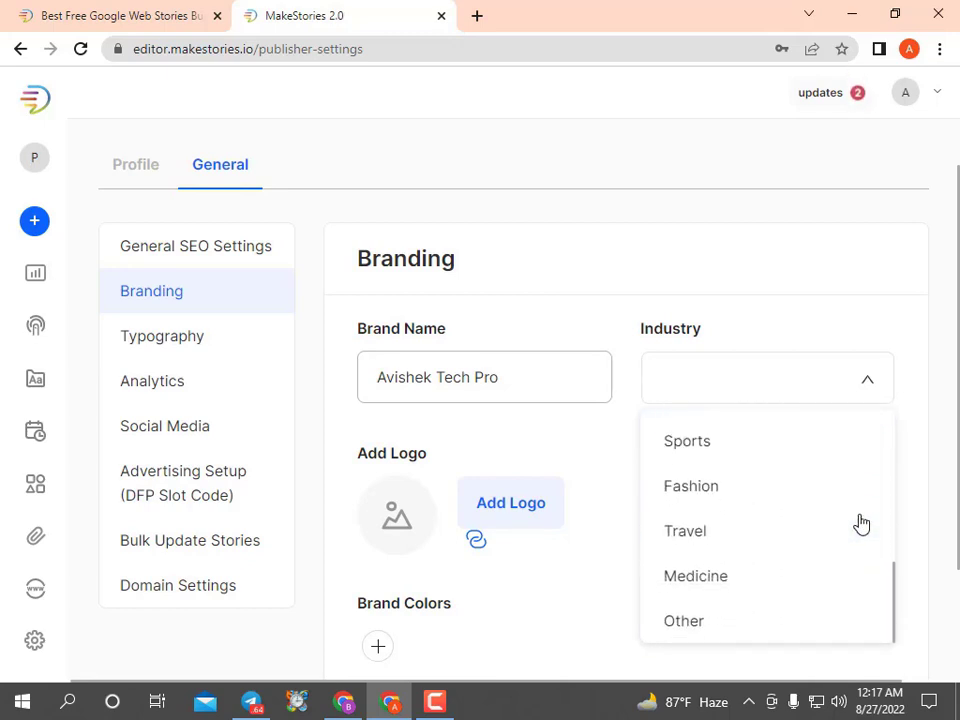
{"action": "left_click", "coordinate": [692, 634]}
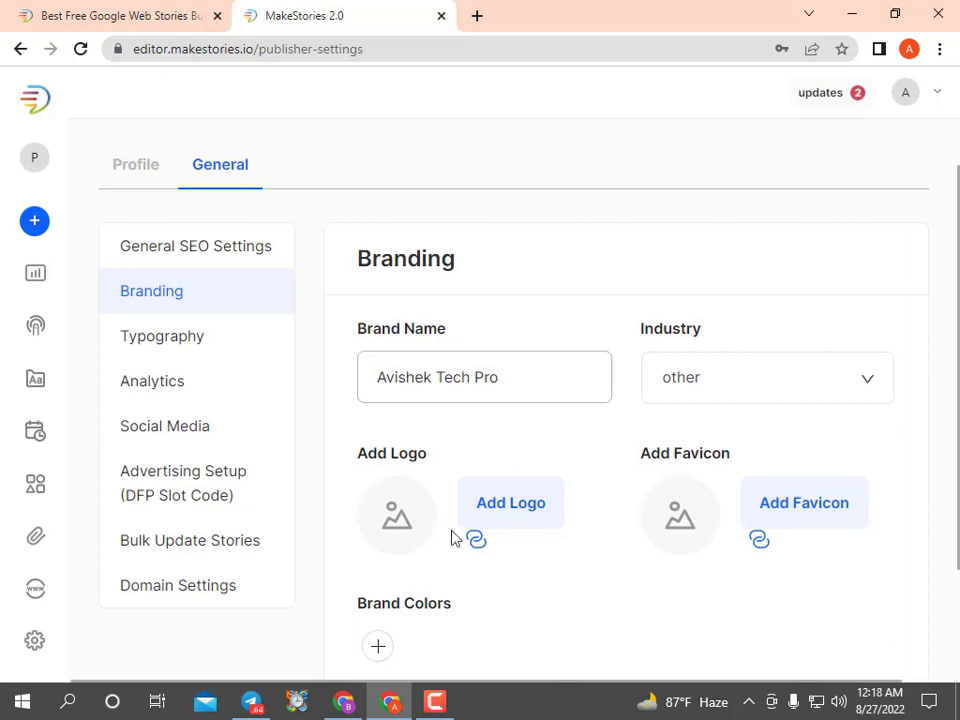
Open the media library for the brand logo and upload the image 1024 GB Free (853 × 640 px) from Downloads
{"action": "left_click", "coordinate": [540, 516]}
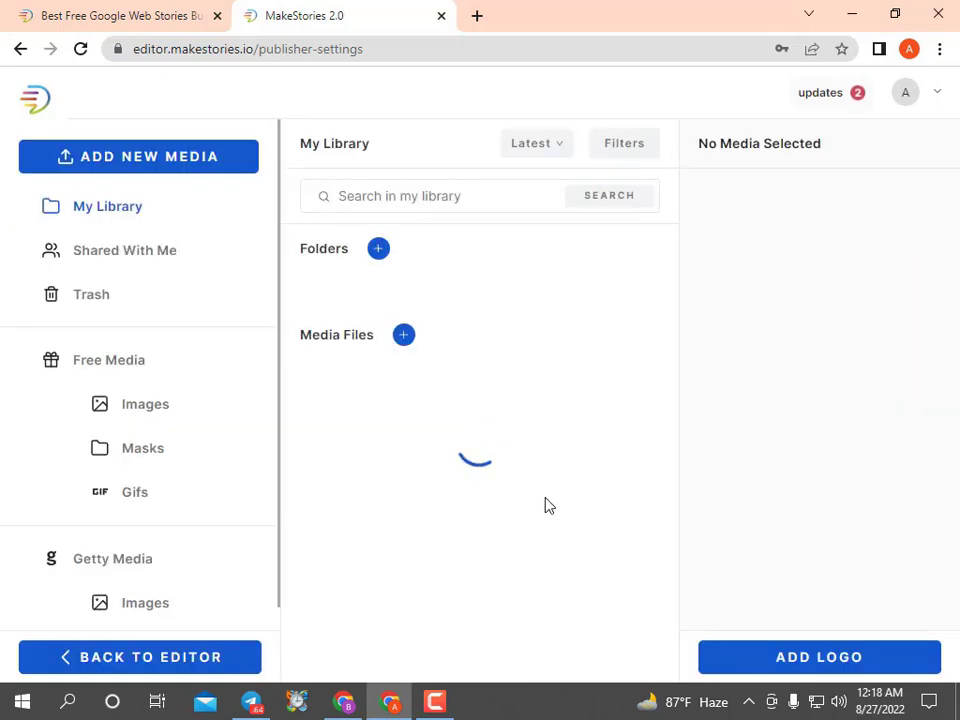
{"action": "left_click", "coordinate": [143, 166]}
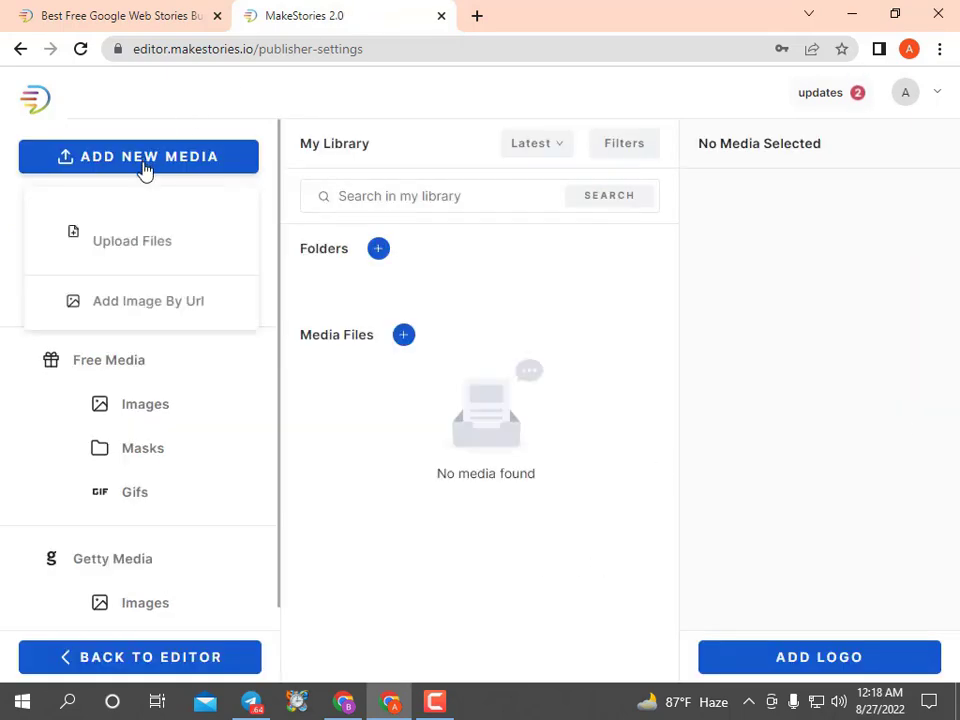
{"action": "left_click", "coordinate": [133, 248]}
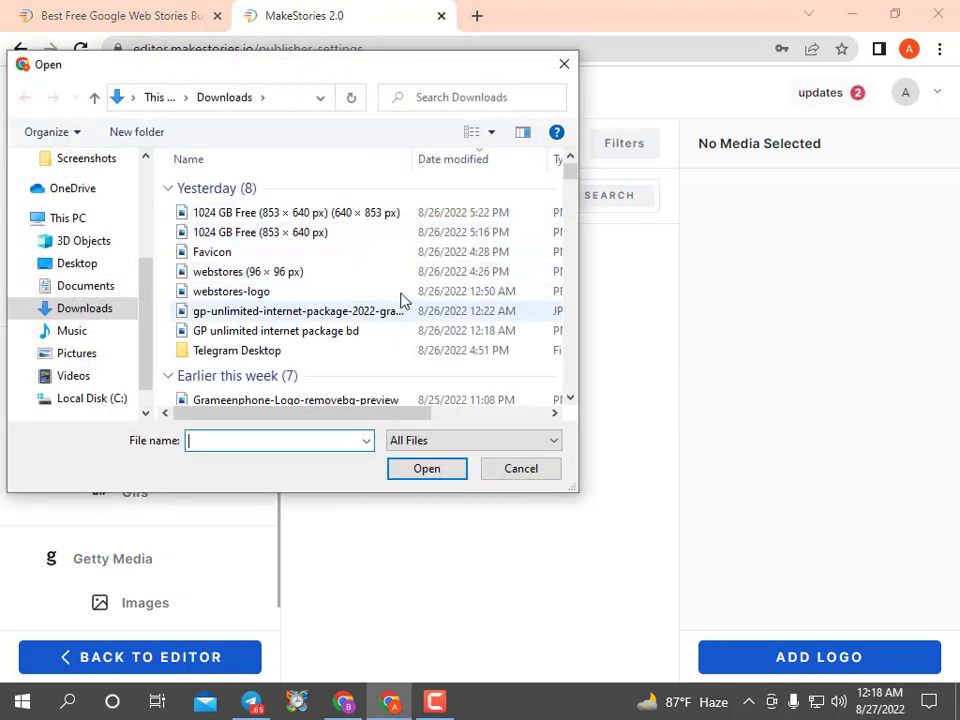
{"action": "left_click", "coordinate": [377, 232]}
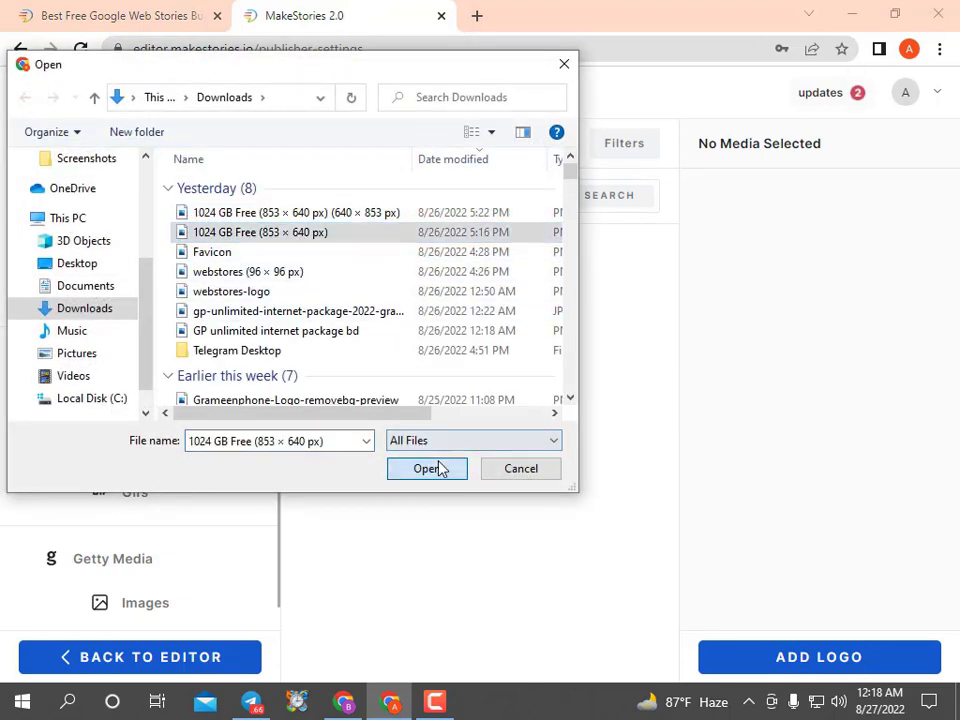
{"action": "left_click", "coordinate": [437, 468]}
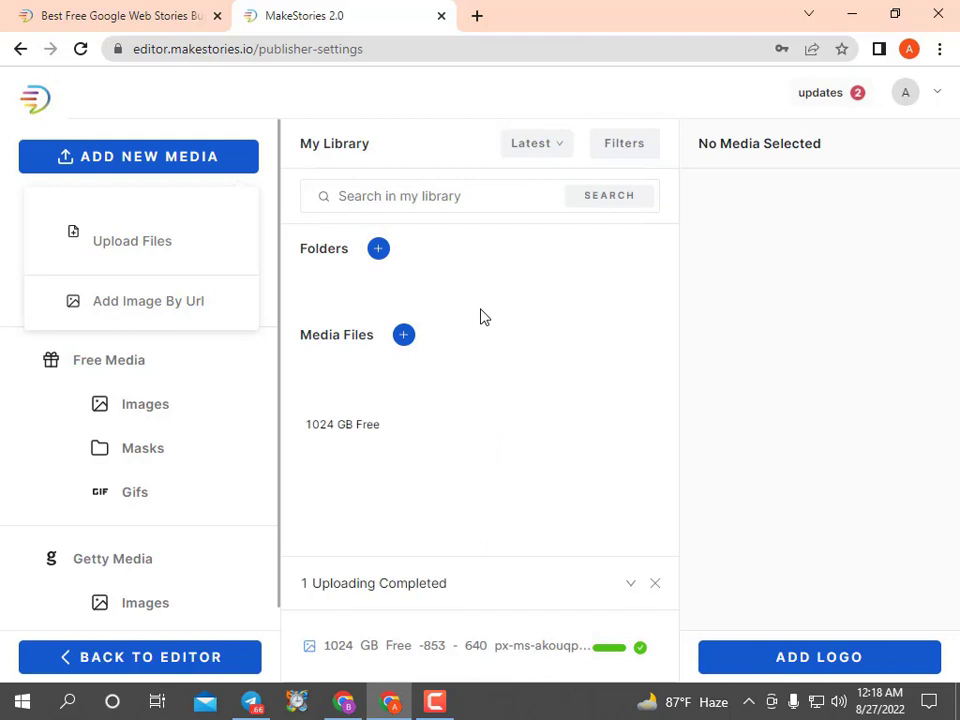
{"action": "left_click", "coordinate": [653, 585]}
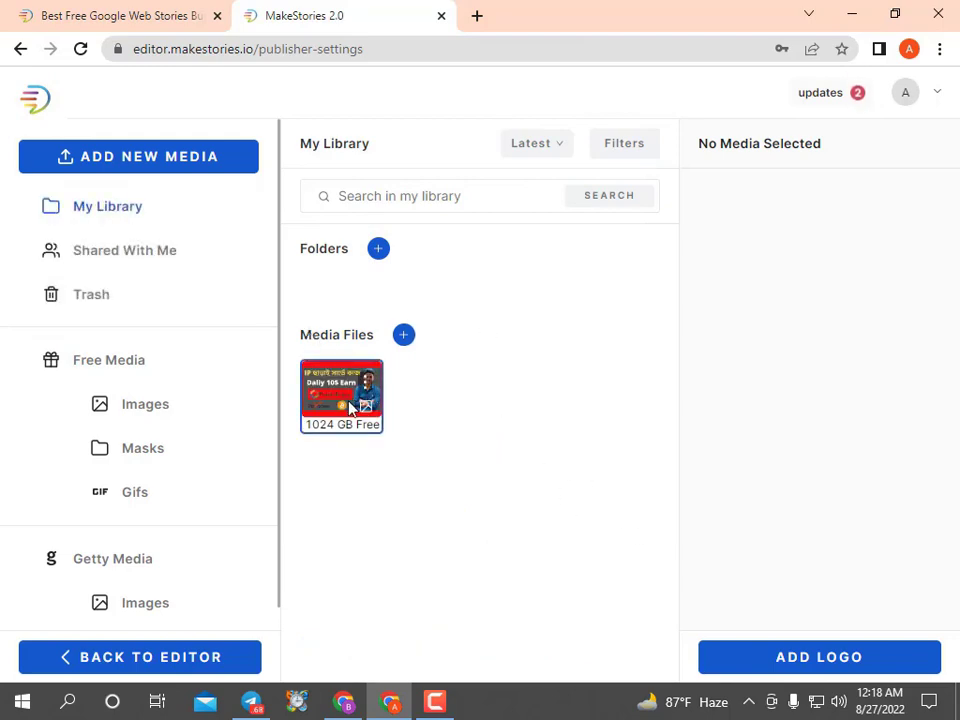
Move the uploaded 1024 GB Free image from the media library to the trash
{"action": "left_click_drag", "start_coordinate": [341, 393], "coordinate": [490, 447]}
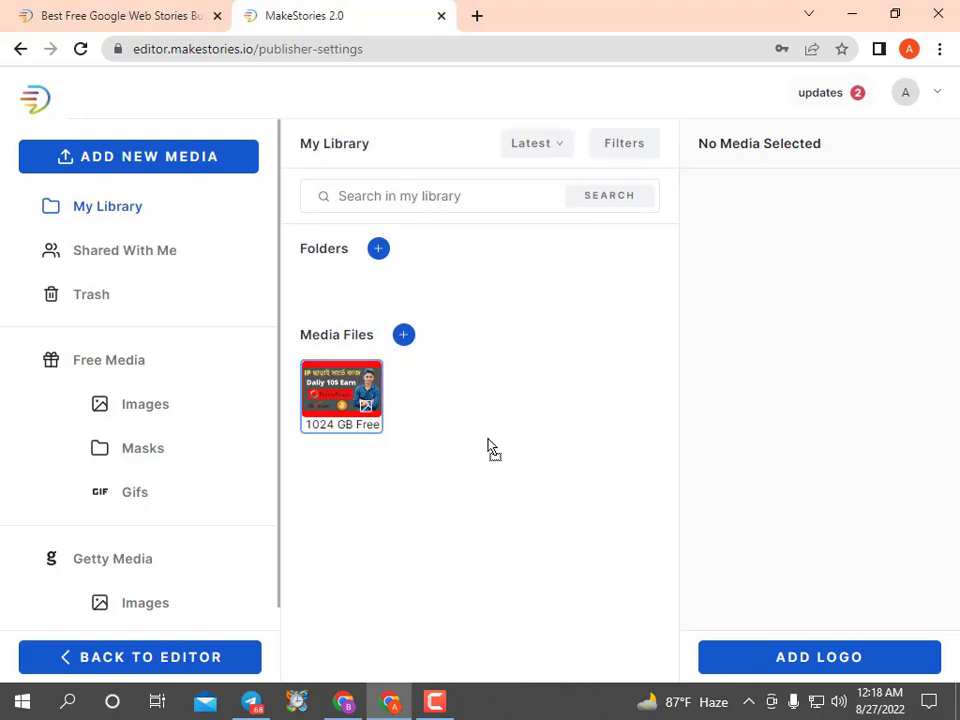
{"action": "right_click", "coordinate": [370, 393]}
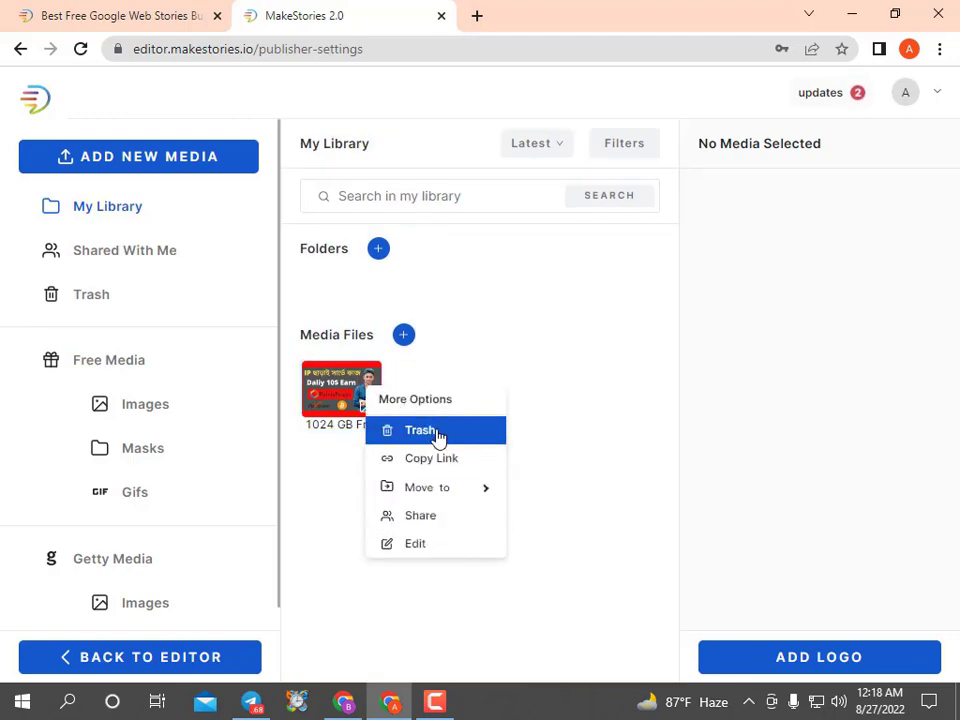
{"action": "left_click", "coordinate": [432, 430]}
{"action": "left_click", "coordinate": [556, 446]}
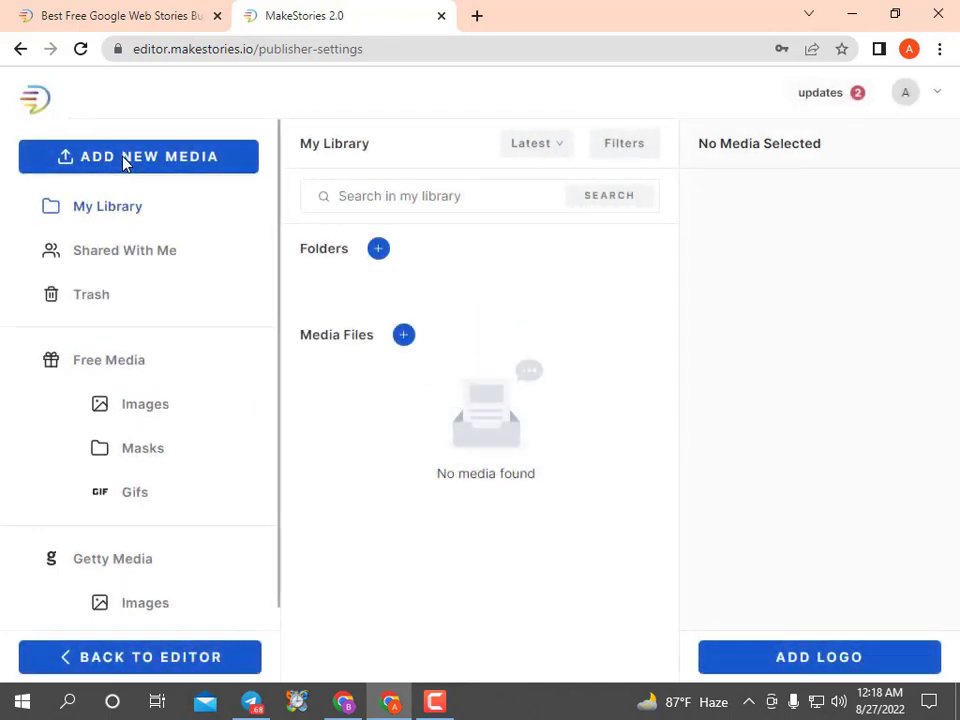
Upload the webstores-logo image from Downloads to the media library and select it for the logo
{"action": "left_click", "coordinate": [123, 164]}
{"action": "left_click", "coordinate": [199, 240]}
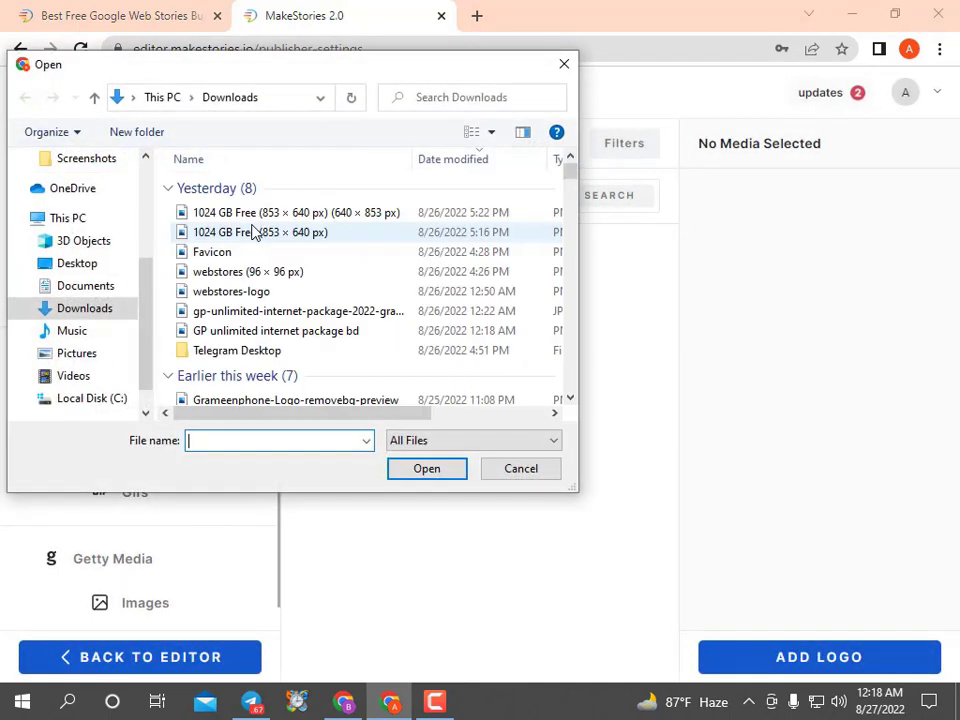
{"action": "left_click", "coordinate": [292, 291]}
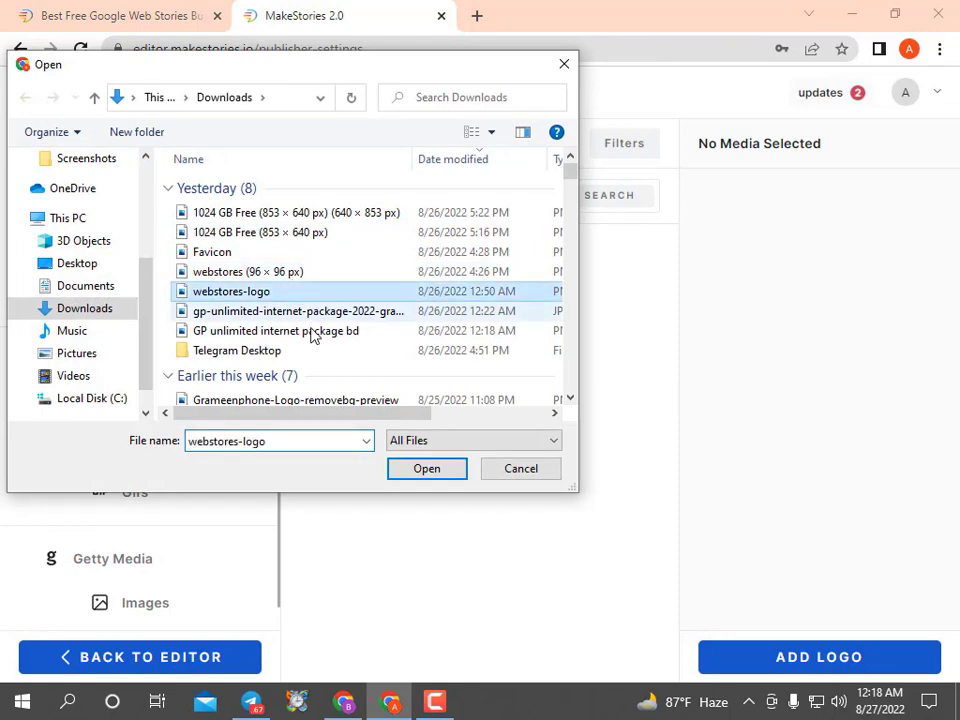
{"action": "left_click", "coordinate": [426, 468]}
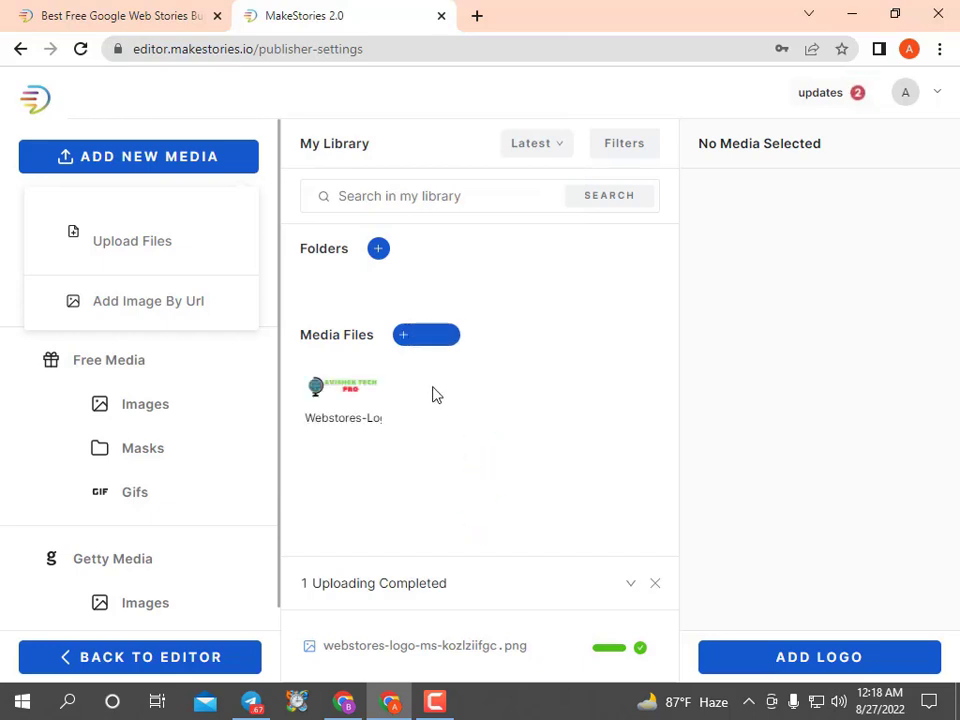
{"action": "left_click", "coordinate": [362, 395]}
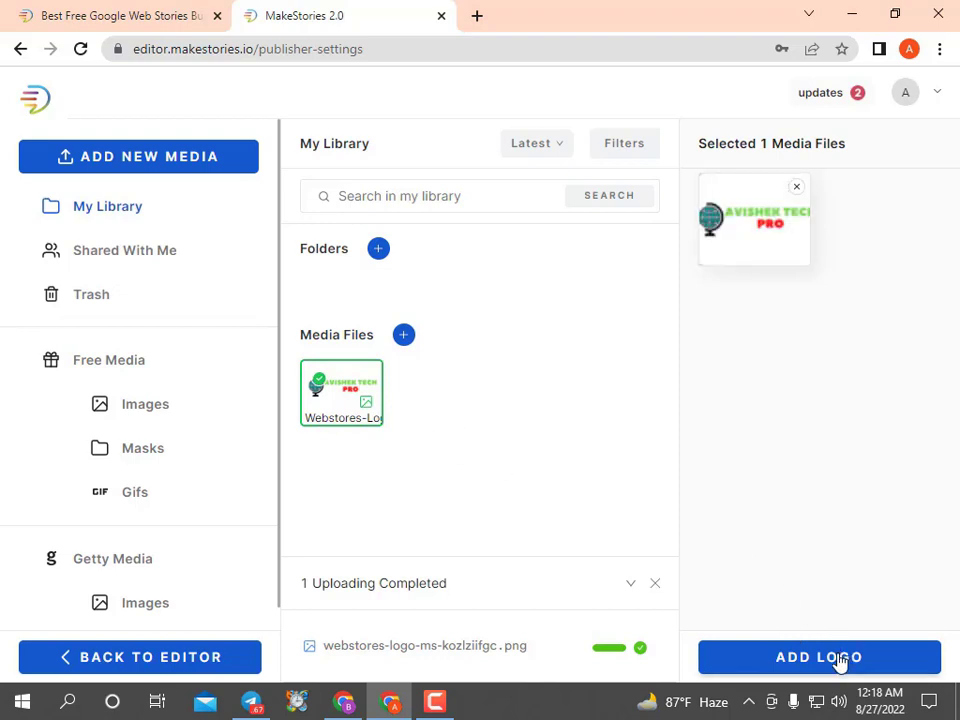
Move the uploaded webstores-logo image to the trash and confirm the removal
{"action": "left_click", "coordinate": [364, 382]}
{"action": "left_click", "coordinate": [440, 425]}
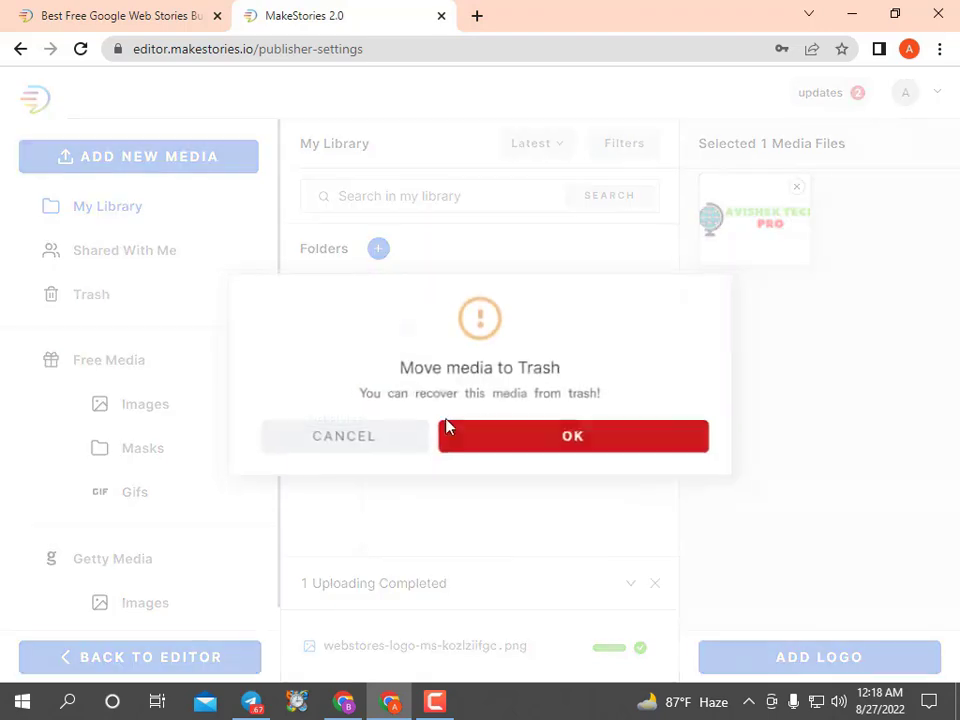
{"action": "left_click", "coordinate": [525, 437]}
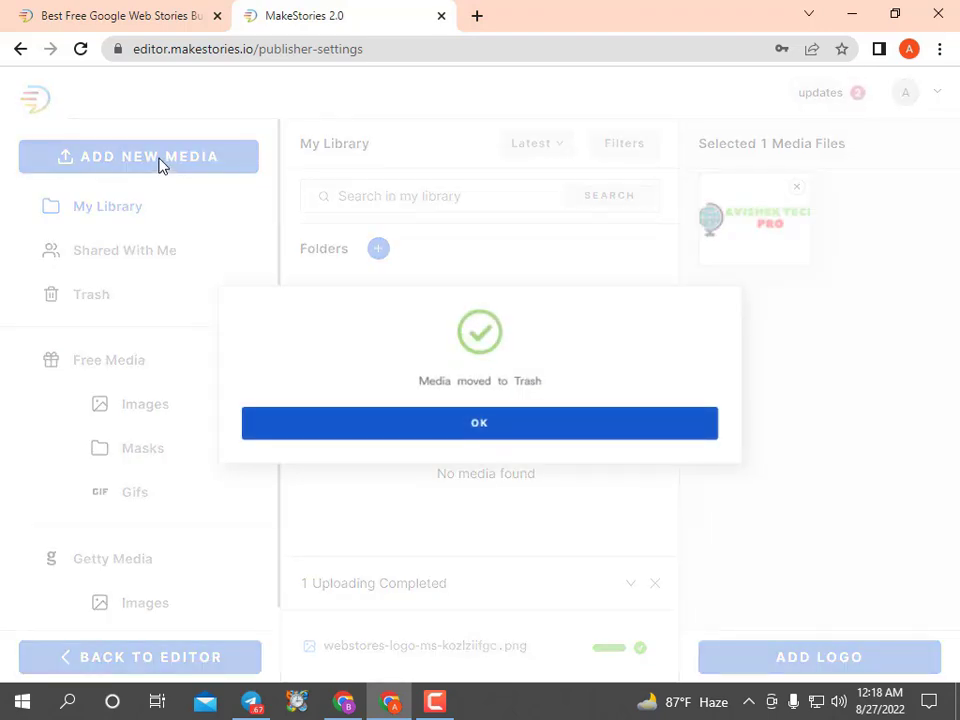
Upload the image webstores (96 × 96 px) from Downloads to the media library
{"action": "left_click", "coordinate": [189, 170]}
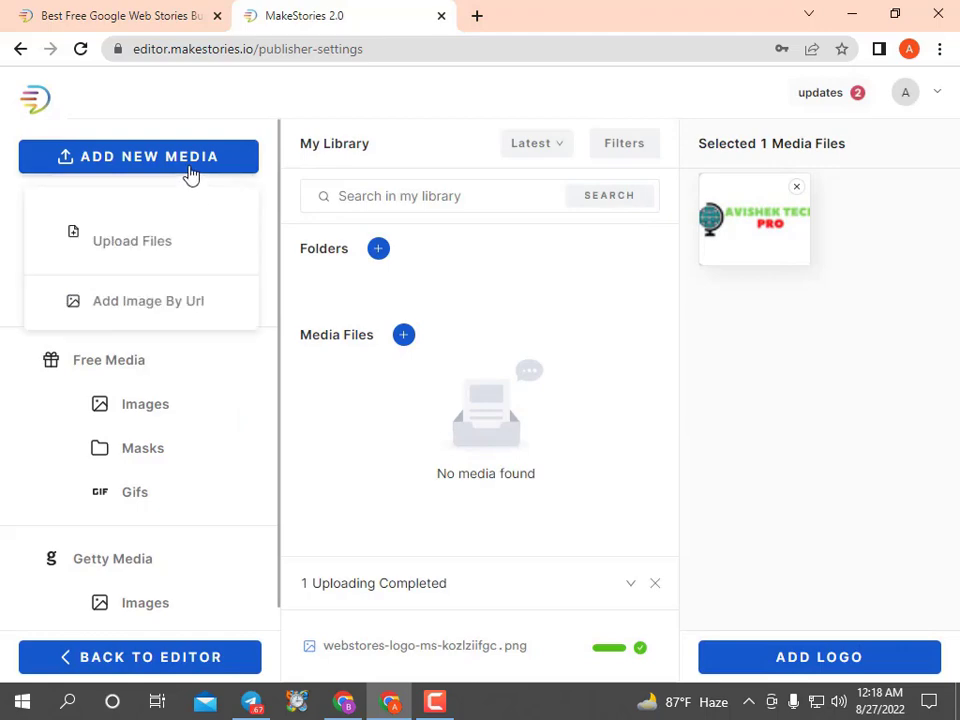
{"action": "left_click", "coordinate": [152, 249]}
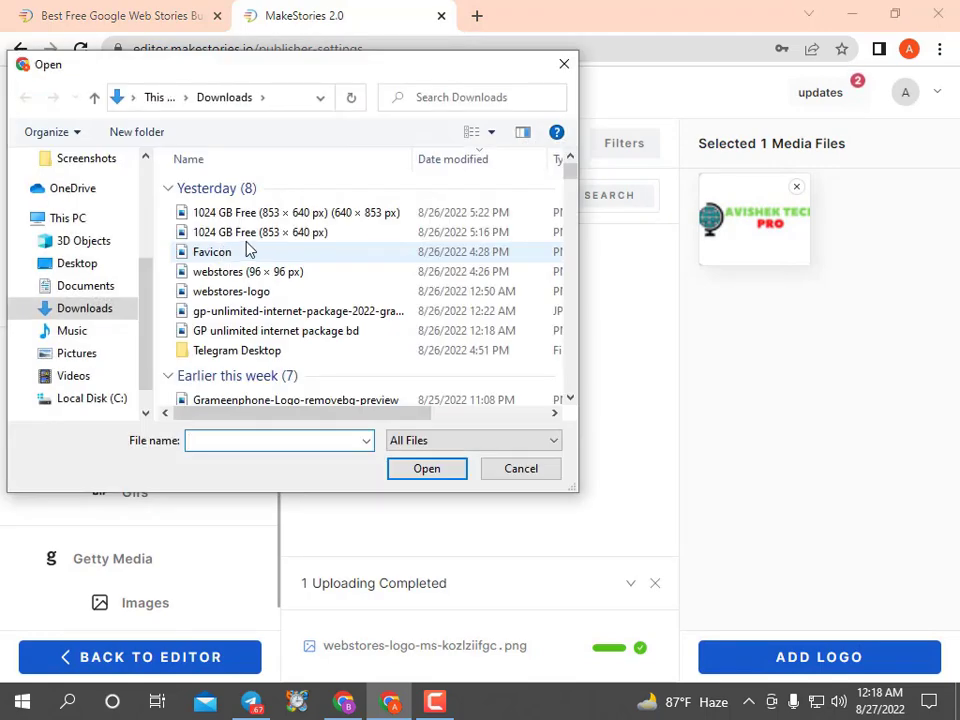
{"action": "left_click", "coordinate": [257, 234]}
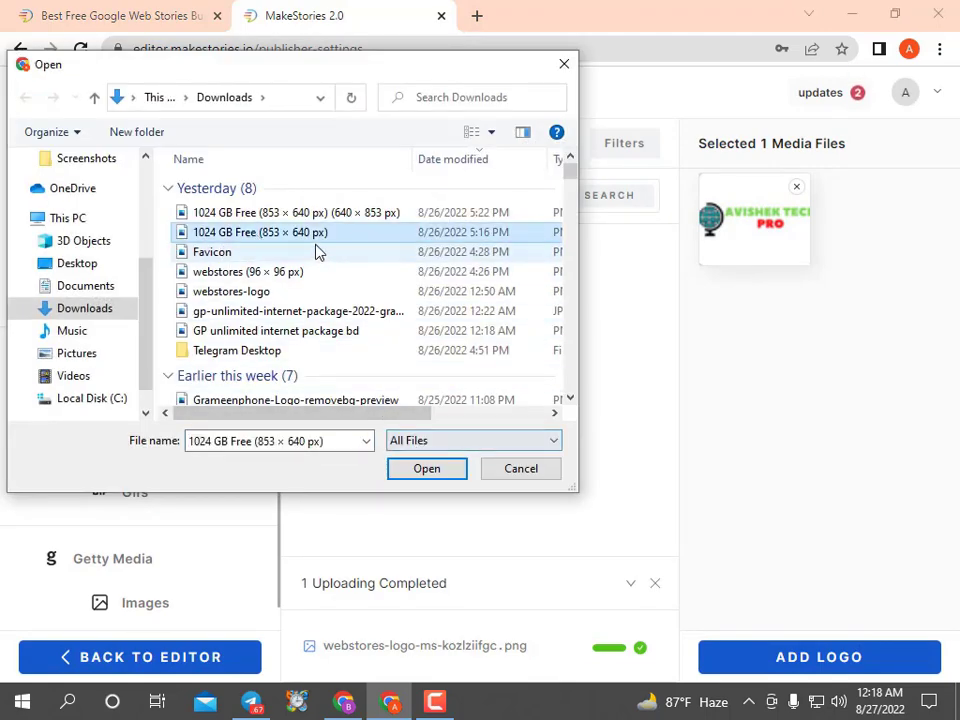
{"action": "left_click", "coordinate": [337, 440]}
{"action": "key", "text": "BackSpace"}
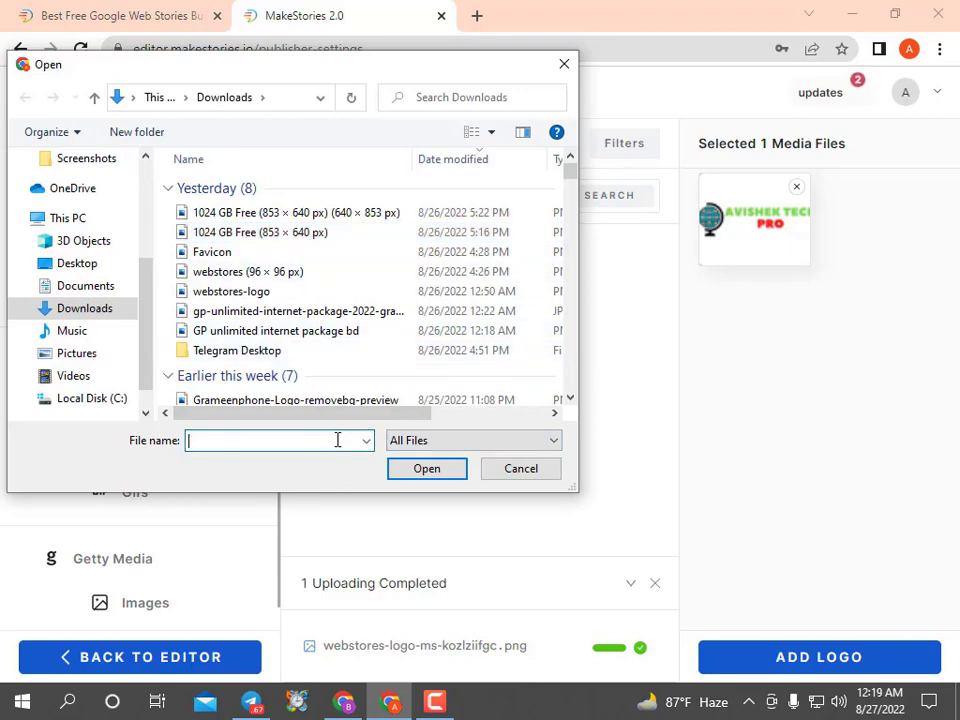
{"action": "left_click", "coordinate": [278, 278]}
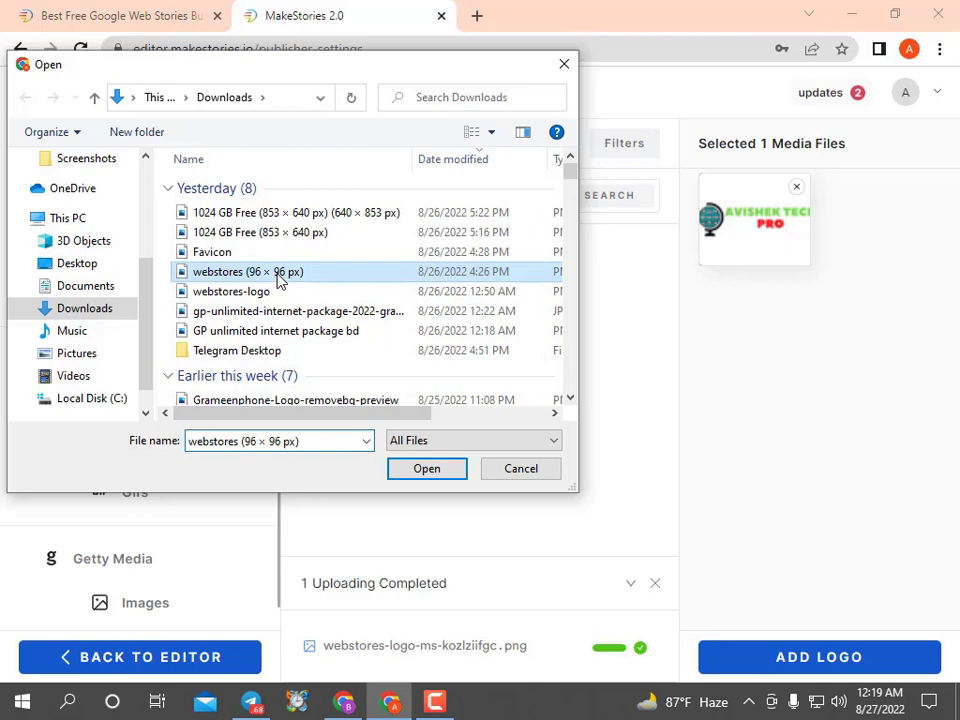
{"action": "left_click", "coordinate": [428, 473]}
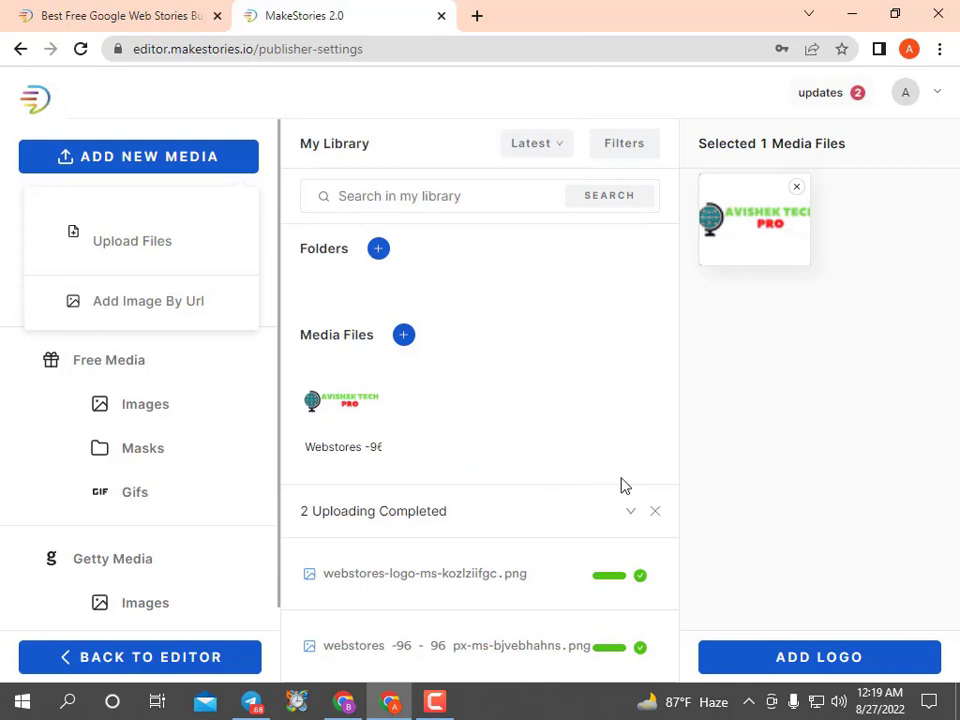
Add the uploaded webstores 96 × 96 px image as the brand logo and dismiss the upload list
{"action": "left_click", "coordinate": [334, 392]}
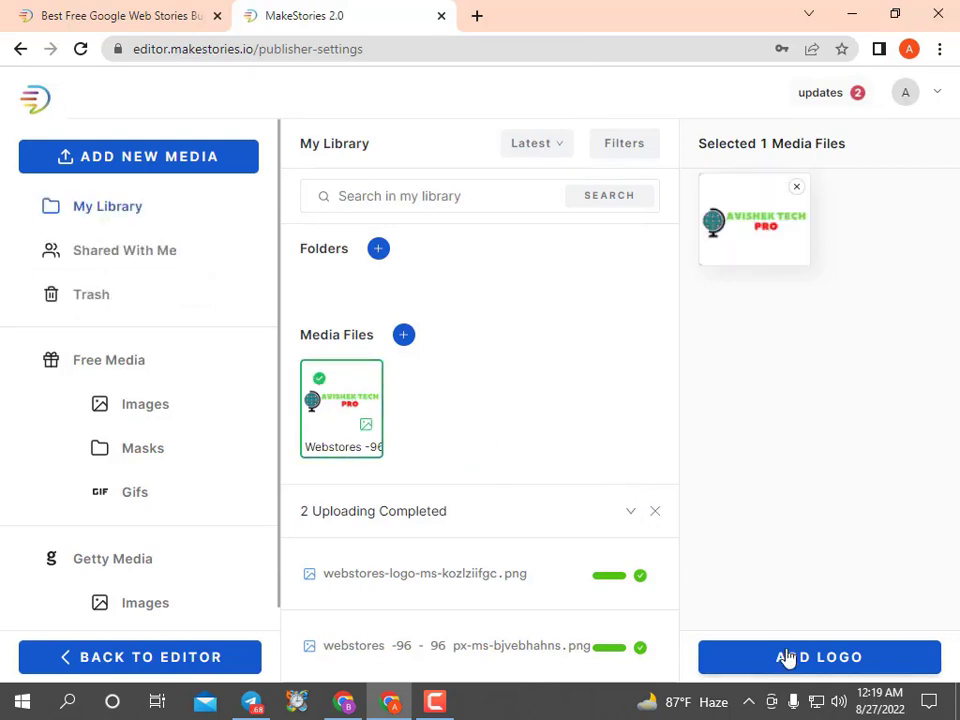
{"action": "left_click", "coordinate": [787, 656]}
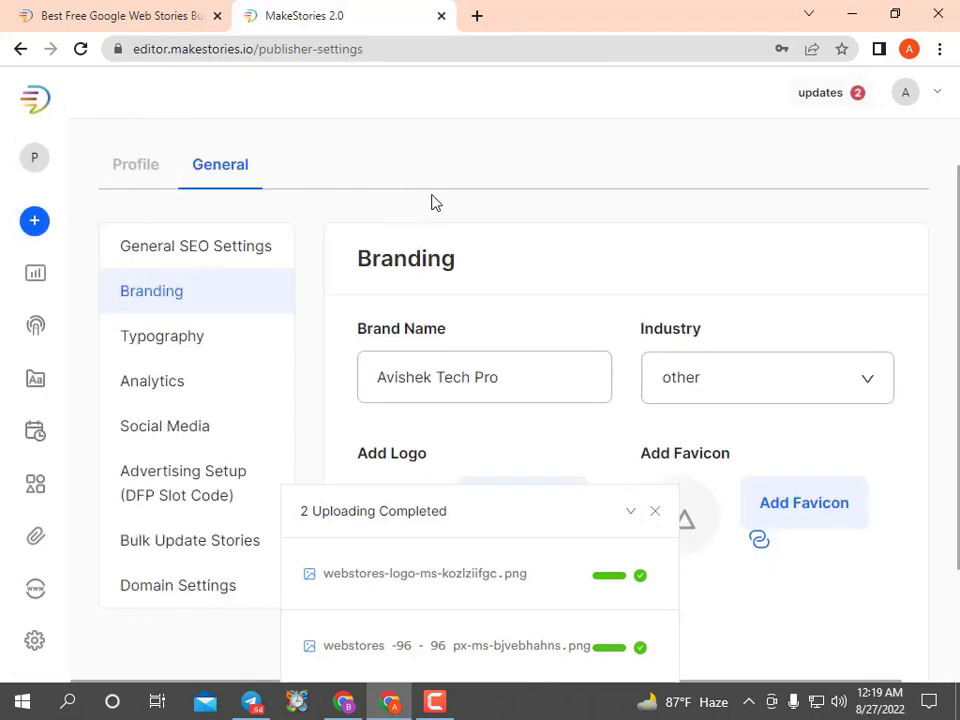
{"action": "left_click", "coordinate": [660, 514]}
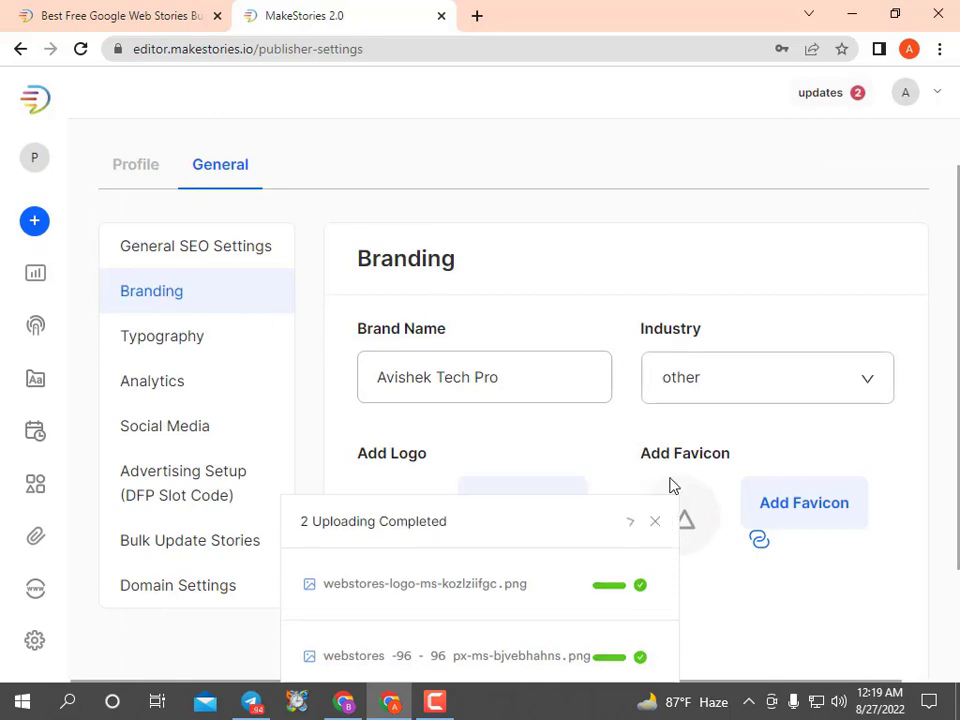
Upload the Favicon image from Downloads to the media library for the brand favicon
{"action": "left_click", "coordinate": [789, 508]}
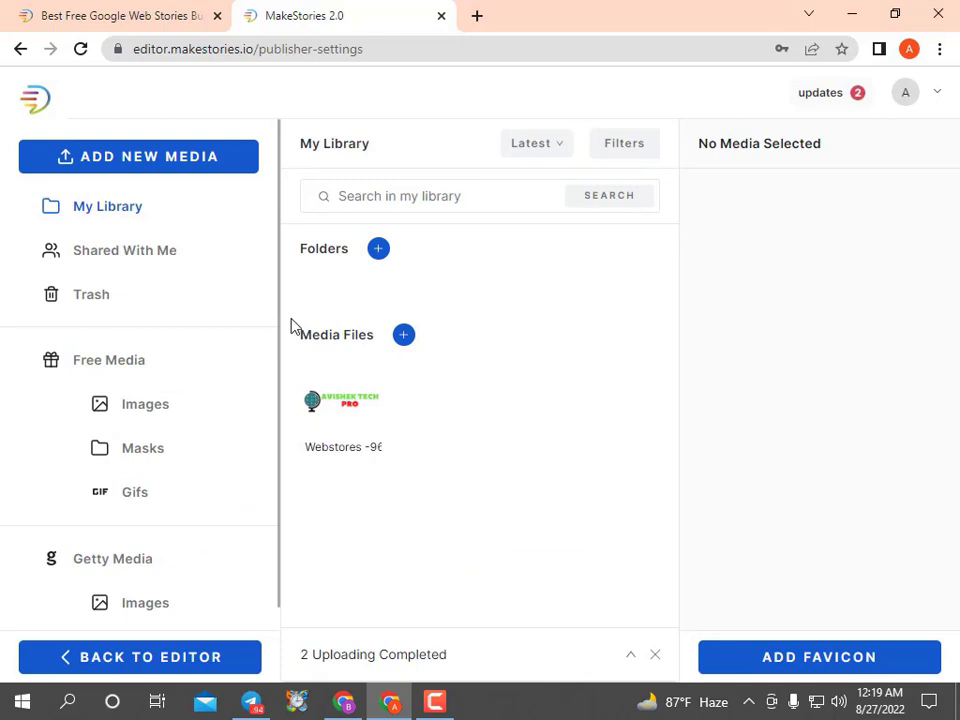
{"action": "left_click", "coordinate": [133, 158]}
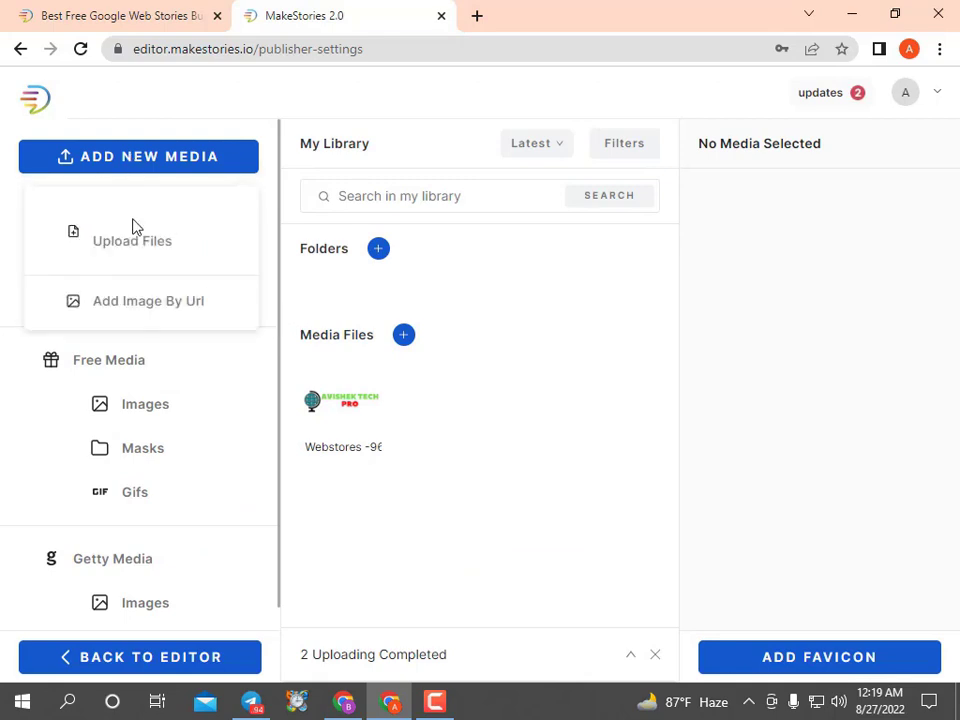
{"action": "left_click", "coordinate": [139, 256]}
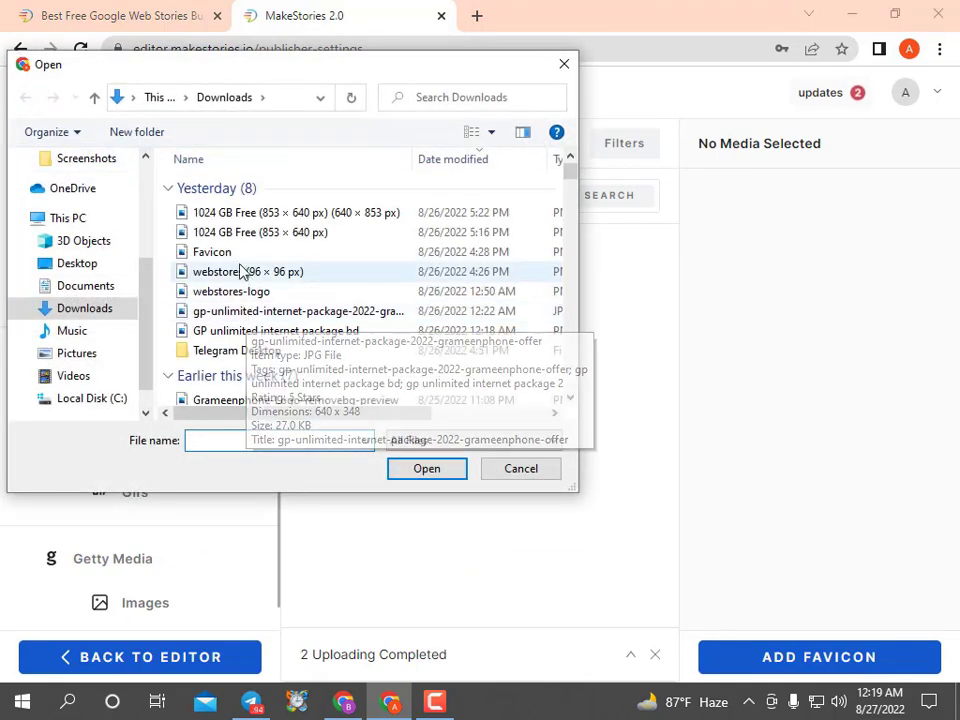
{"action": "left_click", "coordinate": [225, 252]}
{"action": "left_click", "coordinate": [415, 468]}
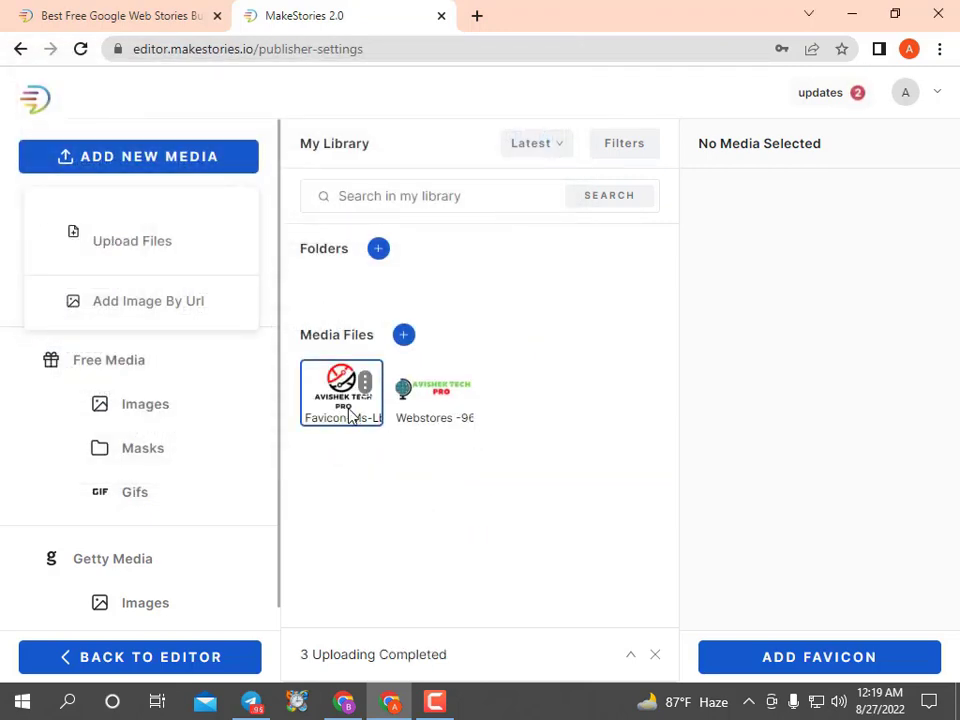
Add the uploaded Favicon image as the brand favicon, dismiss the upload list and save the branding details
{"action": "left_click", "coordinate": [350, 416]}
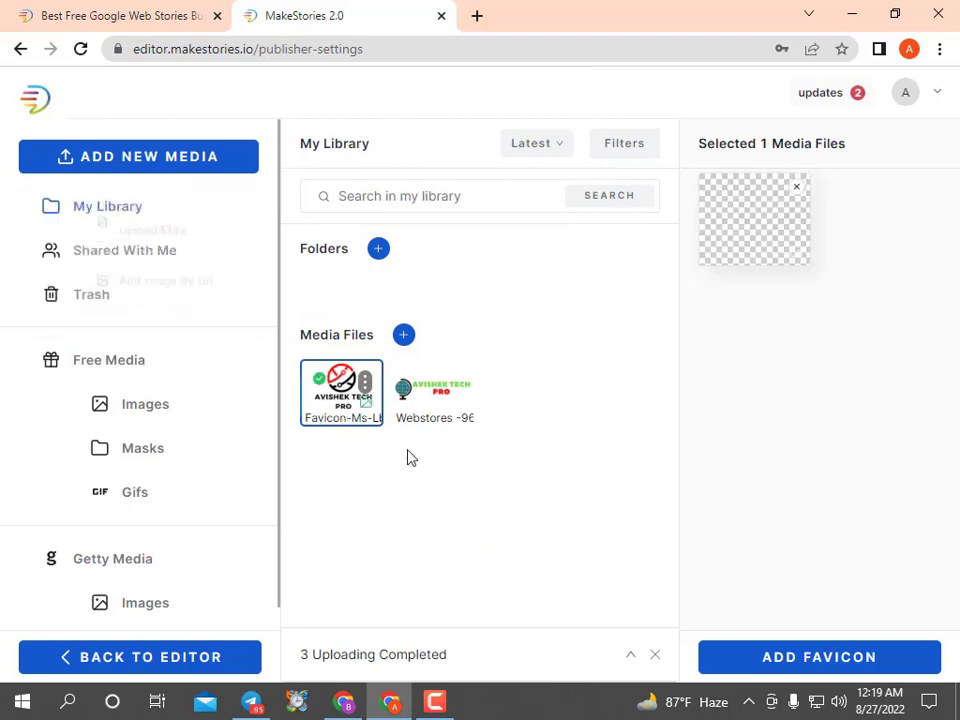
{"action": "left_click", "coordinate": [782, 657]}
{"action": "scroll", "coordinate": [786, 641], "scroll_direction": "down", "scroll_amount": 3}
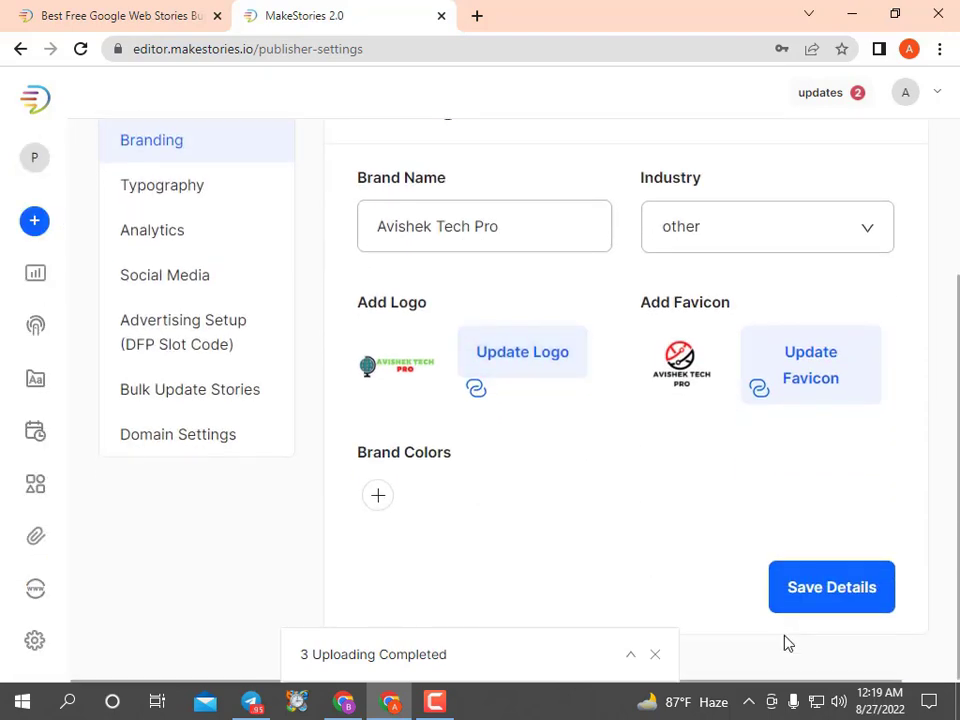
{"action": "left_click", "coordinate": [658, 656]}
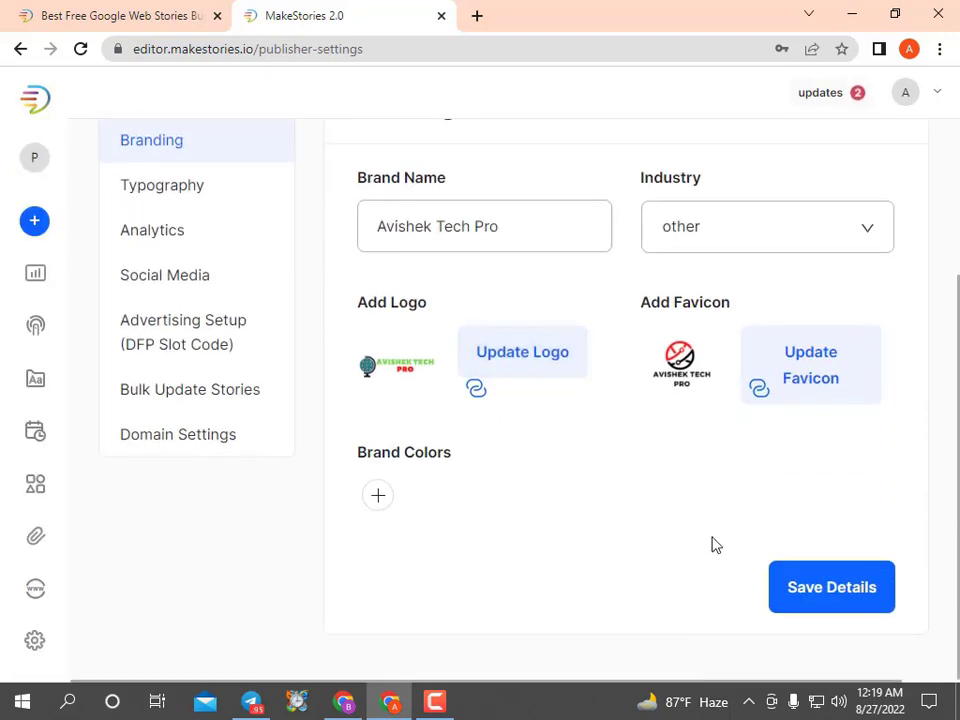
{"action": "left_click", "coordinate": [824, 590]}
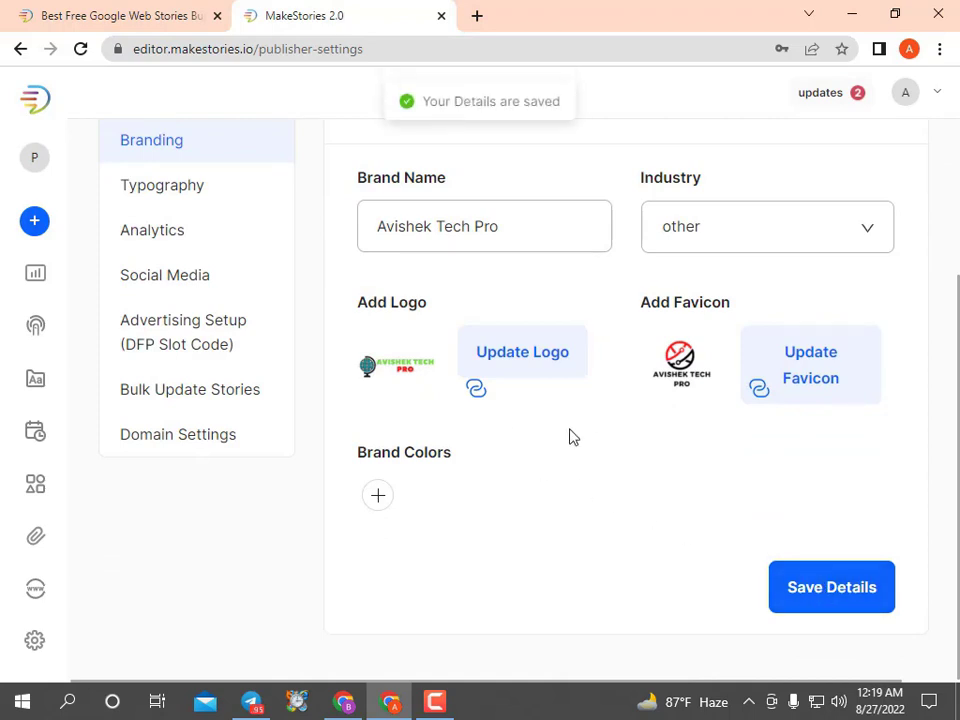
Open the Typography settings at a smaller page zoom and examine the fonts, weights, sizes and colors of the text styles
{"action": "scroll", "coordinate": [317, 257], "scroll_direction": "up", "scroll_amount": 2}
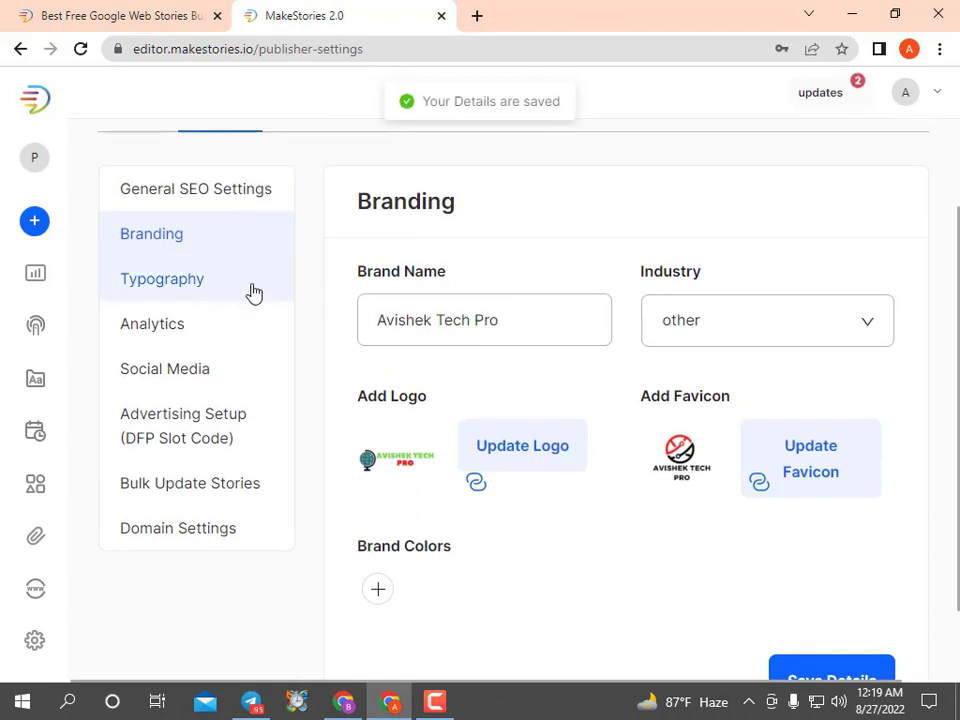
{"action": "scroll", "coordinate": [544, 529], "scroll_direction": "down", "scroll_amount": 1}
{"action": "scroll", "coordinate": [167, 334], "scroll_direction": "up", "scroll_amount": 3}
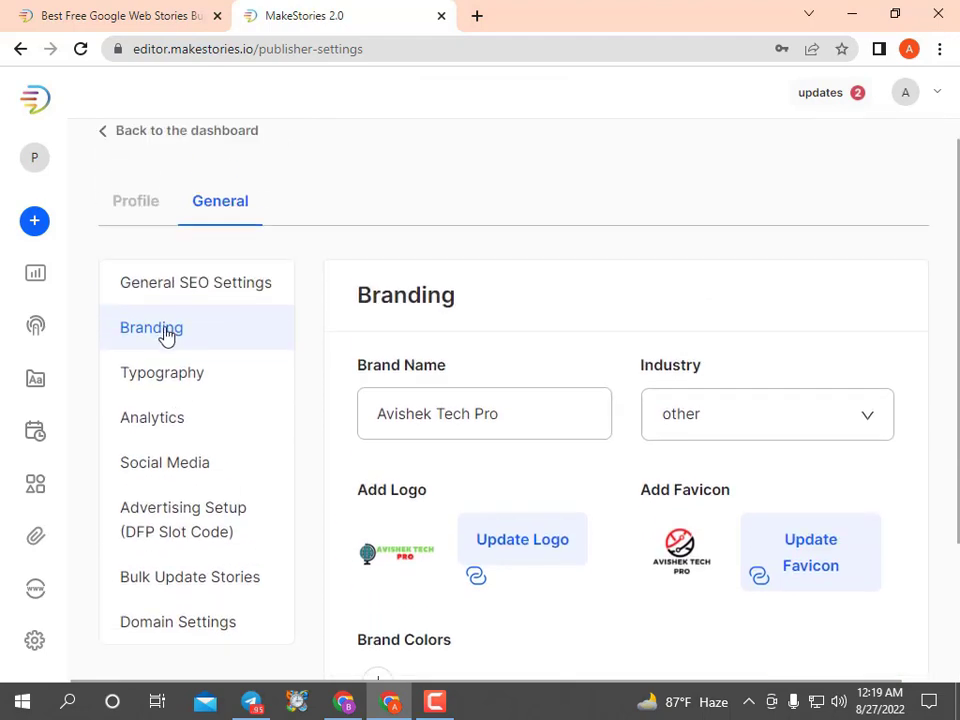
{"action": "left_click", "coordinate": [214, 384]}
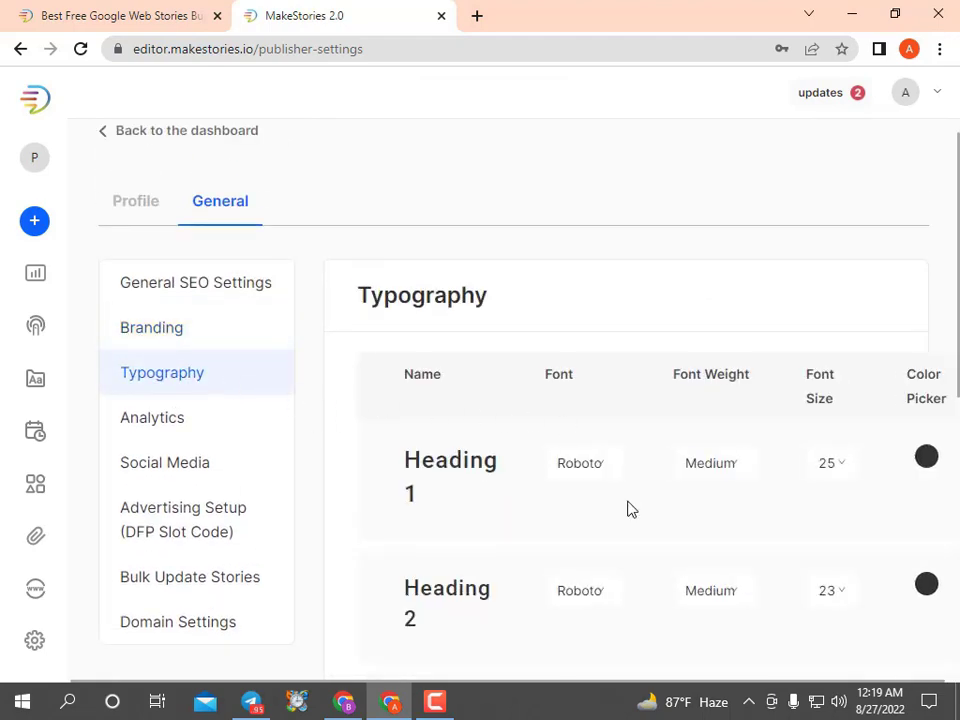
{"action": "key", "text": "ctrl+minus"}
{"action": "key", "text": "ctrl+minus"}
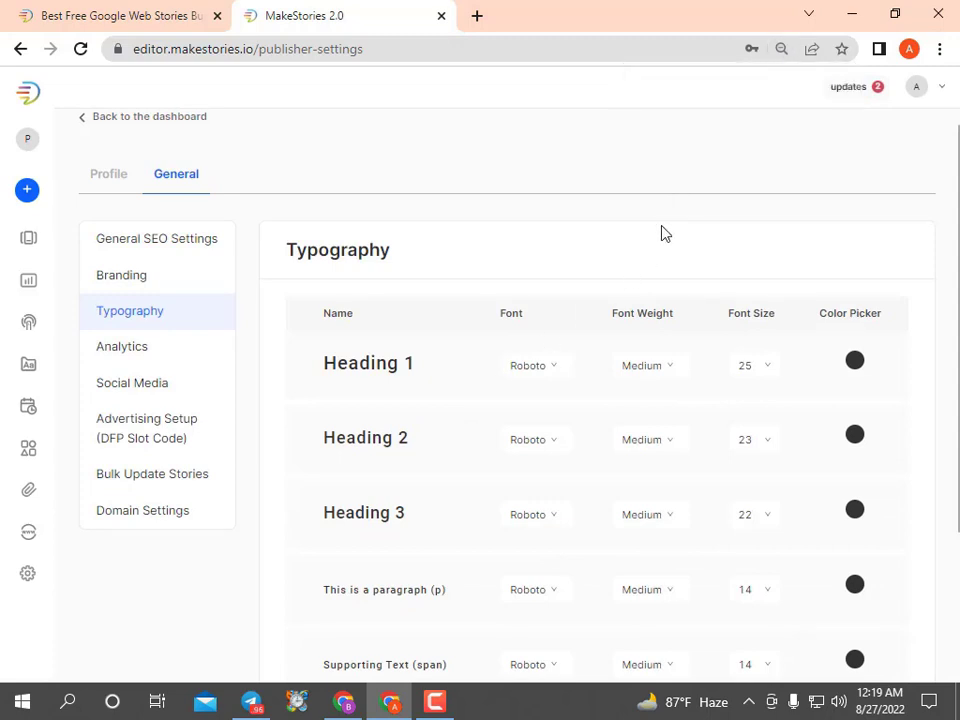
{"action": "scroll", "coordinate": [661, 233], "scroll_direction": "down", "scroll_amount": 1}
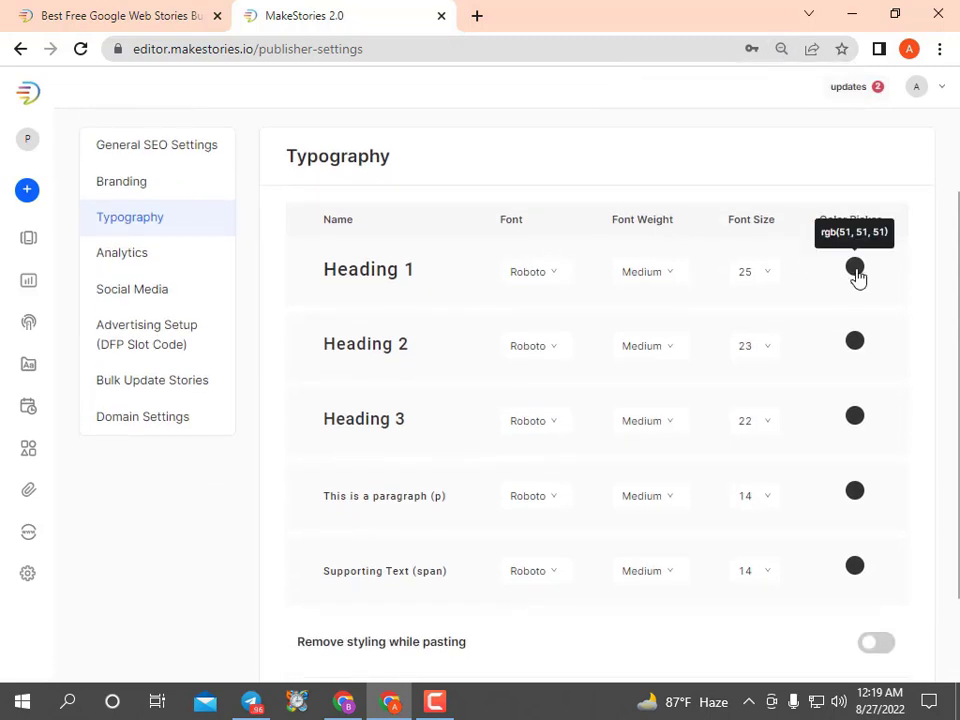
{"action": "scroll", "coordinate": [853, 300], "scroll_direction": "down", "scroll_amount": 2}
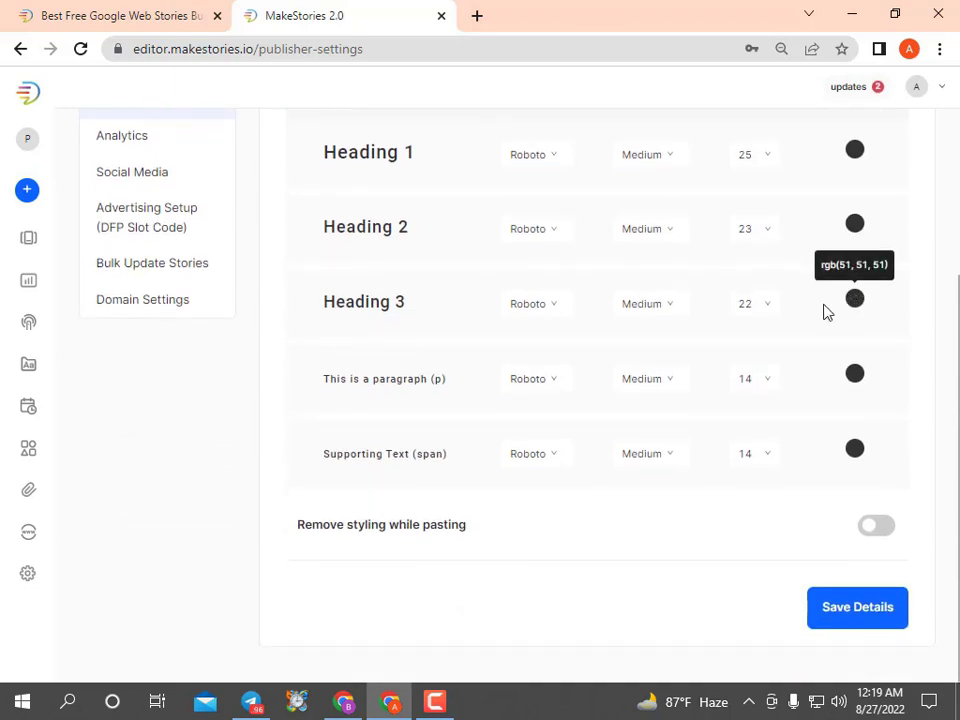
{"action": "scroll", "coordinate": [825, 313], "scroll_direction": "up", "scroll_amount": 3}
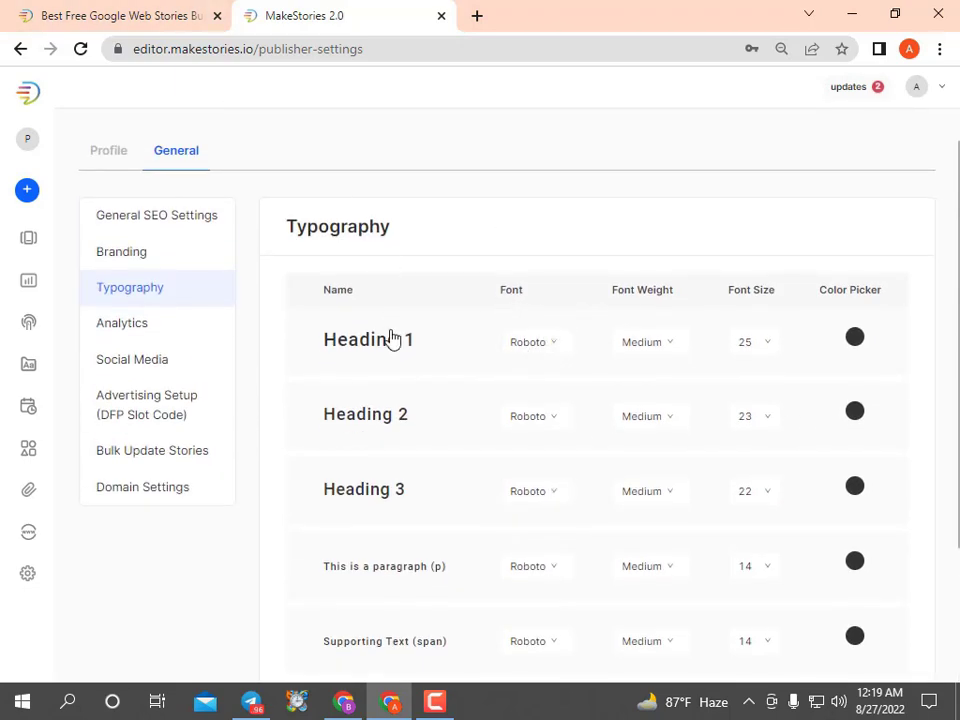
Browse the fonts available for Heading 1 and check its color and font size options
{"action": "left_click", "coordinate": [551, 344]}
{"action": "scroll", "coordinate": [533, 404], "scroll_direction": "down", "scroll_amount": 9}
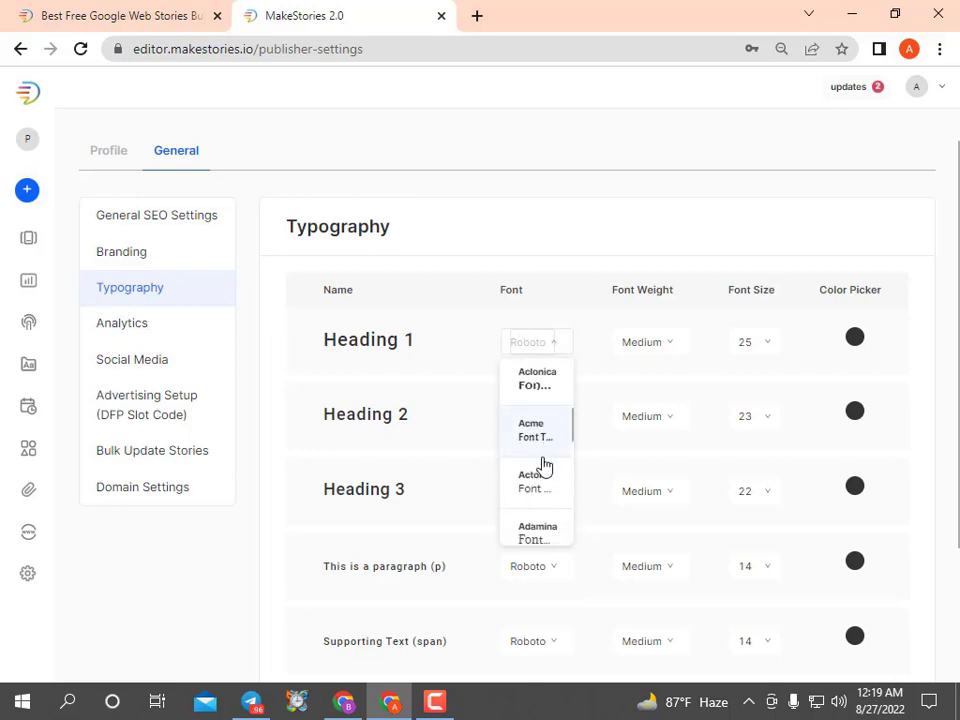
{"action": "scroll", "coordinate": [551, 469], "scroll_direction": "down", "scroll_amount": 3}
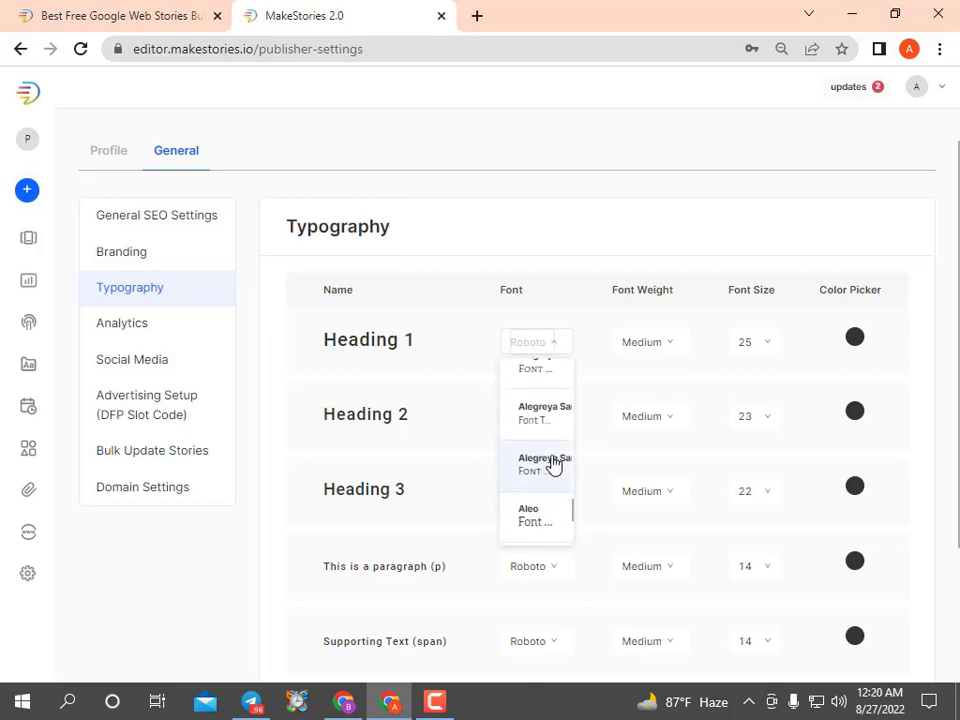
{"action": "left_click", "coordinate": [658, 259]}
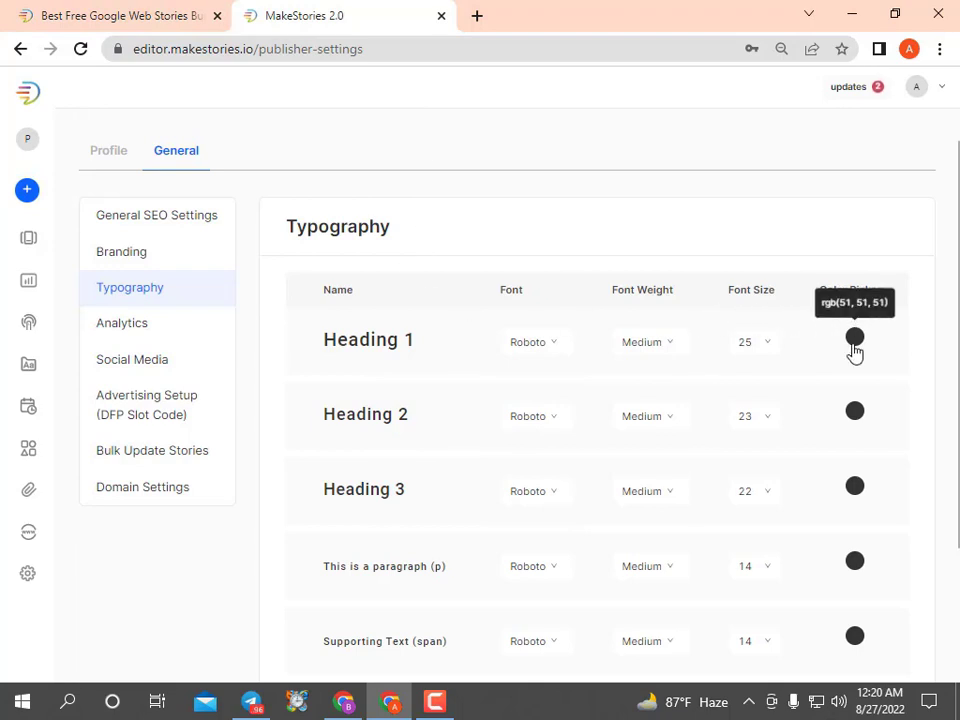
{"action": "left_click", "coordinate": [768, 345]}
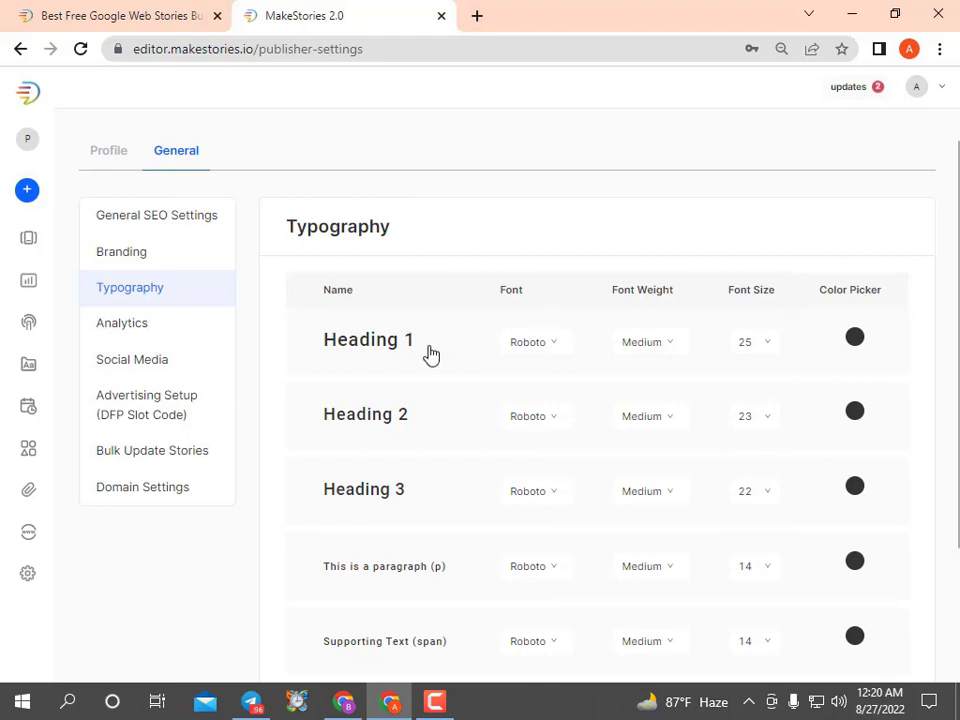
Look over the remaining typography options and open the Analytics settings
{"action": "scroll", "coordinate": [427, 355], "scroll_direction": "down", "scroll_amount": 1}
{"action": "scroll", "coordinate": [427, 355], "scroll_direction": "down", "scroll_amount": 1}
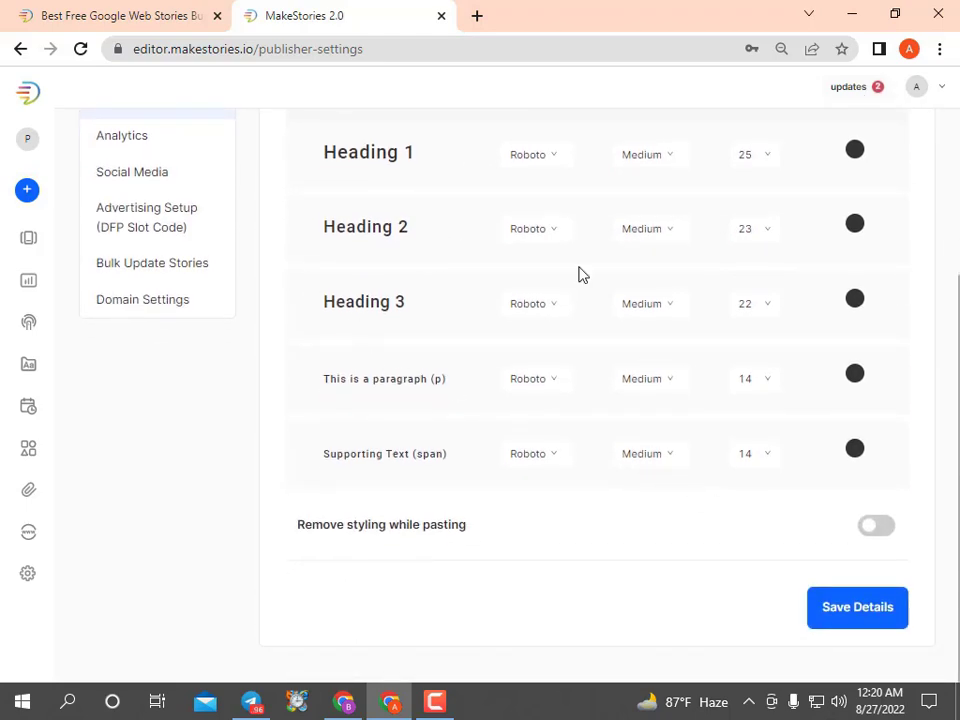
{"action": "scroll", "coordinate": [580, 273], "scroll_direction": "up", "scroll_amount": 2}
{"action": "left_click", "coordinate": [150, 332]}
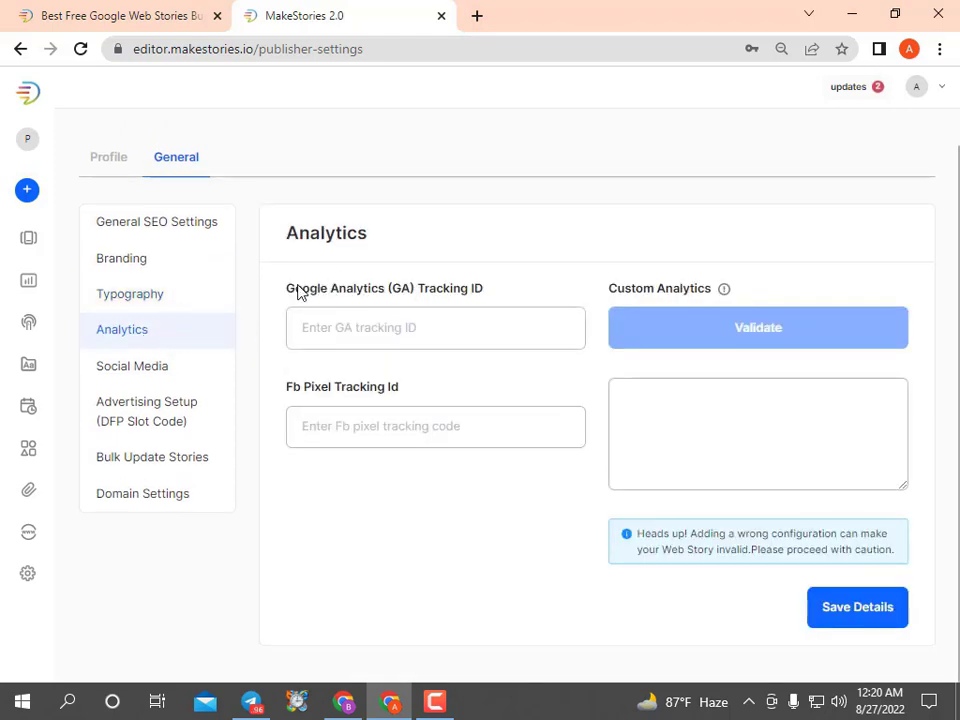
{"action": "left_click", "coordinate": [478, 16]}
{"action": "type", "text": "b"}
{"action": "key", "text": "Return"}
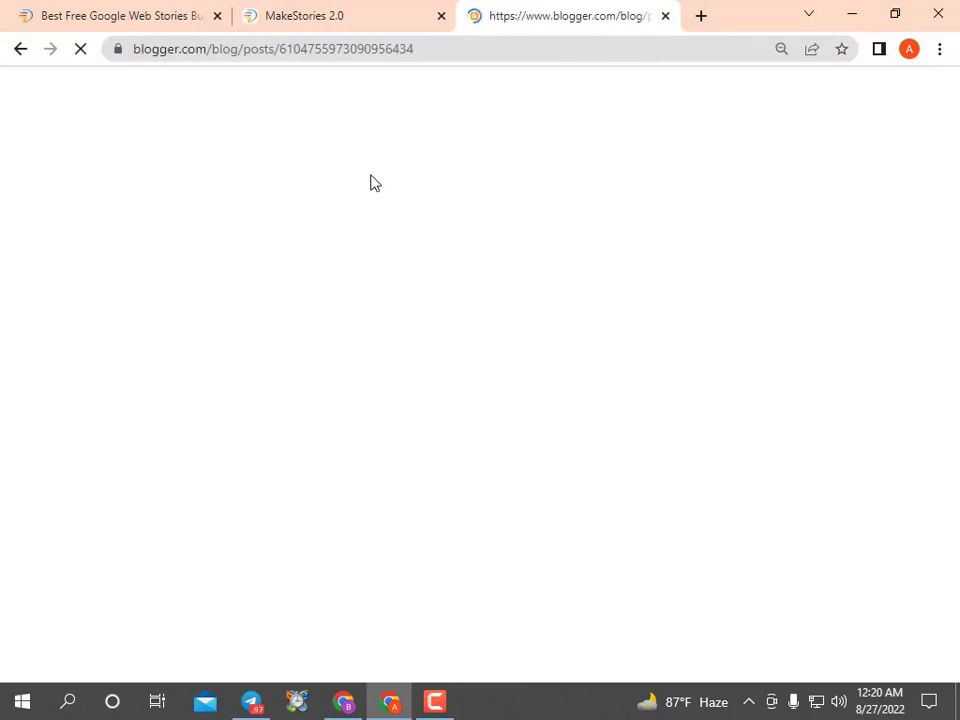
{"action": "left_click", "coordinate": [663, 17]}
Open Google Analytics in a new browser tab and go to the property's tracking code page in its admin settings
{"action": "left_click", "coordinate": [478, 16]}
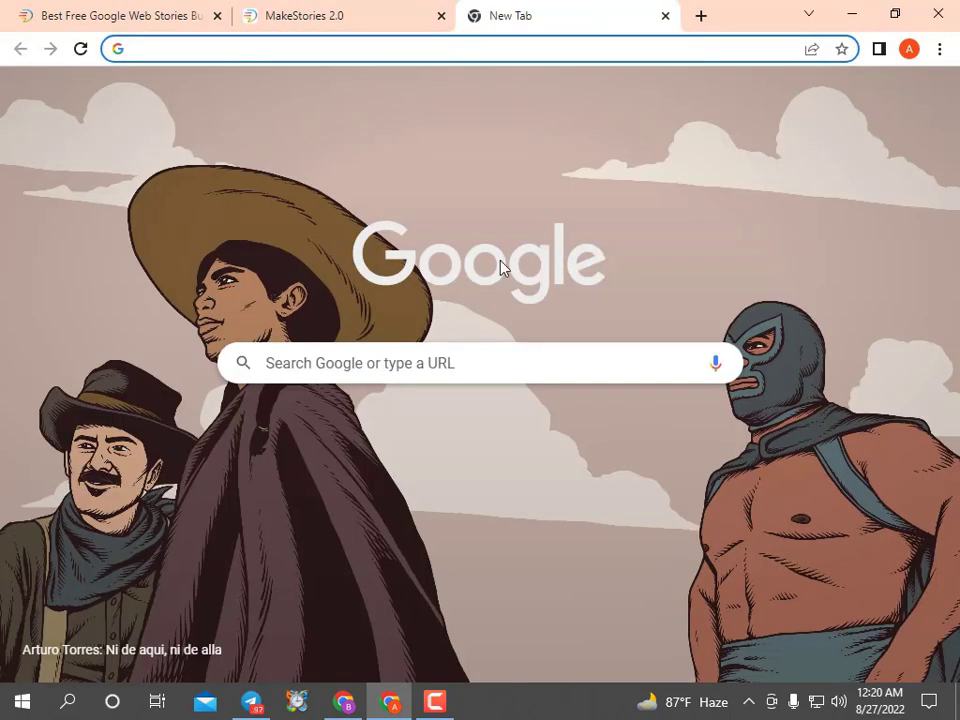
{"action": "left_click", "coordinate": [532, 439]}
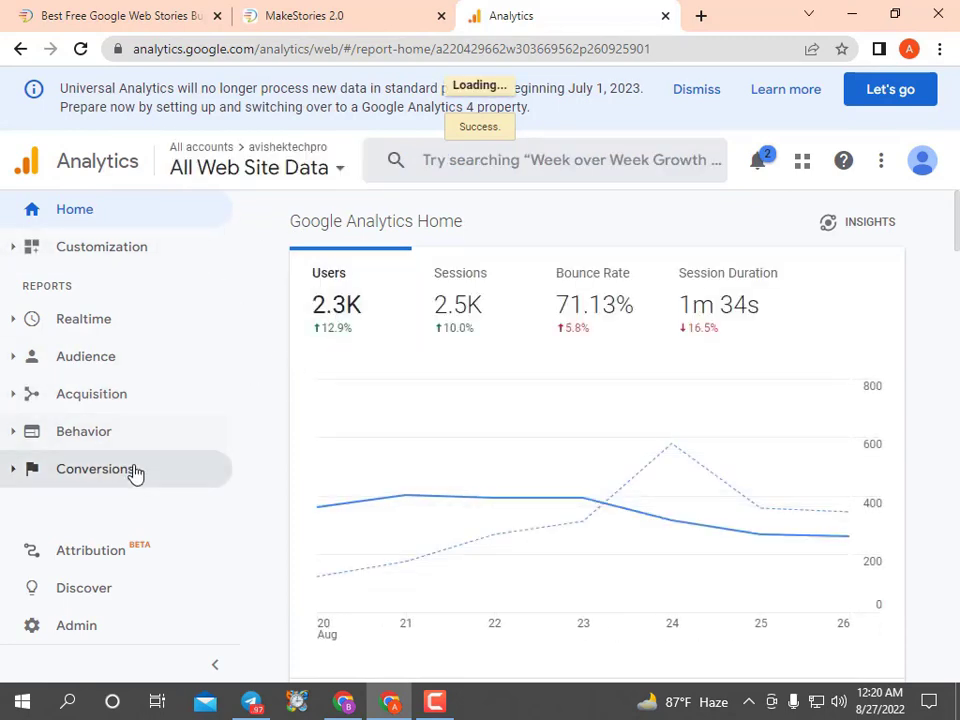
{"action": "left_click", "coordinate": [100, 627]}
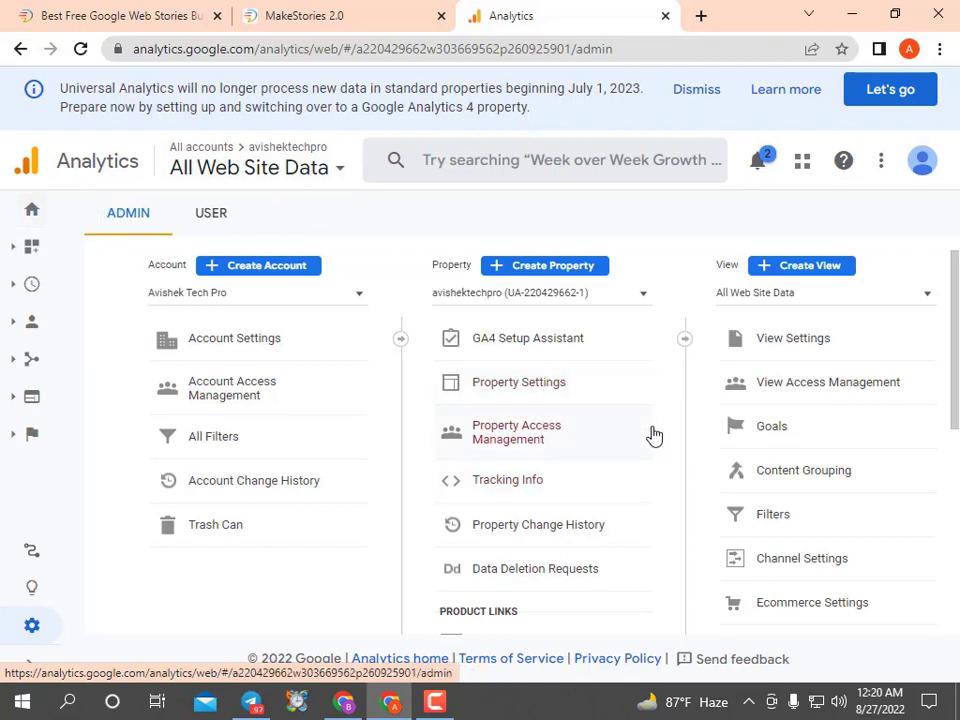
{"action": "left_click", "coordinate": [590, 489]}
{"action": "left_click", "coordinate": [548, 518]}
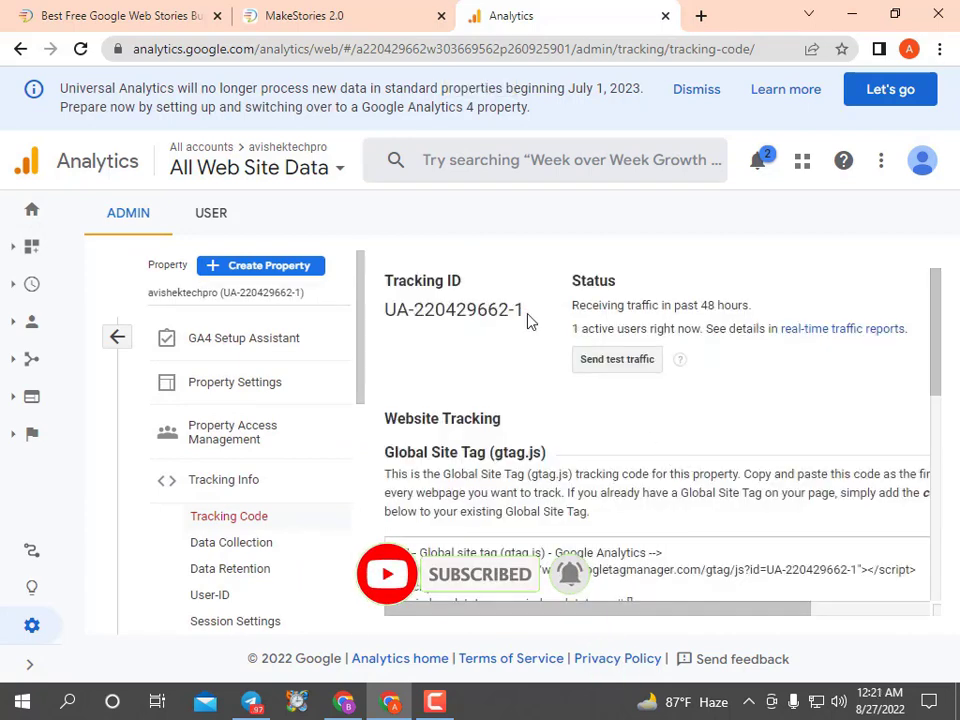
Copy the property's tracking ID, paste it as the Google Analytics (GA) Tracking ID in MakeStories and save the details
{"action": "left_click_drag", "start_coordinate": [526, 316], "coordinate": [388, 314]}
{"action": "key", "text": "ctrl+c"}
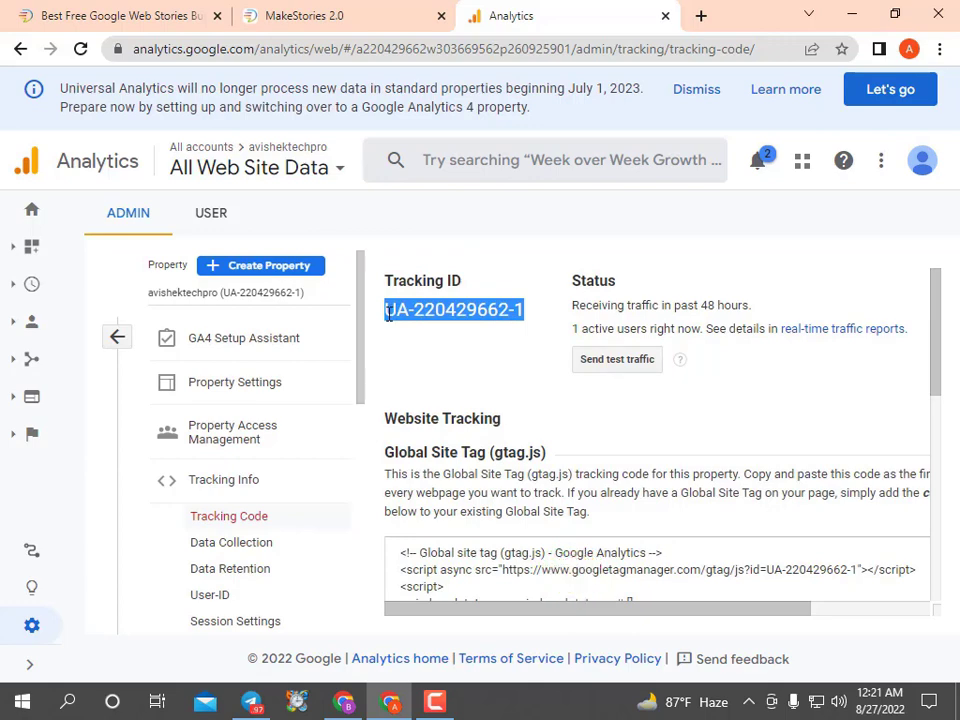
{"action": "left_click", "coordinate": [390, 24]}
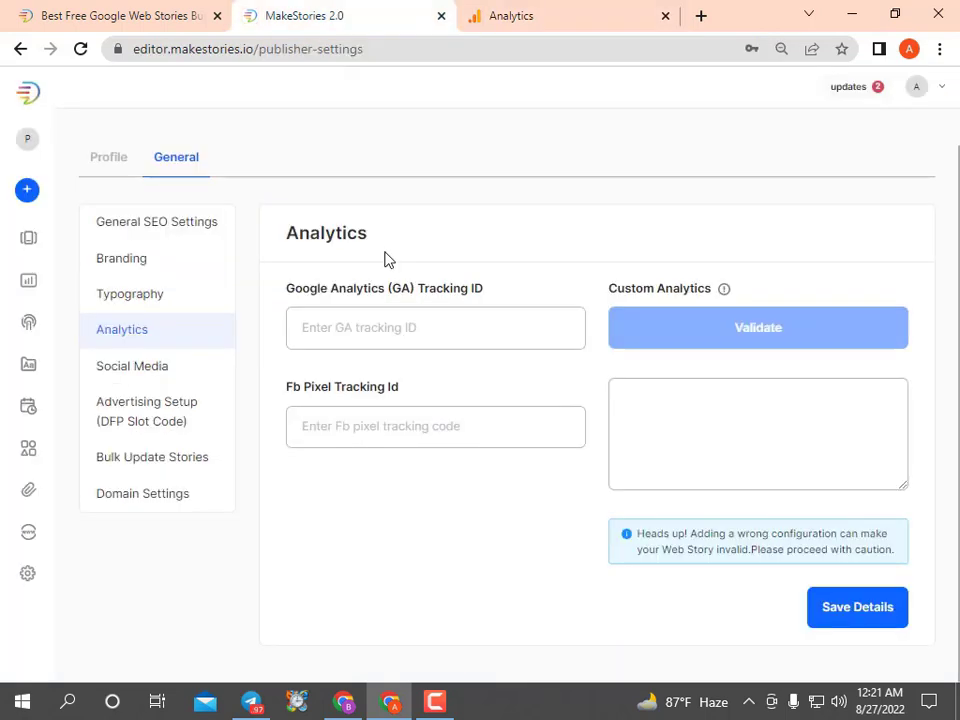
{"action": "left_click", "coordinate": [384, 329]}
{"action": "key", "text": "ctrl+v"}
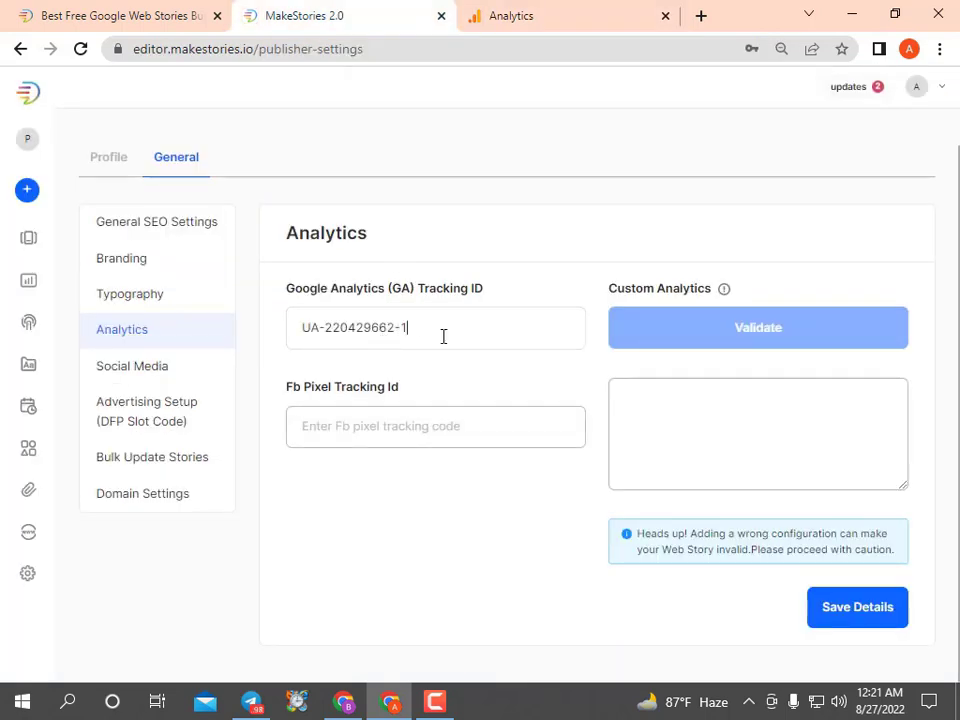
{"action": "left_click", "coordinate": [857, 613]}
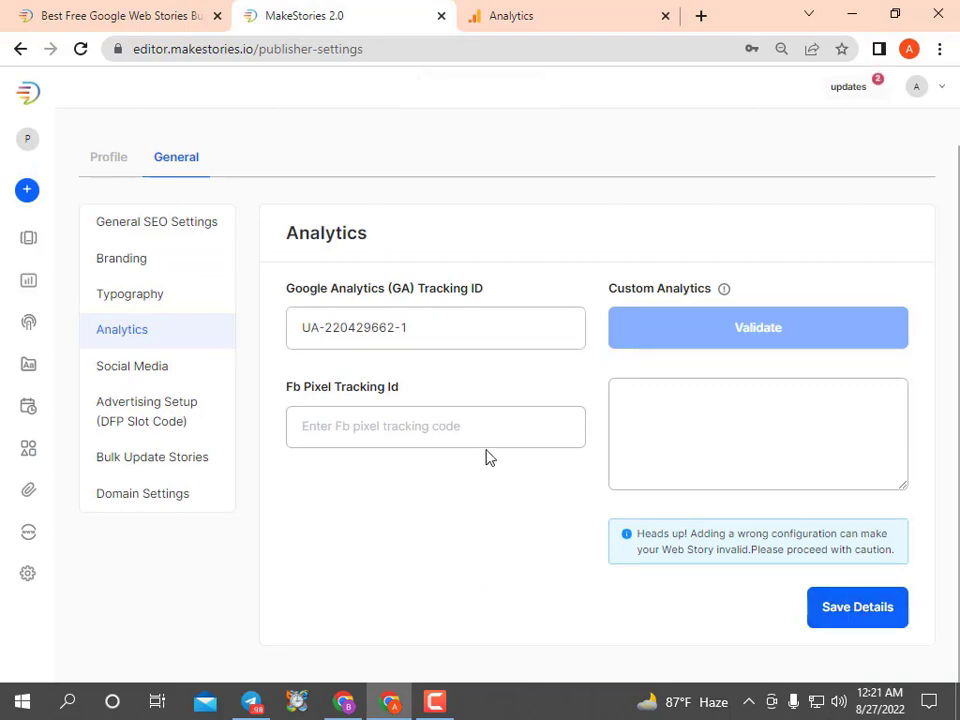
Look at the Social Media settings and set the monetization in the Advertising Setup to Google AdSense
{"action": "left_click", "coordinate": [148, 370]}
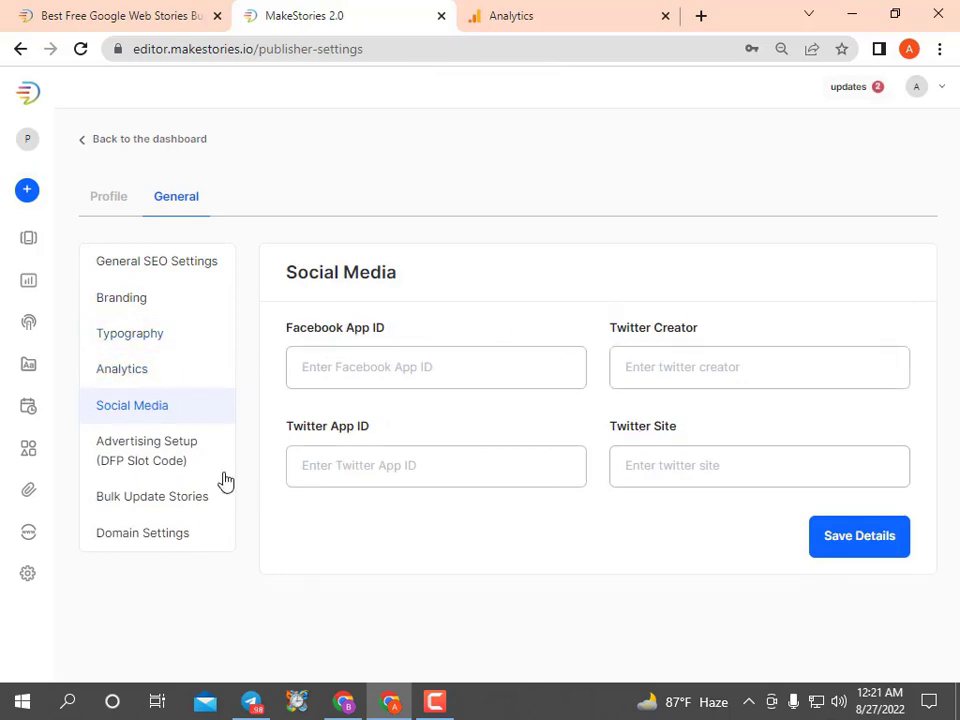
{"action": "left_click", "coordinate": [197, 461]}
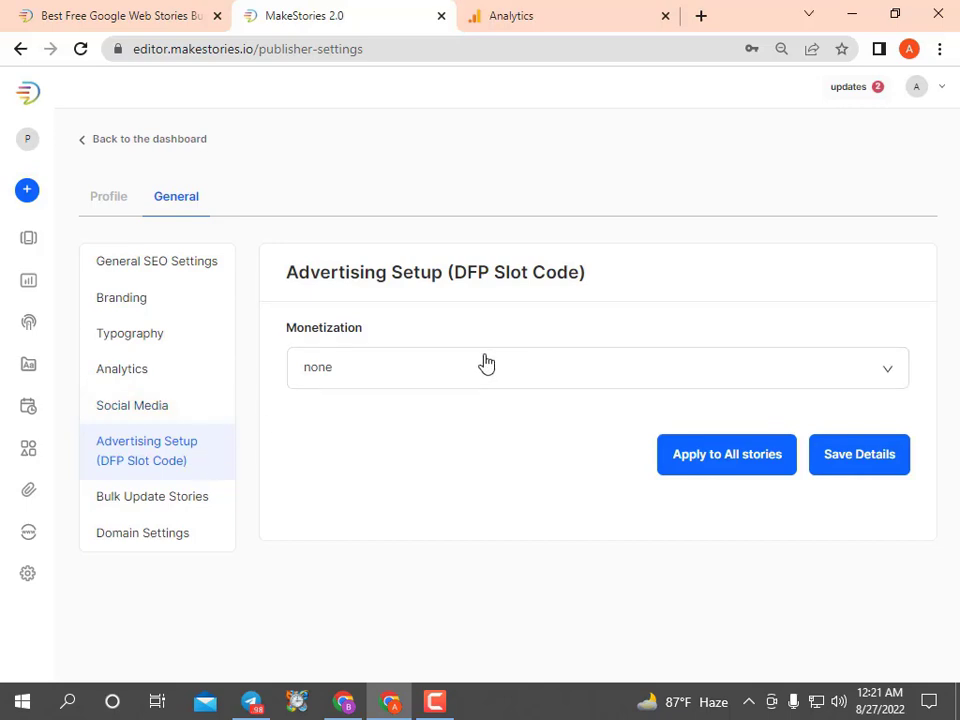
{"action": "left_click", "coordinate": [513, 364]}
{"action": "left_click", "coordinate": [410, 445]}
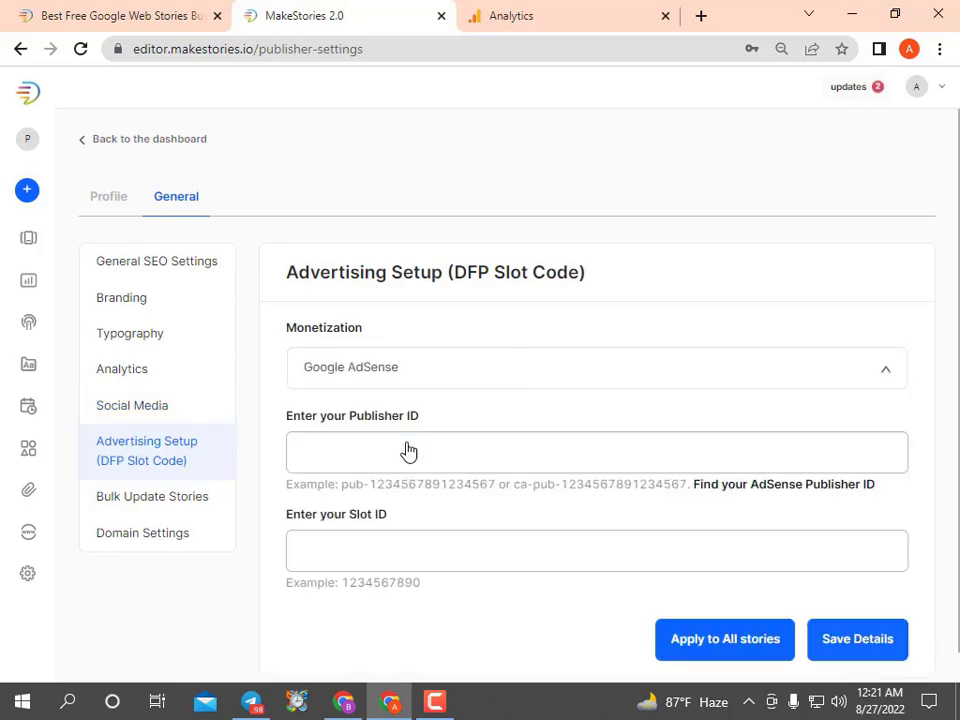
{"action": "scroll", "coordinate": [458, 377], "scroll_direction": "down", "scroll_amount": 1}
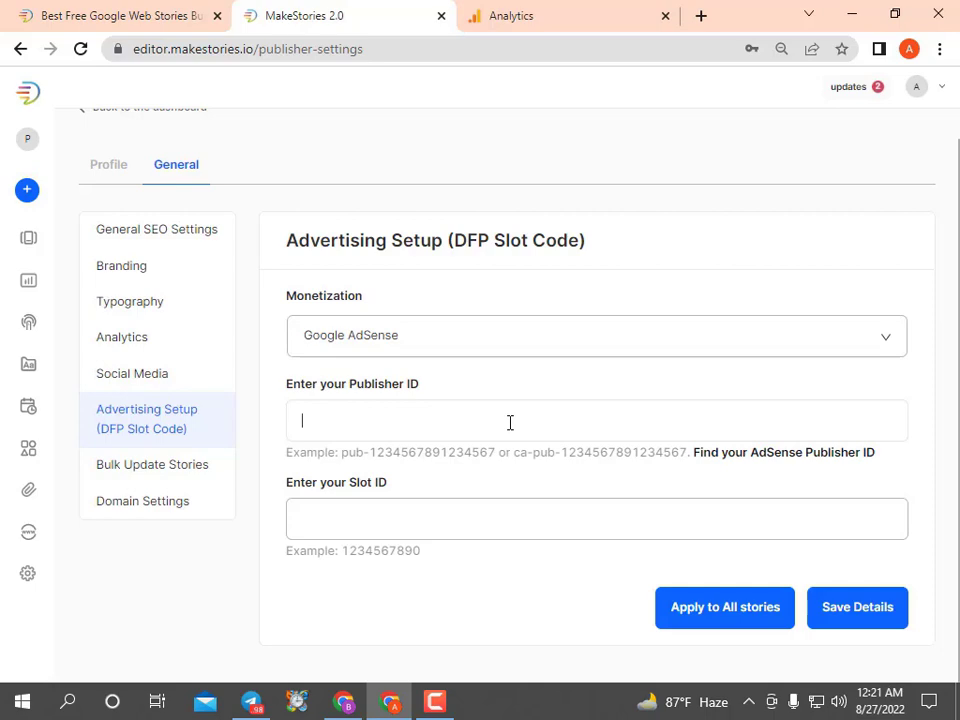
{"action": "left_click", "coordinate": [699, 16]}
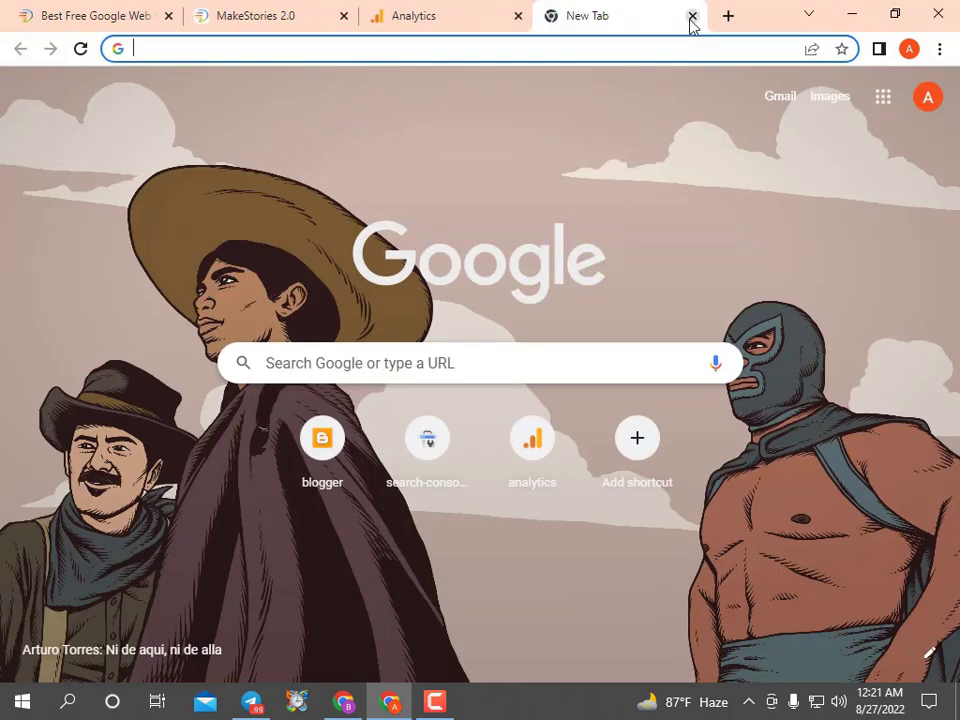
{"action": "left_click", "coordinate": [692, 16]}
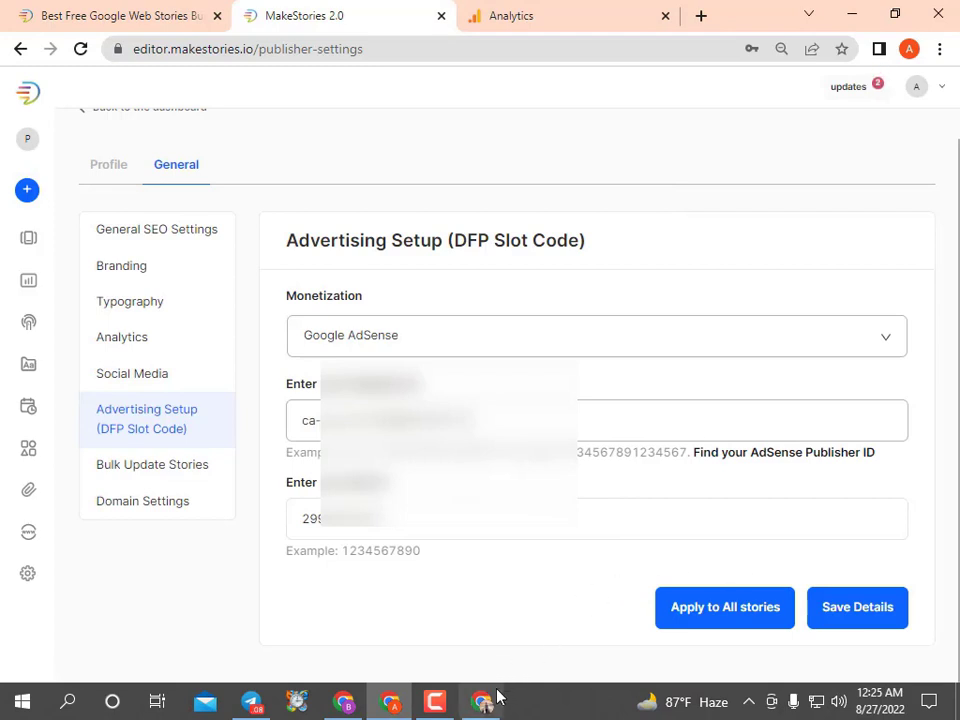
{"action": "left_click", "coordinate": [435, 702]}
{"action": "left_click", "coordinate": [778, 460]}
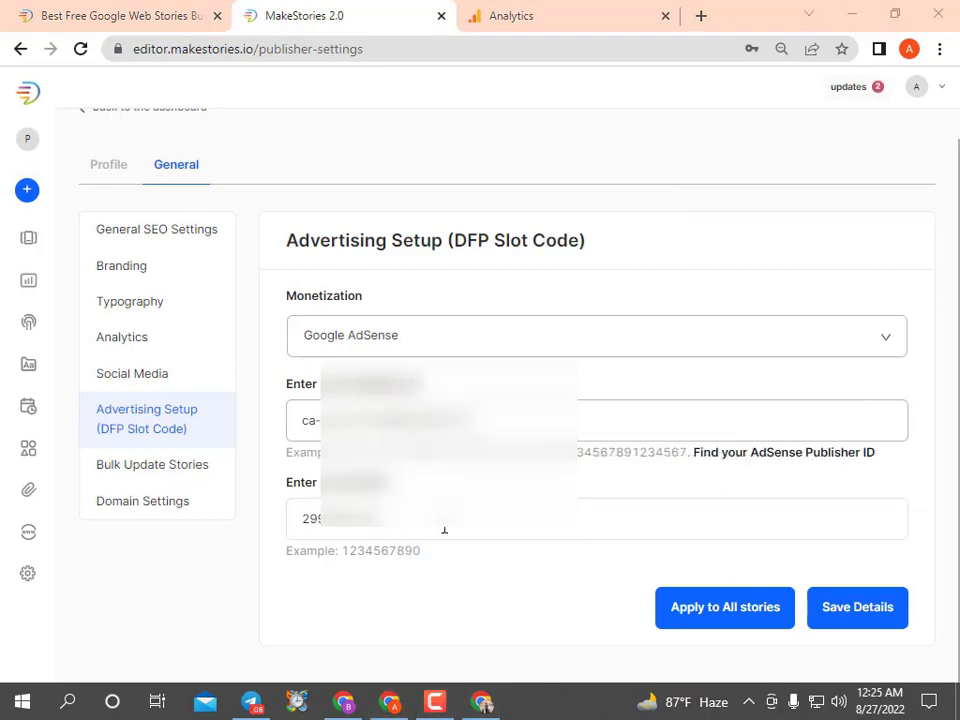
Apply the Google AdSense publisher ID and slot ID to all stories and save the advertising details
{"action": "left_click", "coordinate": [716, 619]}
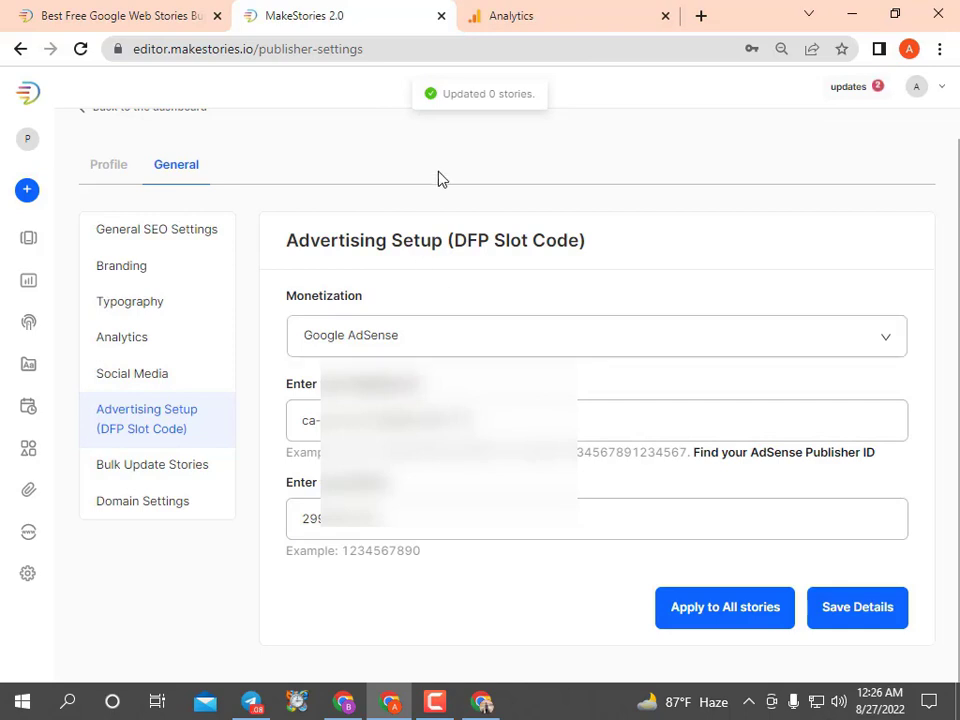
{"action": "left_click", "coordinate": [434, 702]}
{"action": "left_click", "coordinate": [786, 476]}
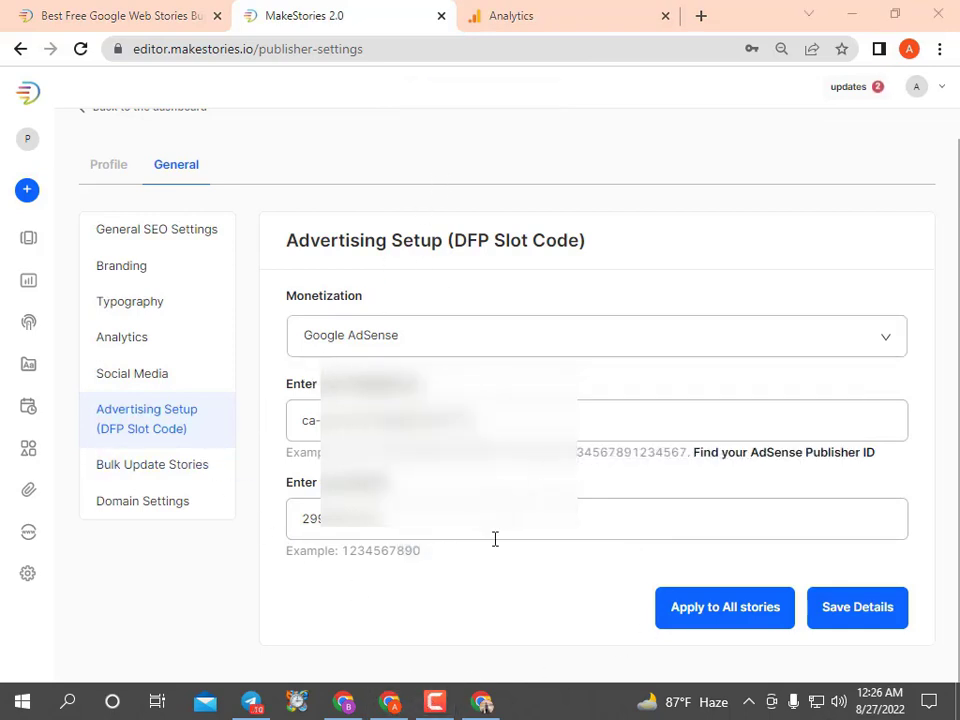
{"action": "left_click", "coordinate": [840, 606]}
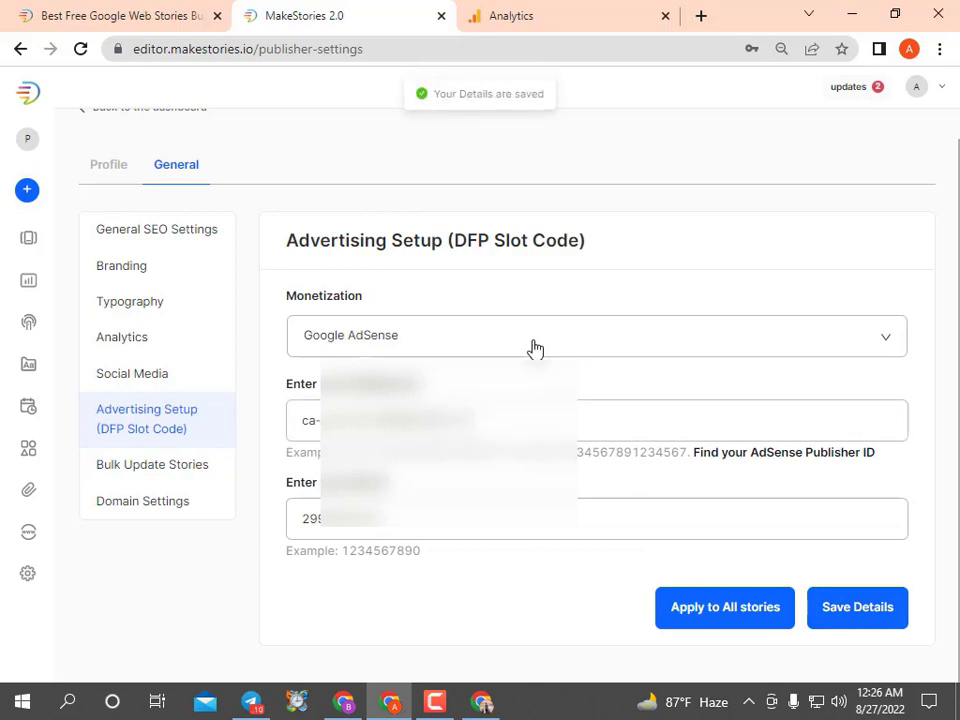
Look at Bulk Update Stories, then open the domain settings and start adding a domain to the workspace
{"action": "left_click", "coordinate": [186, 475]}
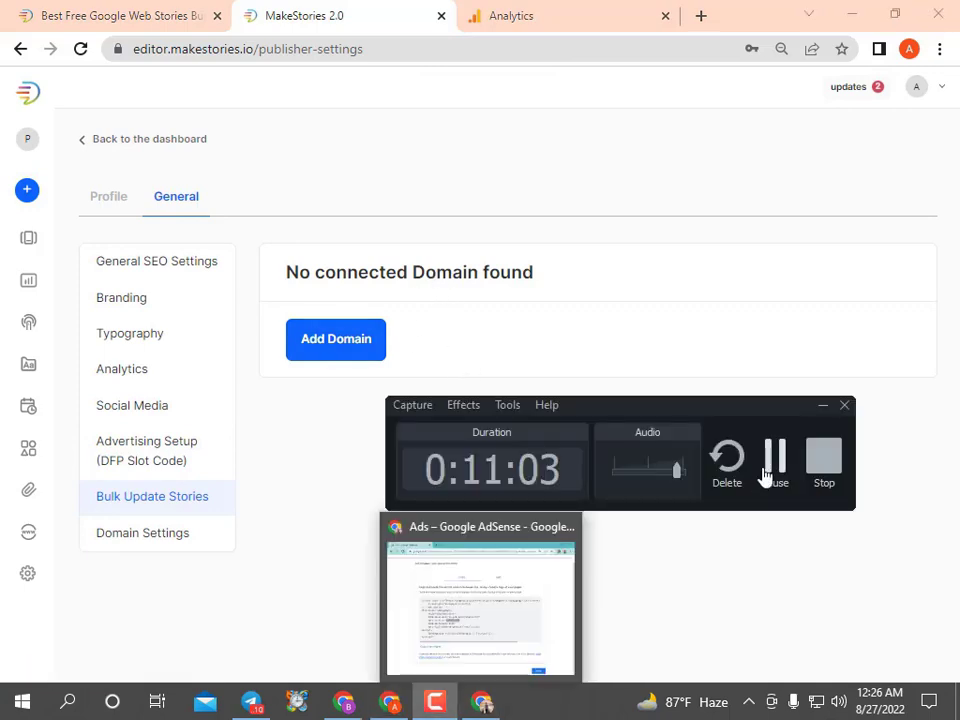
{"action": "left_click", "coordinate": [765, 476]}
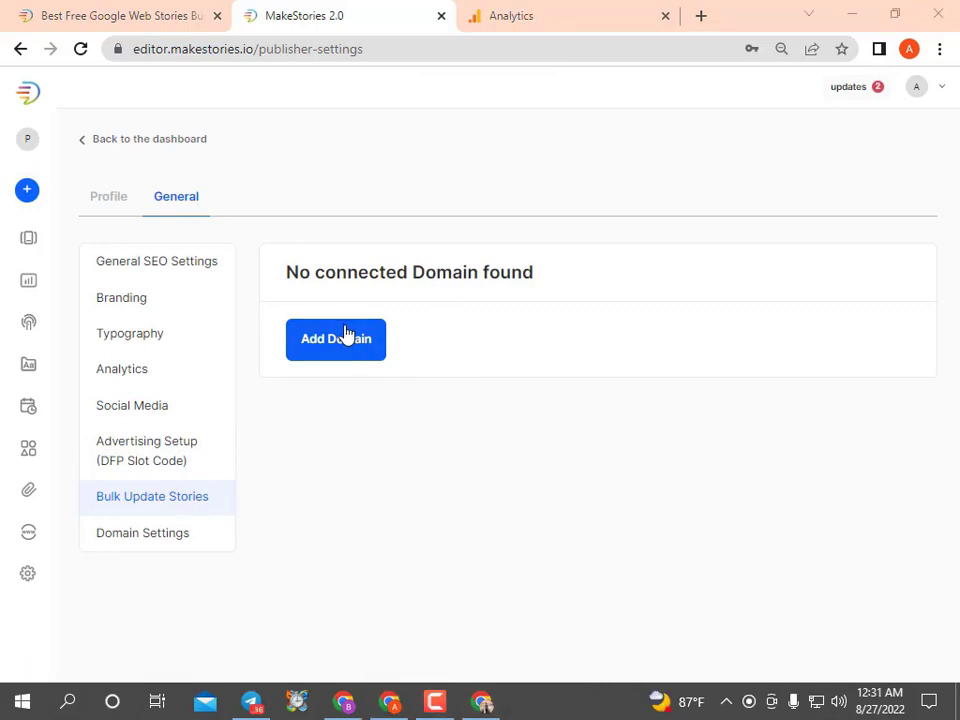
{"action": "left_click", "coordinate": [192, 542]}
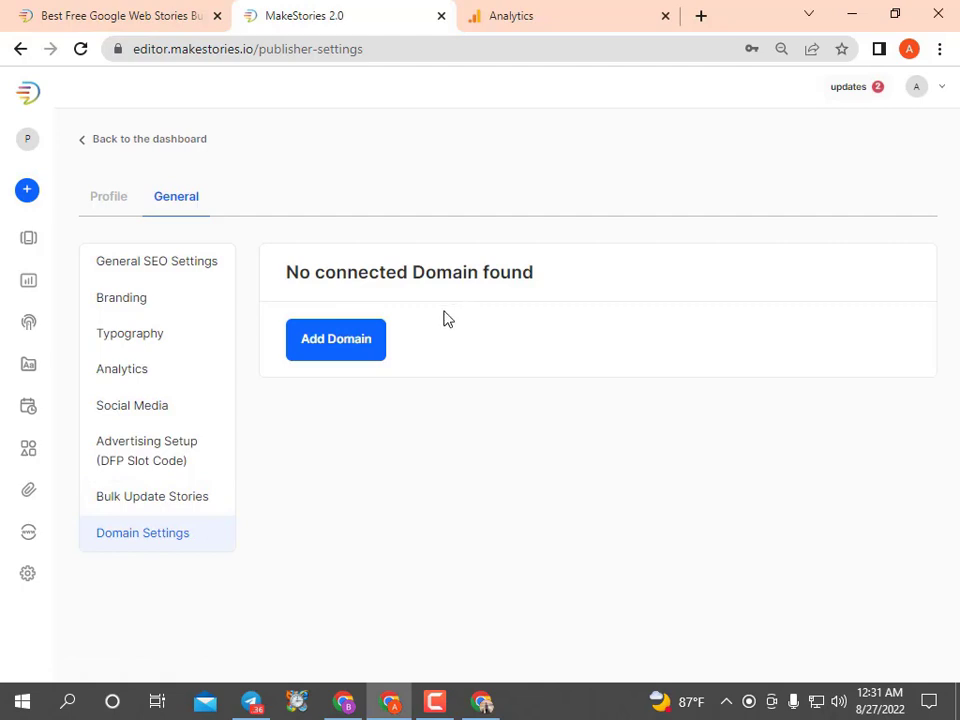
{"action": "left_click", "coordinate": [341, 349]}
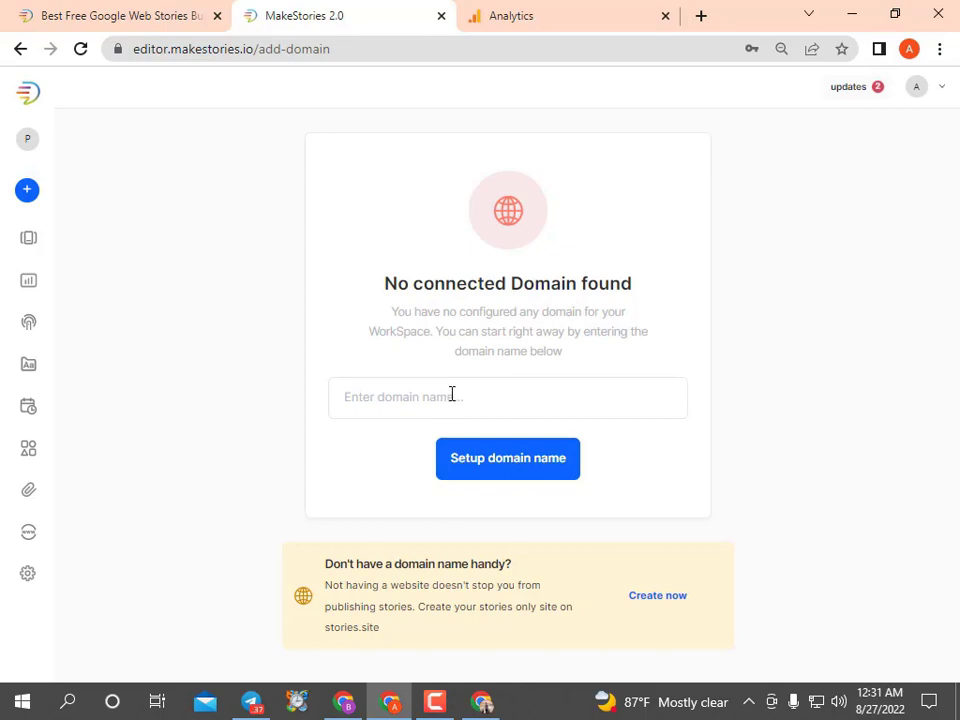
Copy the website address avishektechpro.com from a new browser tab and close that tab again
{"action": "left_click", "coordinate": [703, 17]}
{"action": "type", "text": "avishektechpro.com"}
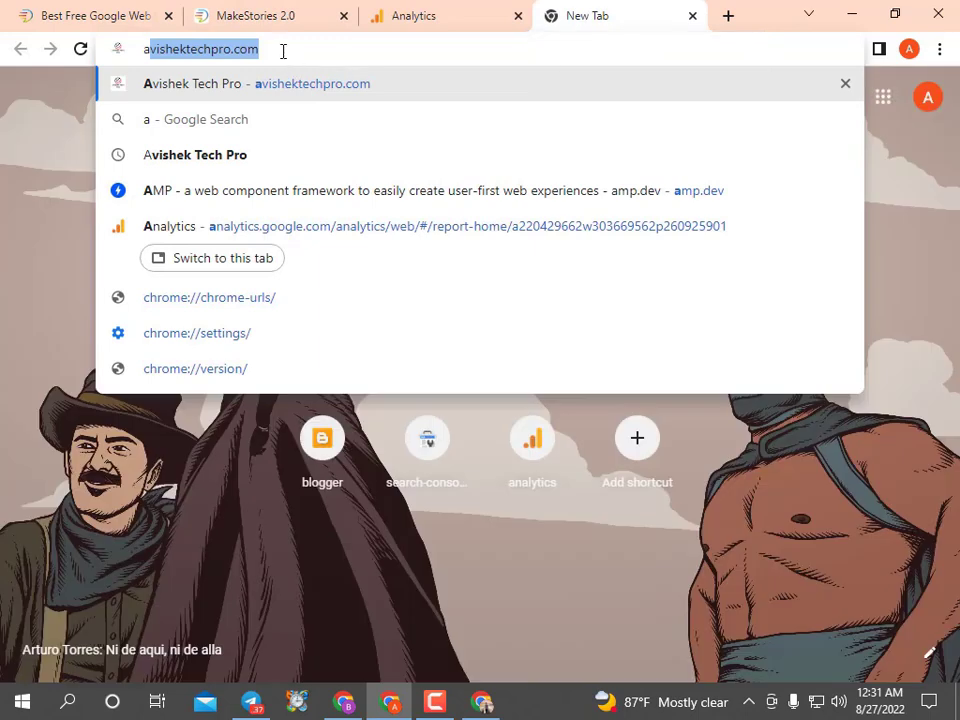
{"action": "left_click_drag", "start_coordinate": [283, 49], "coordinate": [141, 52]}
{"action": "key", "text": "ctrl+c"}
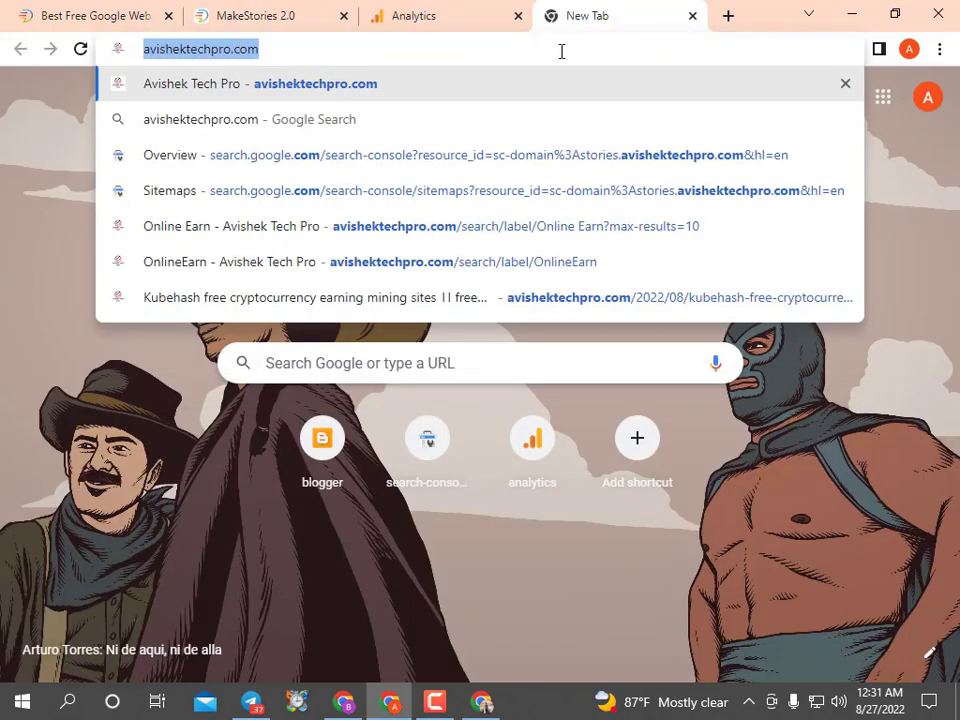
{"action": "left_click", "coordinate": [692, 16]}
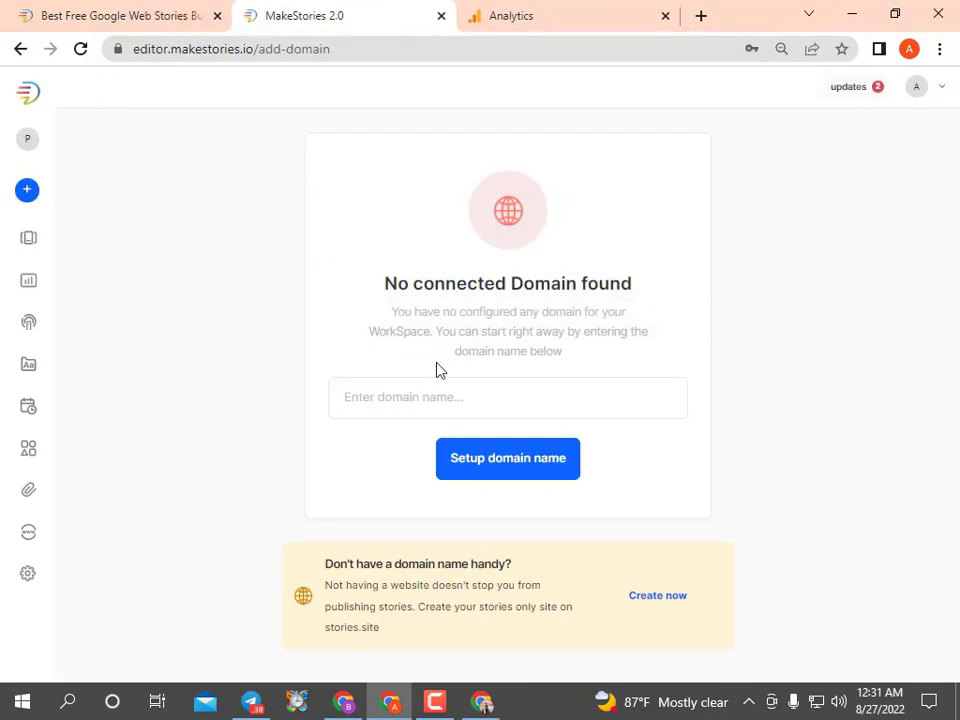
Paste the website address as the domain name, reduce it to avishektechpro.com and continue to the domain setup
{"action": "left_click", "coordinate": [436, 390]}
{"action": "key", "text": "ctrl+v"}
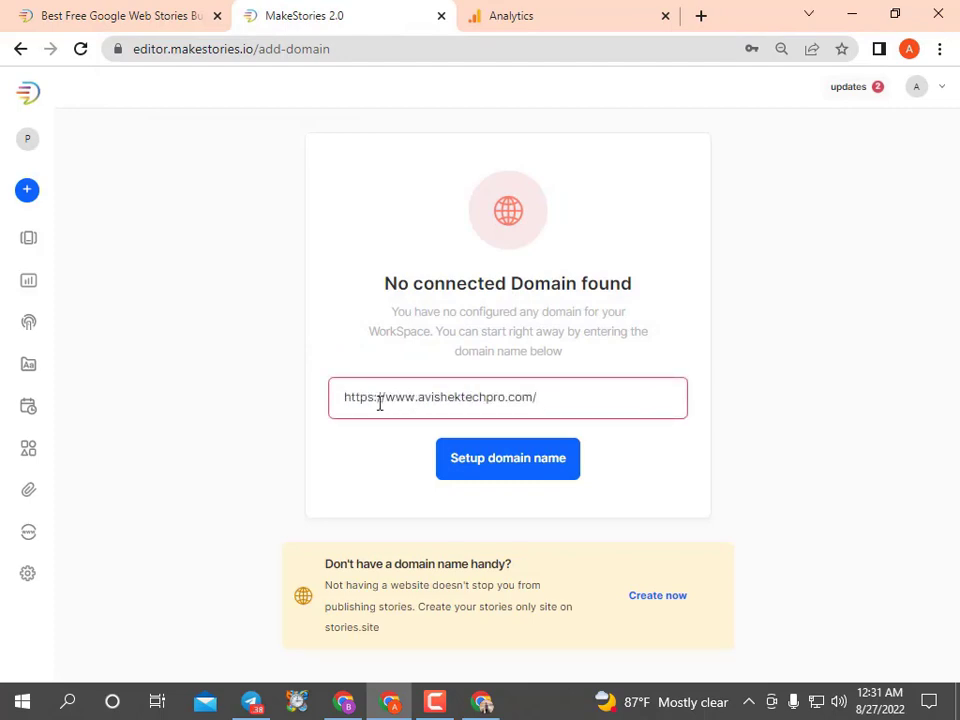
{"action": "left_click_drag", "start_coordinate": [418, 397], "coordinate": [352, 397]}
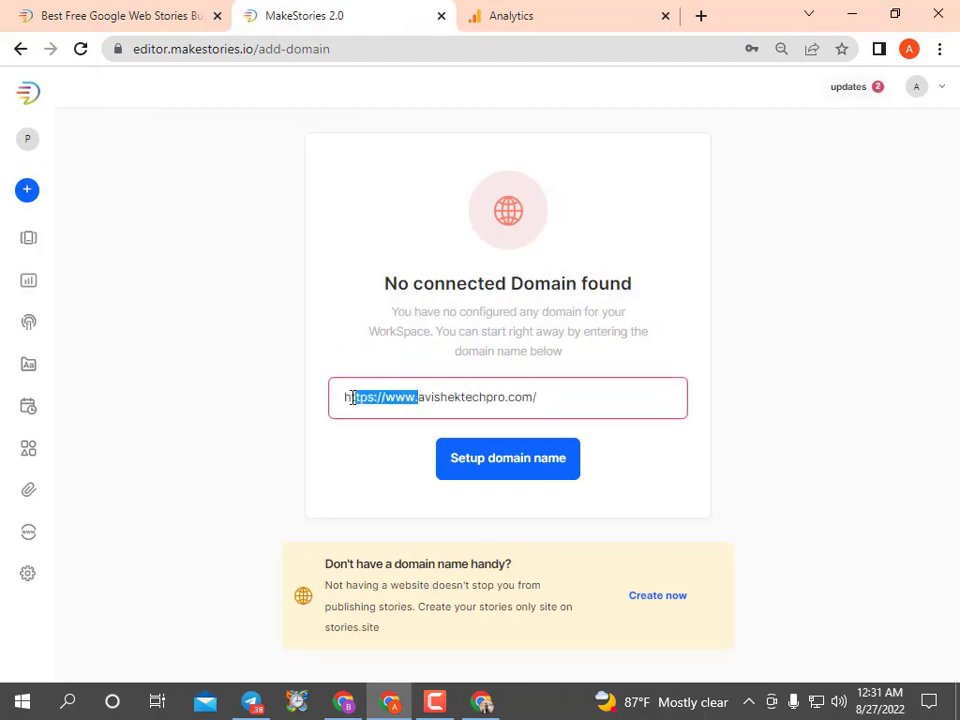
{"action": "key", "text": "BackSpace"}
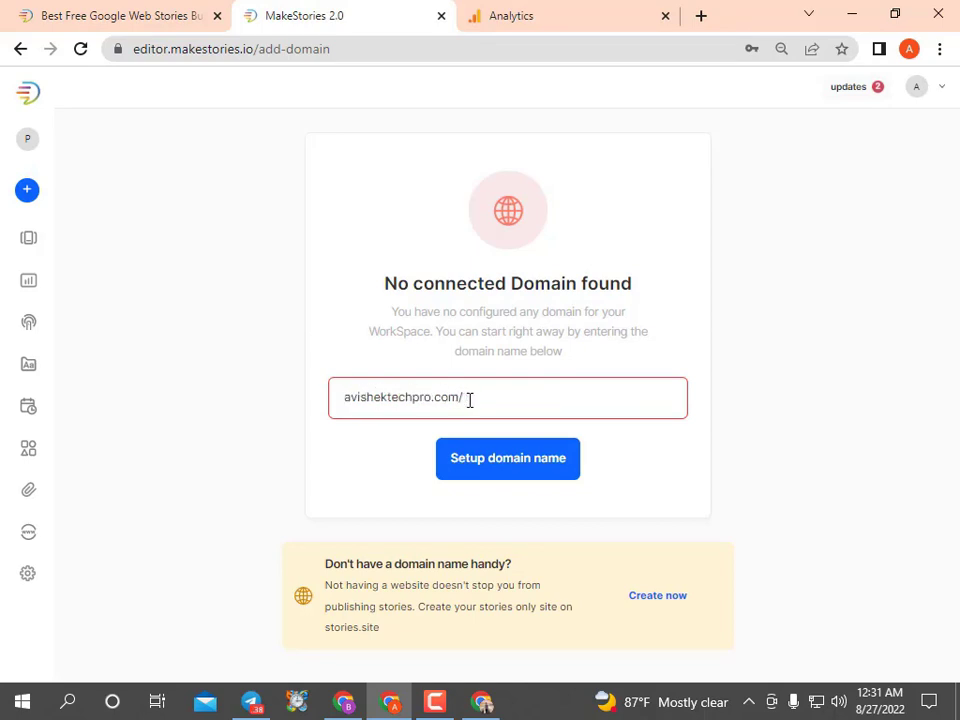
{"action": "key", "text": "BackSpace"}
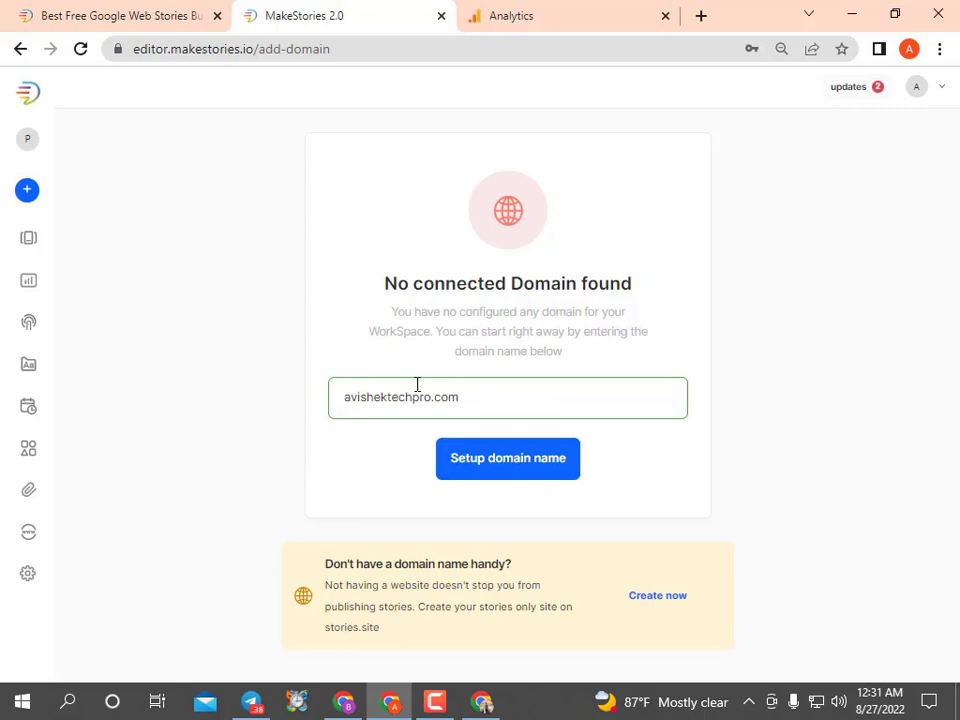
{"action": "left_click", "coordinate": [477, 463]}
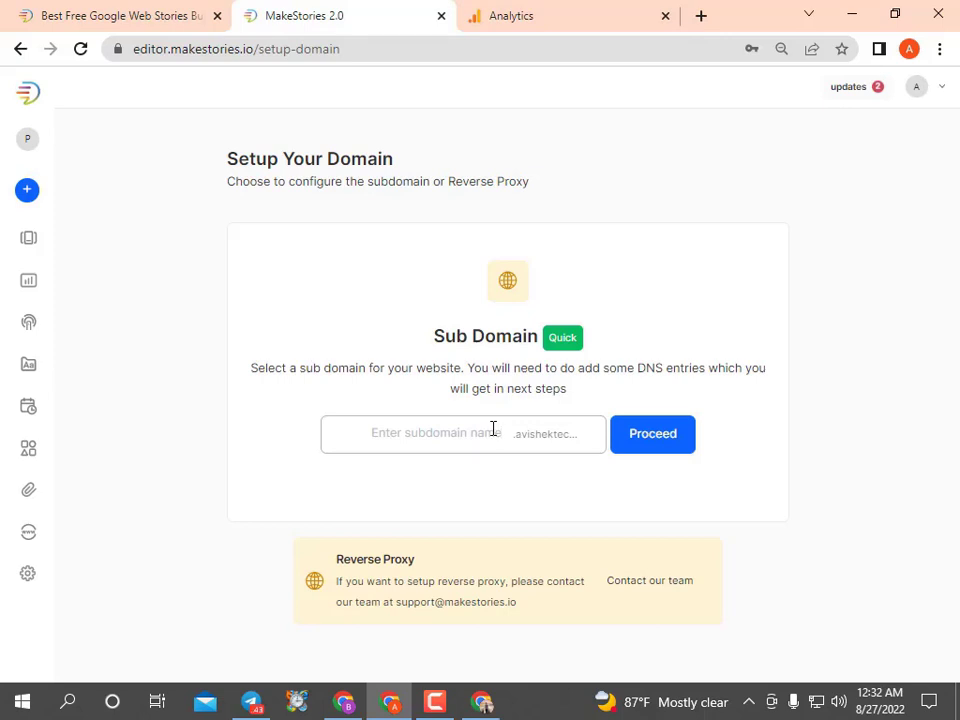
Set up the subdomain story for avishektechpro.com and proceed to its DNS entries
{"action": "type", "text": "story"}
{"action": "left_click", "coordinate": [642, 450]}
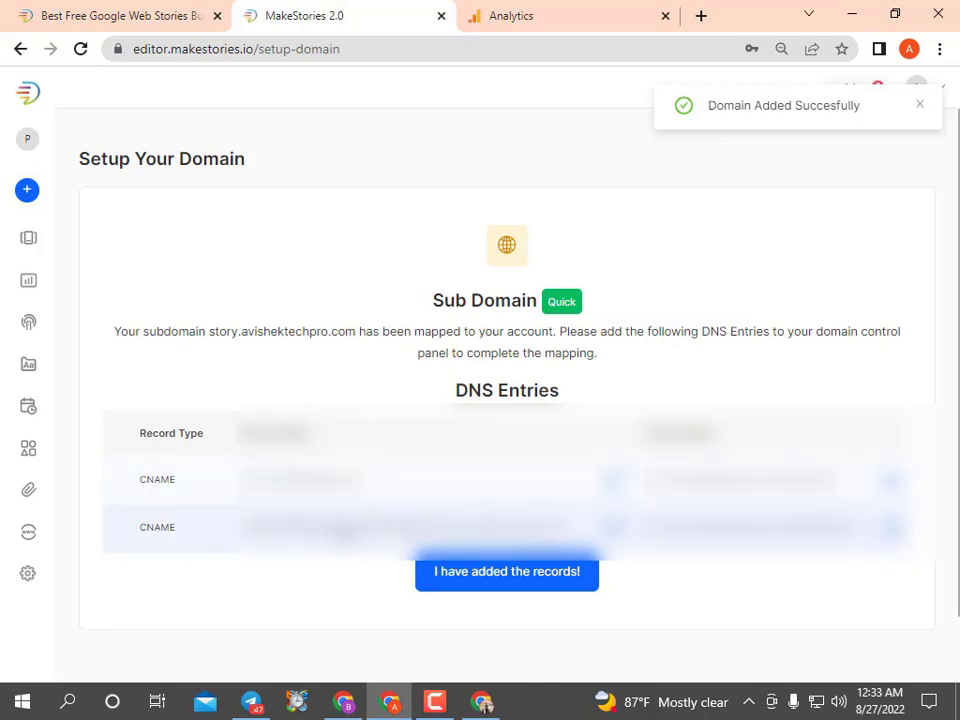
{"action": "scroll", "coordinate": [310, 526], "scroll_direction": "down", "scroll_amount": 1}
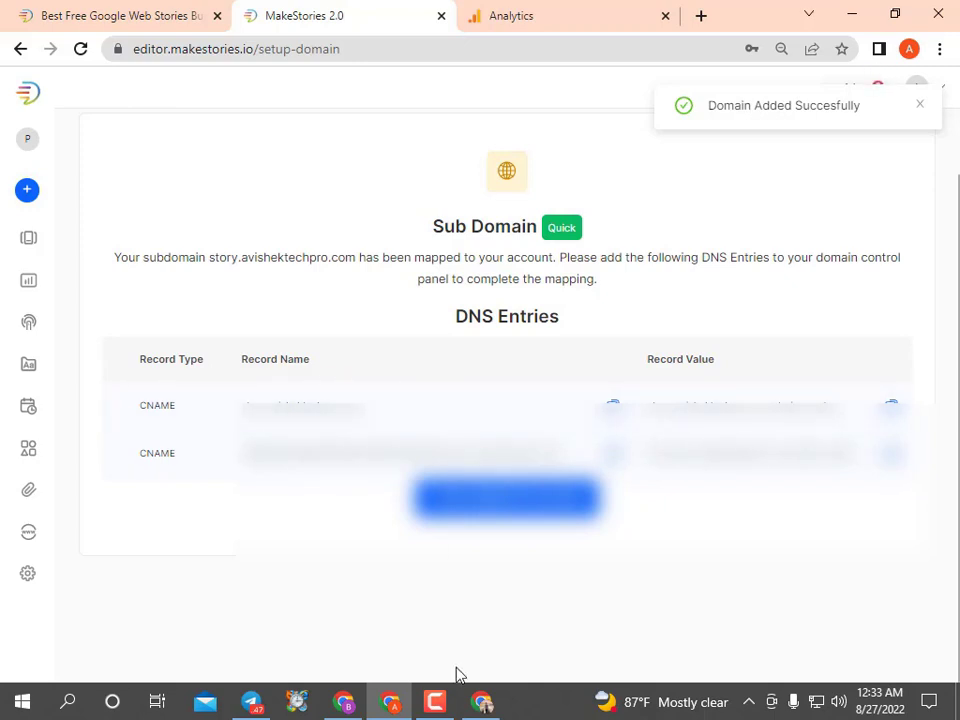
Copy the record name of the first CNAME entry and switch to the domain's DNS page in Cloudflare
{"action": "mouse_move", "coordinate": [437, 700]}
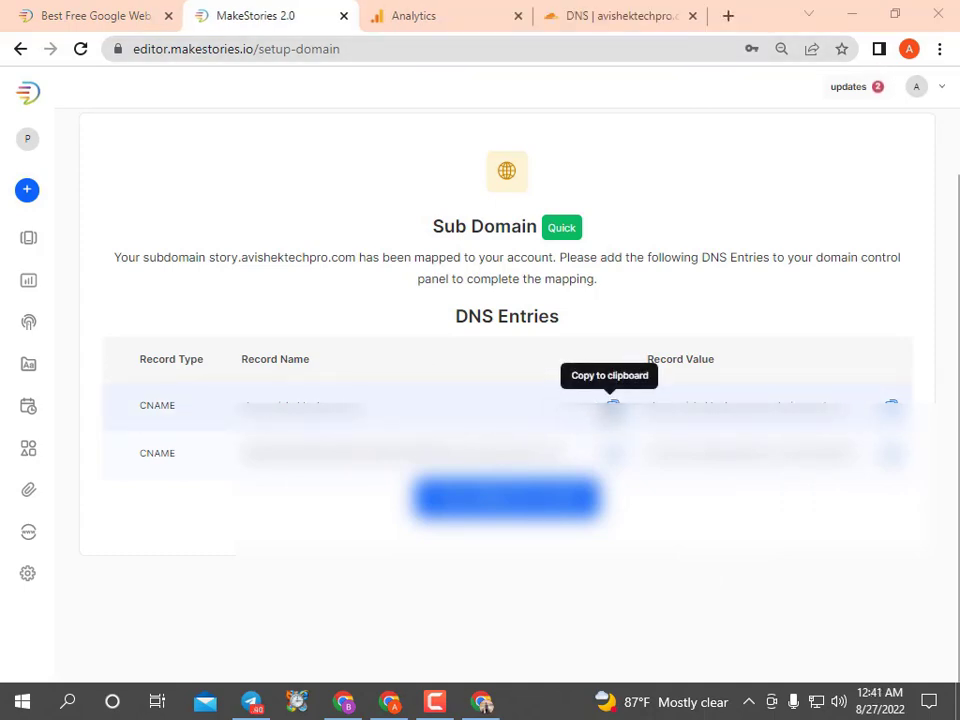
{"action": "left_click", "coordinate": [612, 405]}
{"action": "left_click", "coordinate": [617, 15]}
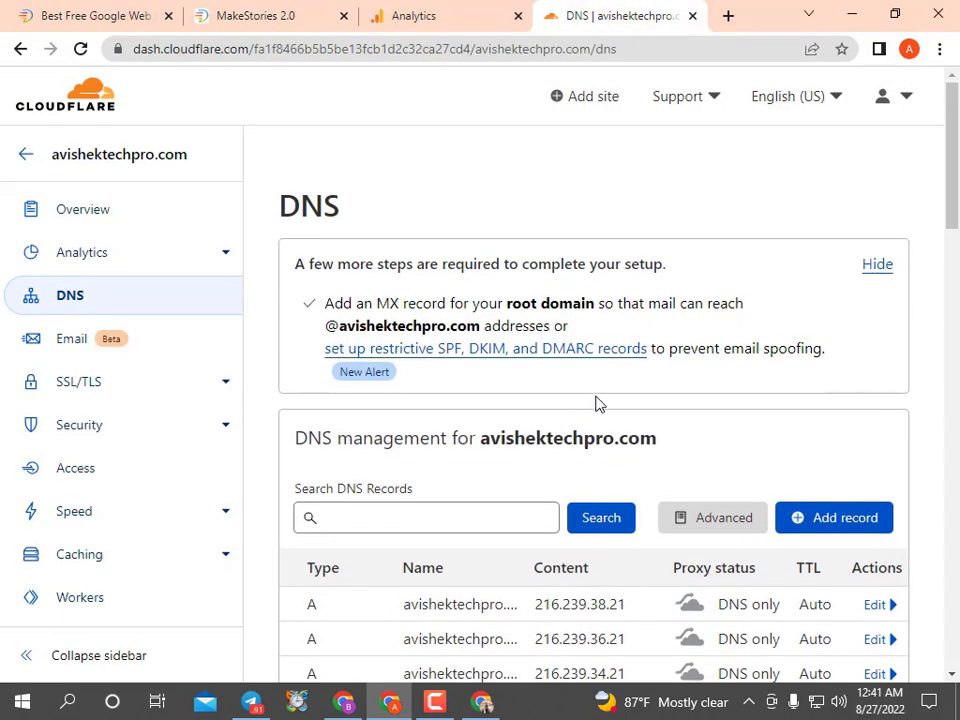
Start a new DNS record for avishektechpro.com and set its type to CNAME
{"action": "scroll", "coordinate": [596, 403], "scroll_direction": "down", "scroll_amount": 1}
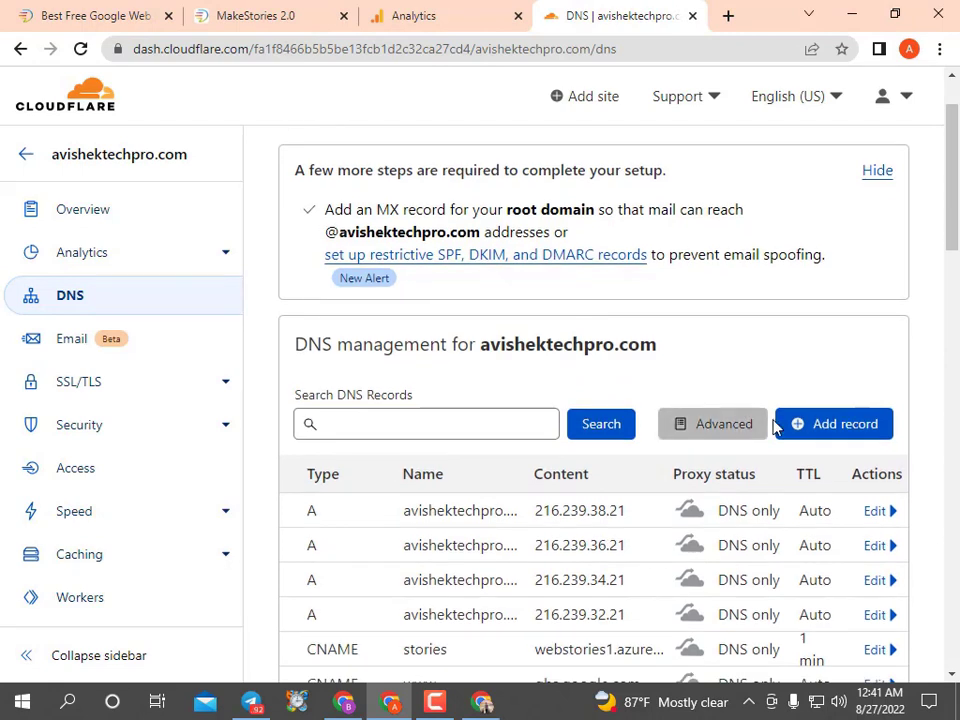
{"action": "left_click", "coordinate": [824, 426]}
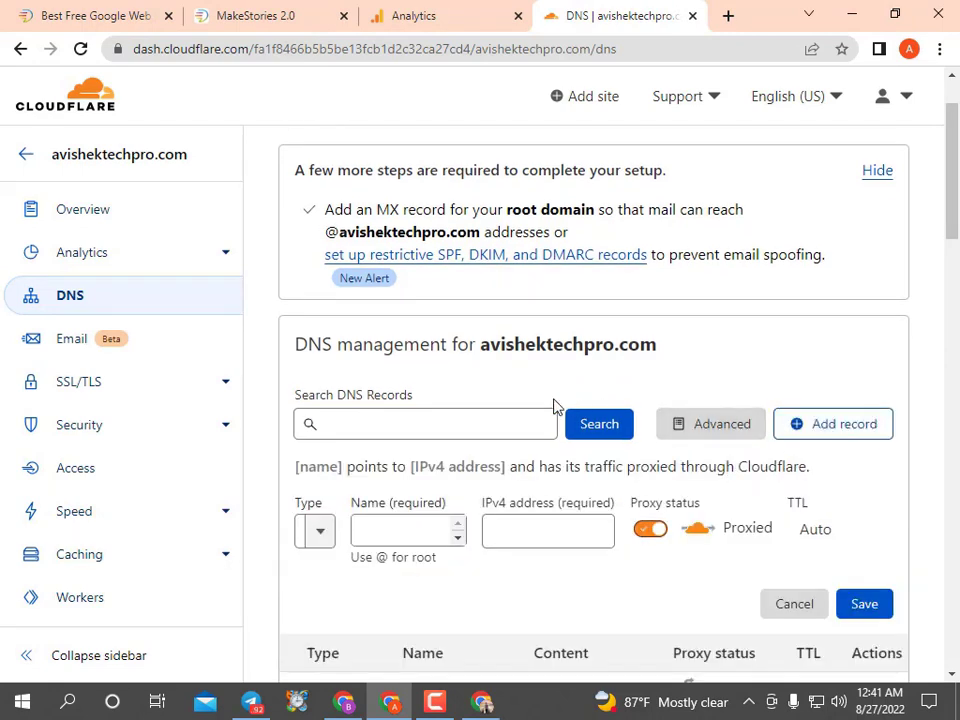
{"action": "left_click", "coordinate": [322, 536]}
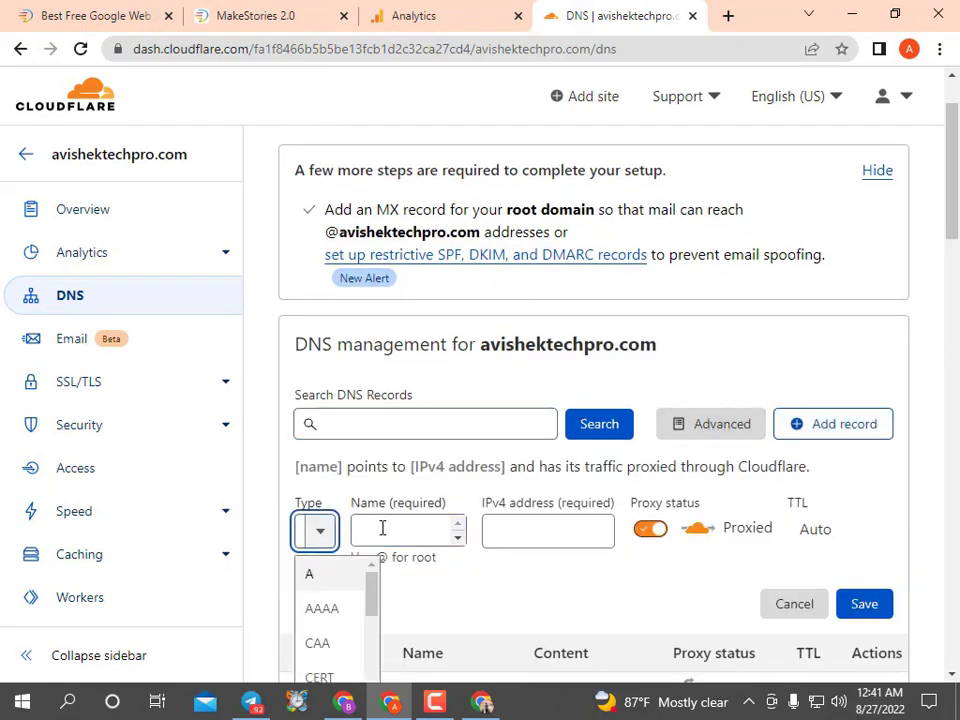
{"action": "scroll", "coordinate": [482, 589], "scroll_direction": "down", "scroll_amount": 2}
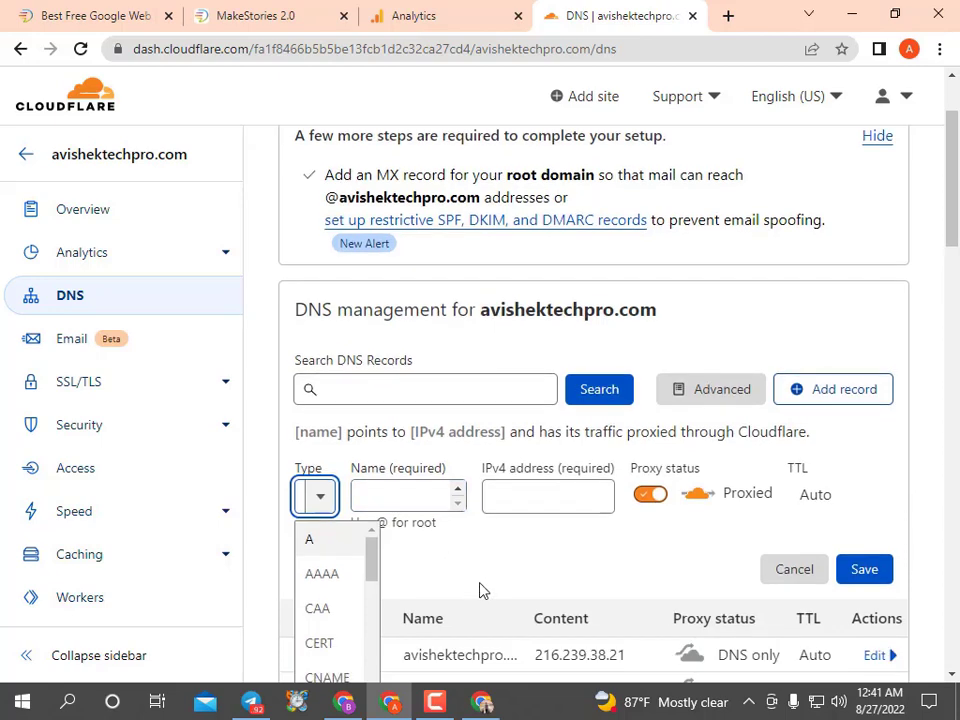
{"action": "scroll", "coordinate": [342, 490], "scroll_direction": "down", "scroll_amount": 1}
{"action": "scroll", "coordinate": [340, 490], "scroll_direction": "down", "scroll_amount": 1}
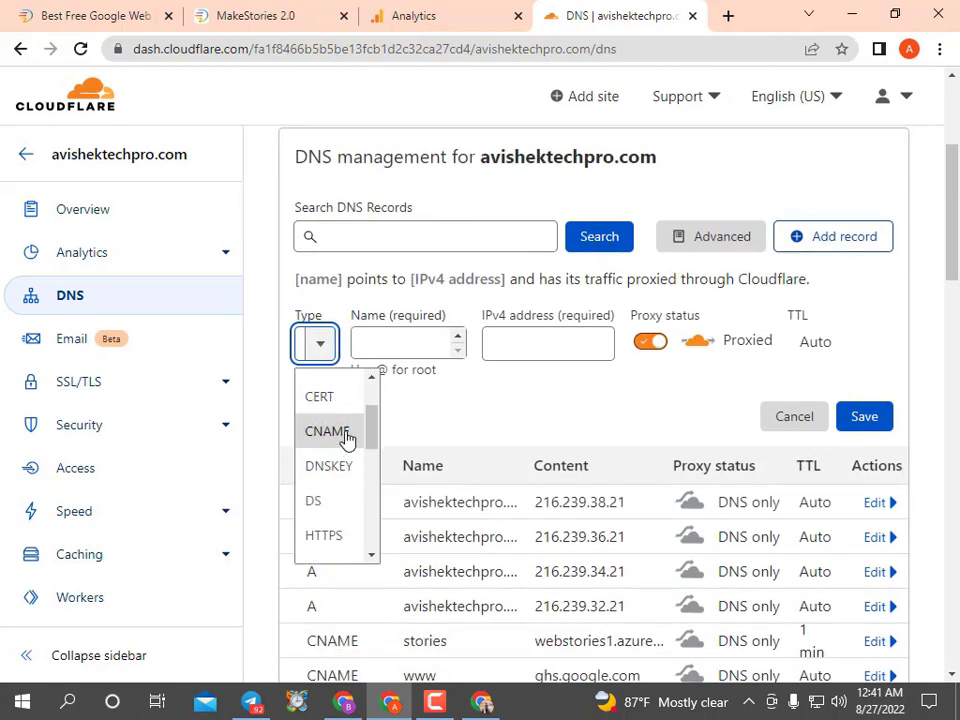
{"action": "left_click", "coordinate": [342, 436]}
{"action": "scroll", "coordinate": [519, 399], "scroll_direction": "up", "scroll_amount": 1}
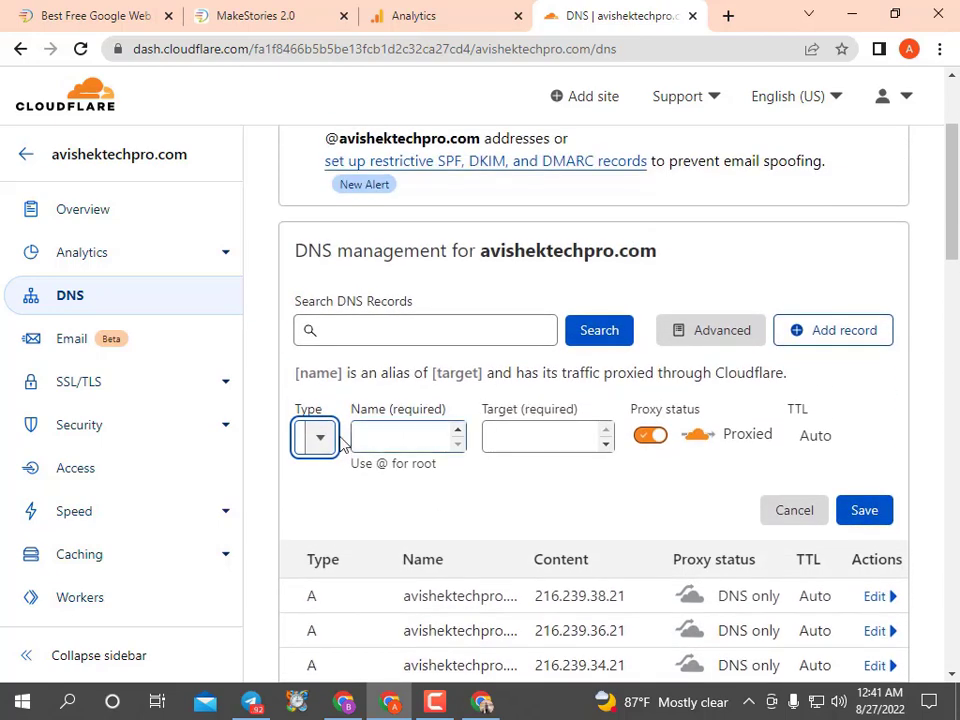
Paste story.avishektechpro.com as the name of the new DNS record and keep its type as CNAME
{"action": "left_click", "coordinate": [403, 437]}
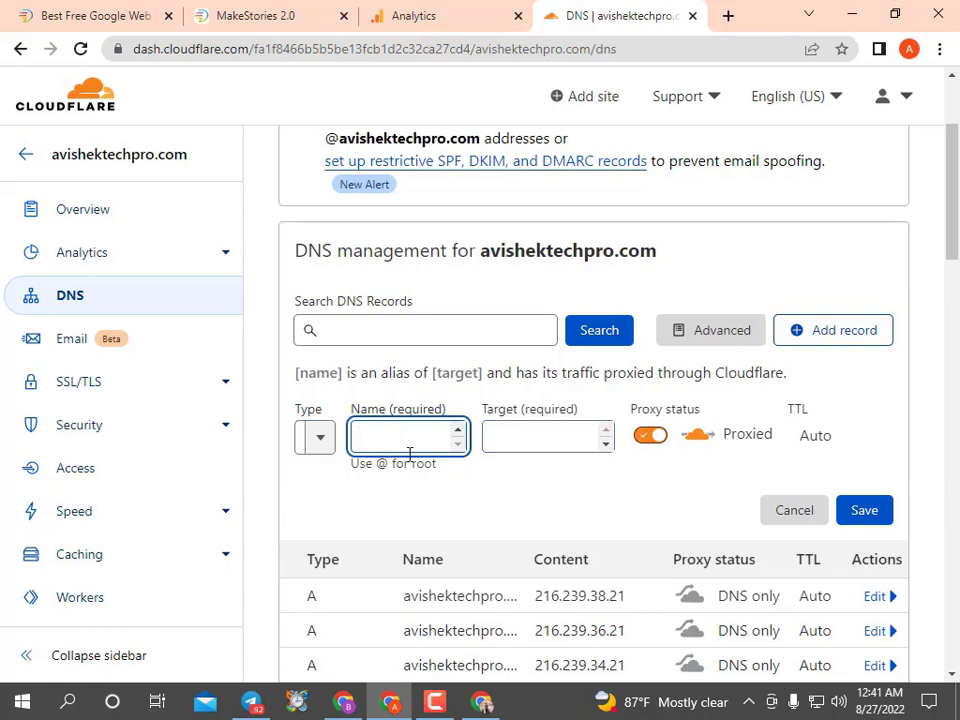
{"action": "right_click", "coordinate": [362, 437]}
{"action": "left_click", "coordinate": [406, 318]}
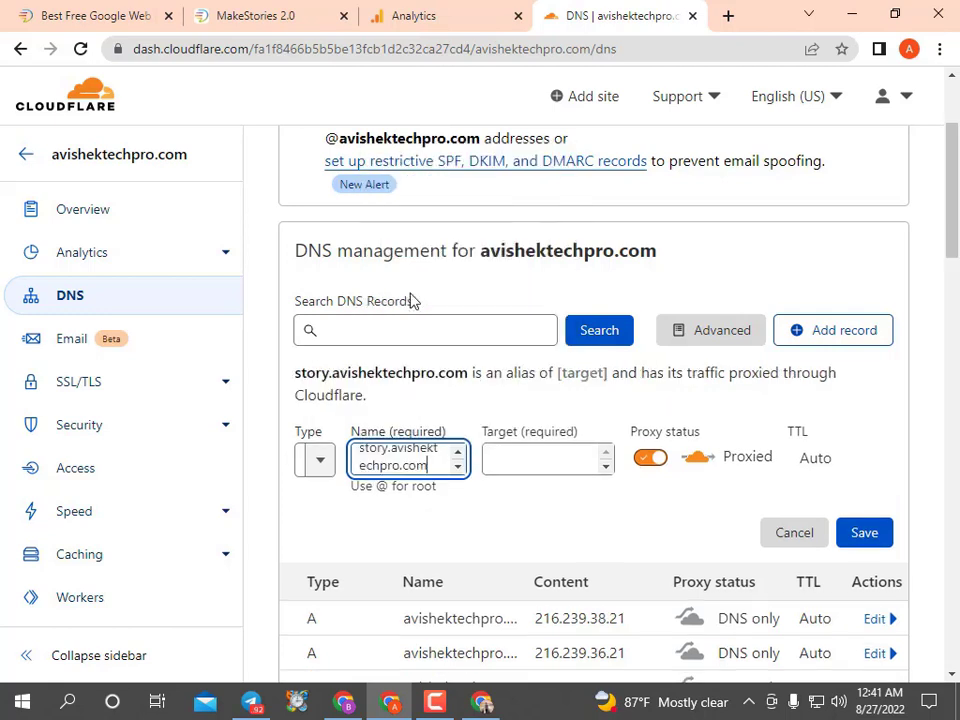
{"action": "left_click", "coordinate": [320, 462]}
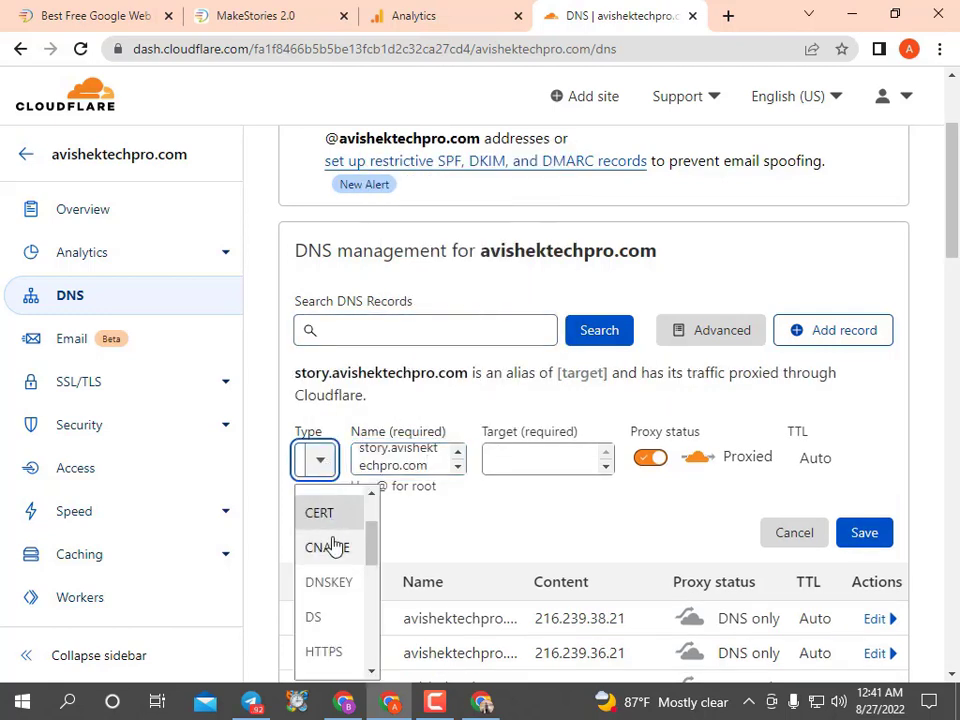
{"action": "left_click", "coordinate": [490, 520]}
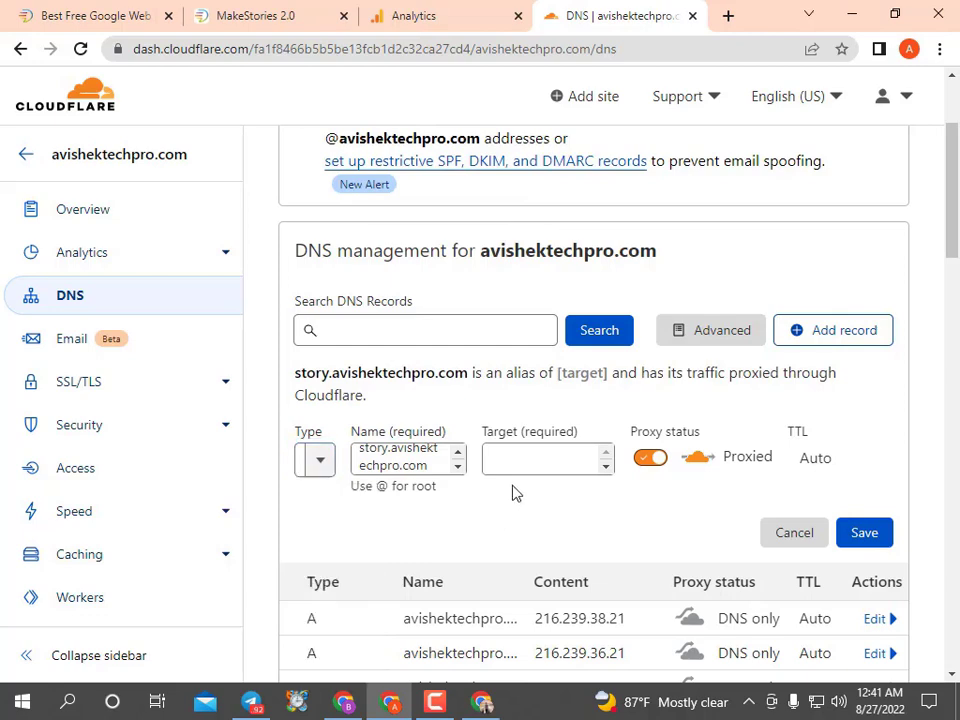
Copy the second CNAME entry's record name from MakeStories, paste it as the new record's target in Cloudflare, and save the record
{"action": "left_click", "coordinate": [525, 459]}
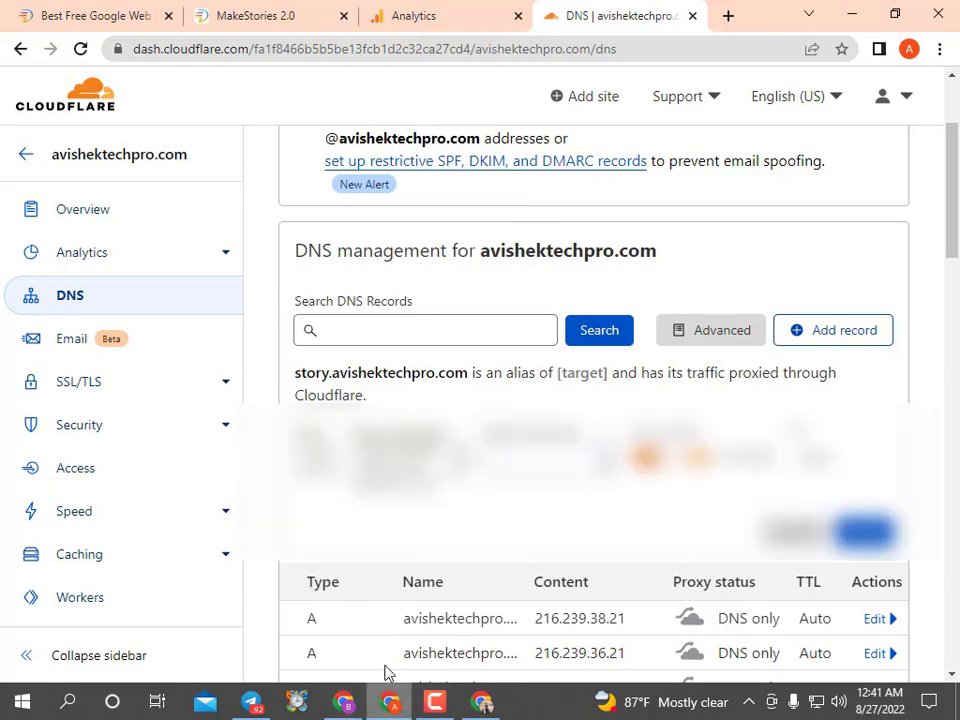
{"action": "left_click", "coordinate": [192, 14]}
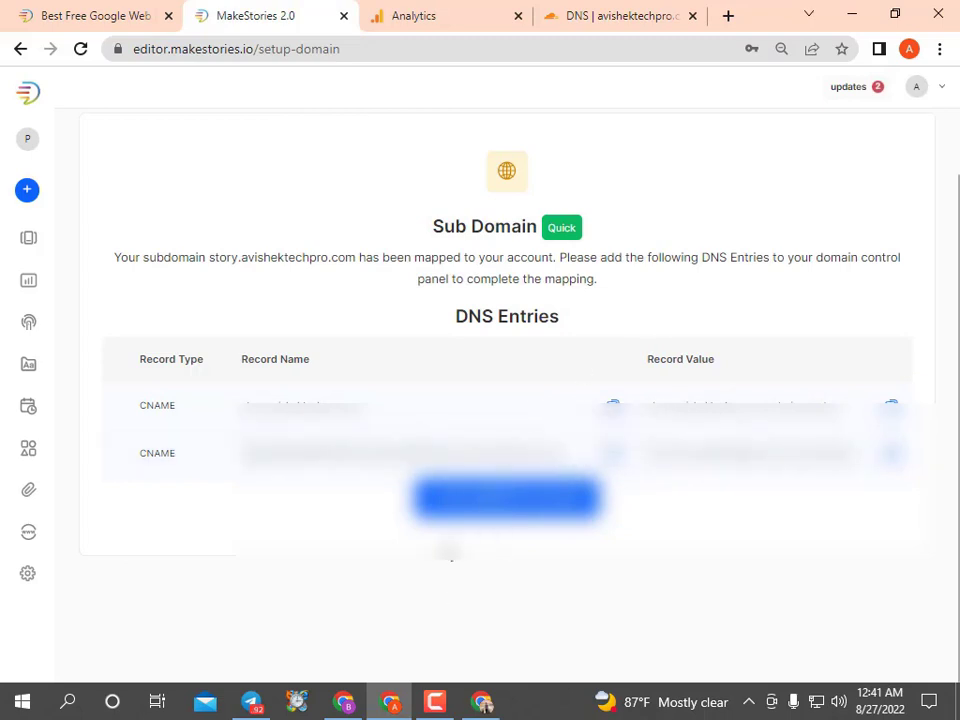
{"action": "left_click", "coordinate": [604, 12]}
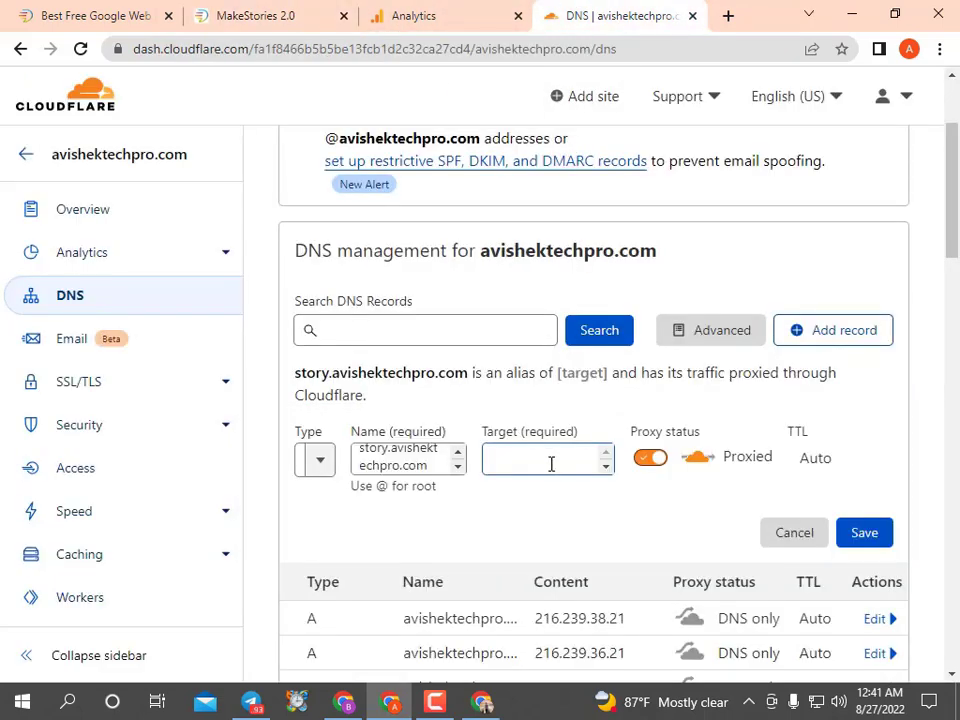
{"action": "left_click", "coordinate": [551, 464]}
{"action": "right_click", "coordinate": [551, 464]}
{"action": "left_click", "coordinate": [600, 322]}
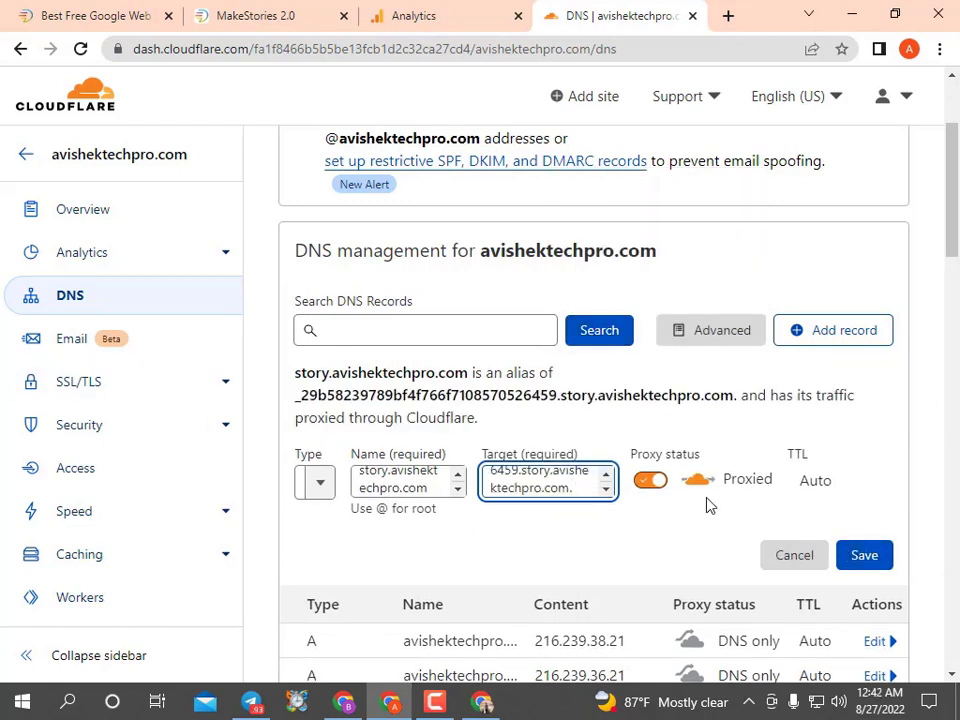
{"action": "scroll", "coordinate": [707, 467], "scroll_direction": "down", "scroll_amount": 1}
{"action": "scroll", "coordinate": [703, 467], "scroll_direction": "up", "scroll_amount": 1}
{"action": "left_click", "coordinate": [861, 553]}
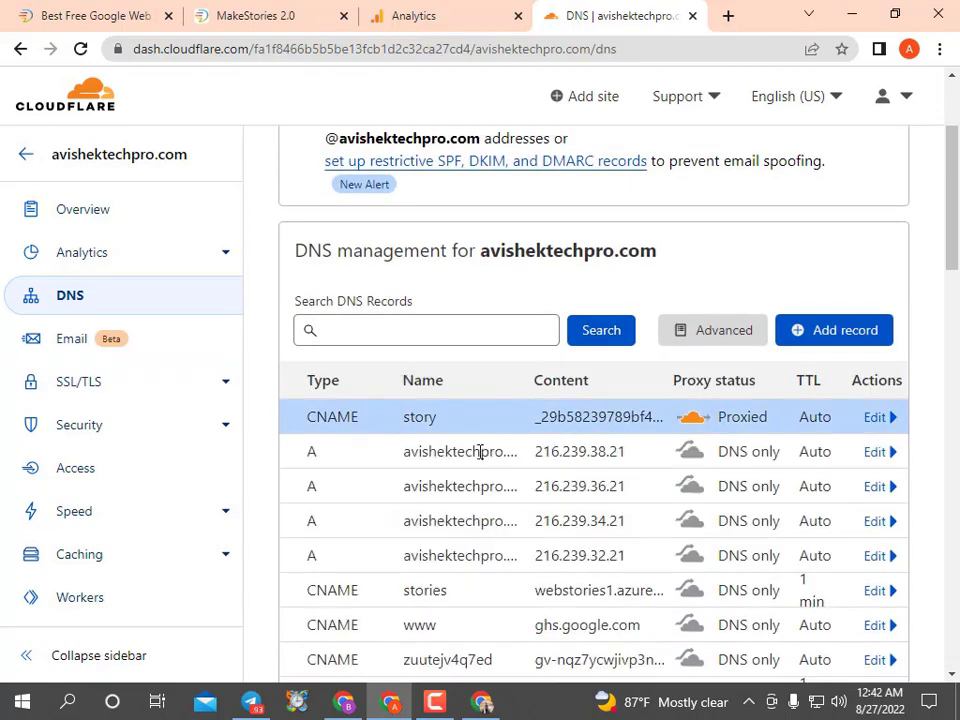
Check the new story record in the DNS list, switch to MakeStories and open its connected domains
{"action": "scroll", "coordinate": [415, 437], "scroll_direction": "up", "scroll_amount": 1}
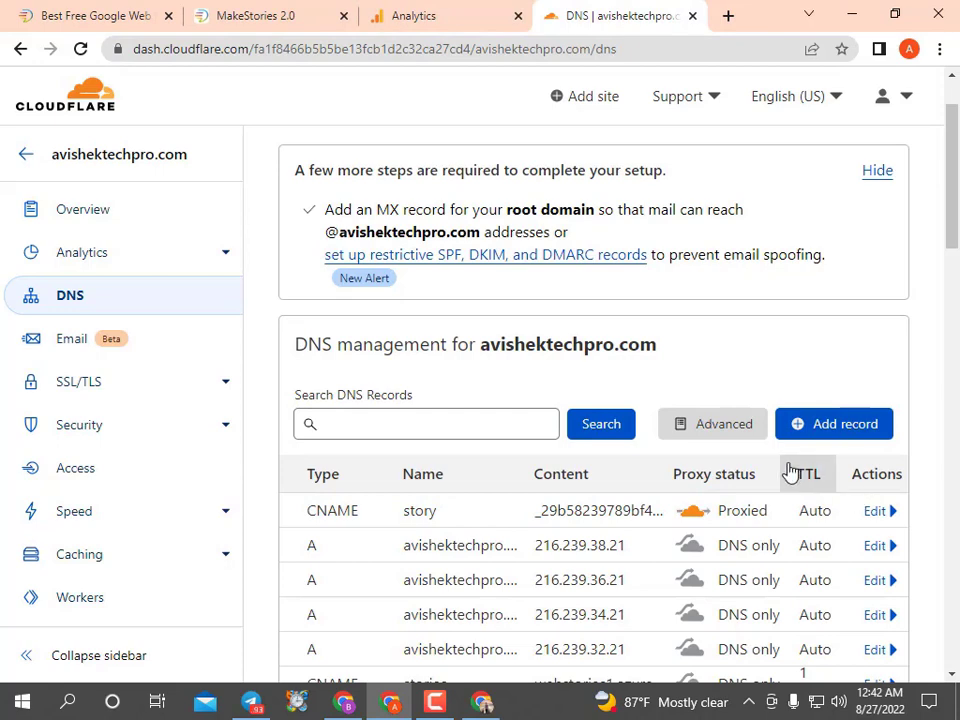
{"action": "scroll", "coordinate": [785, 468], "scroll_direction": "down", "scroll_amount": 1}
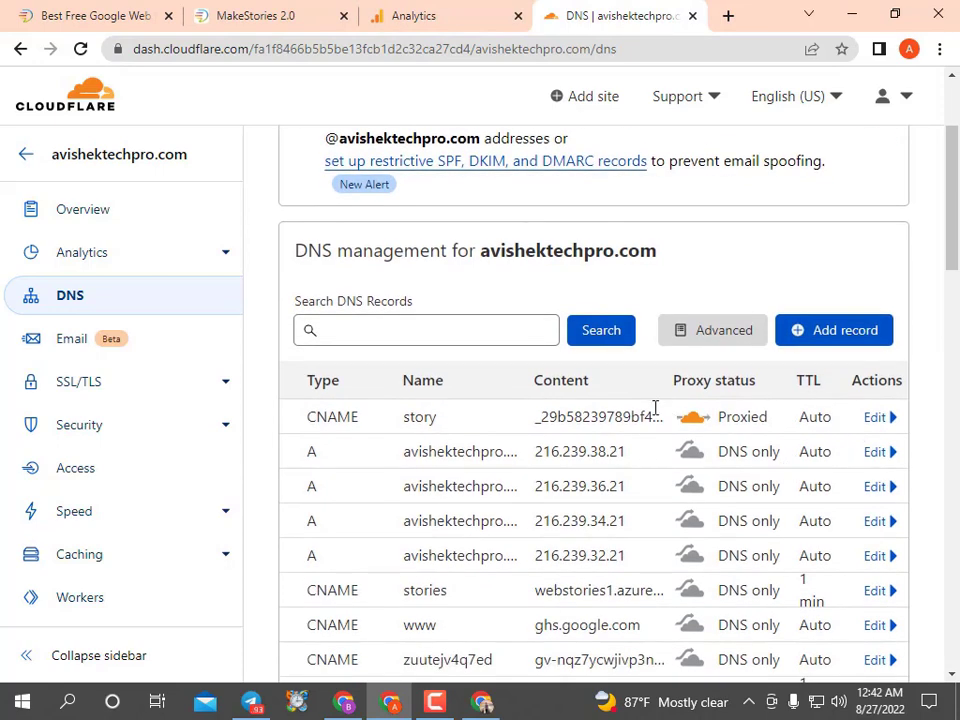
{"action": "scroll", "coordinate": [655, 407], "scroll_direction": "up", "scroll_amount": 1}
{"action": "left_click", "coordinate": [310, 14]}
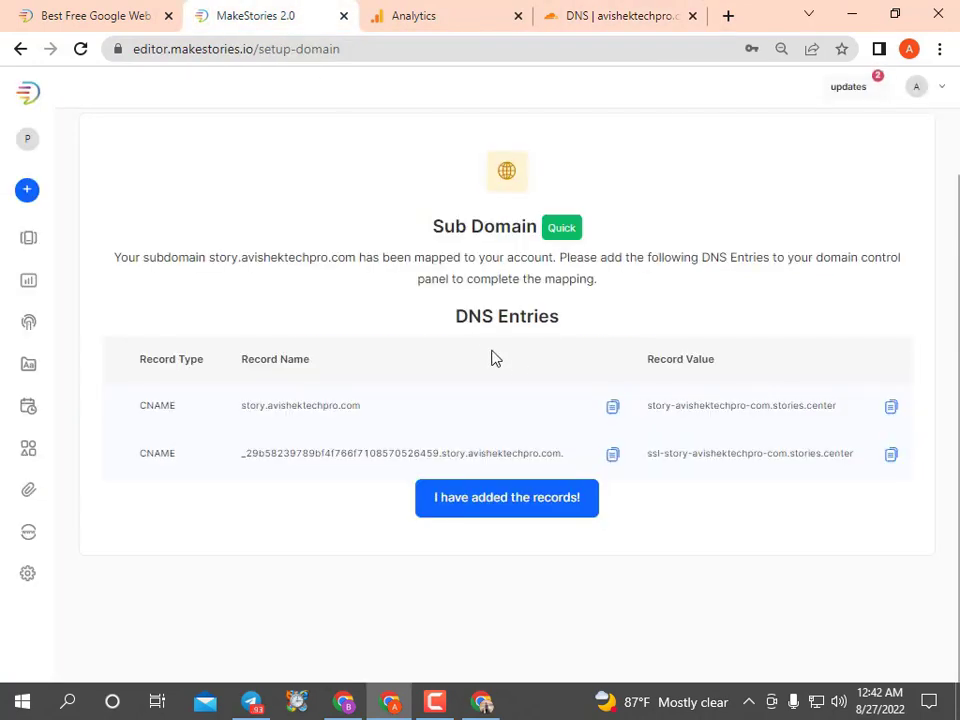
{"action": "left_click", "coordinate": [35, 538]}
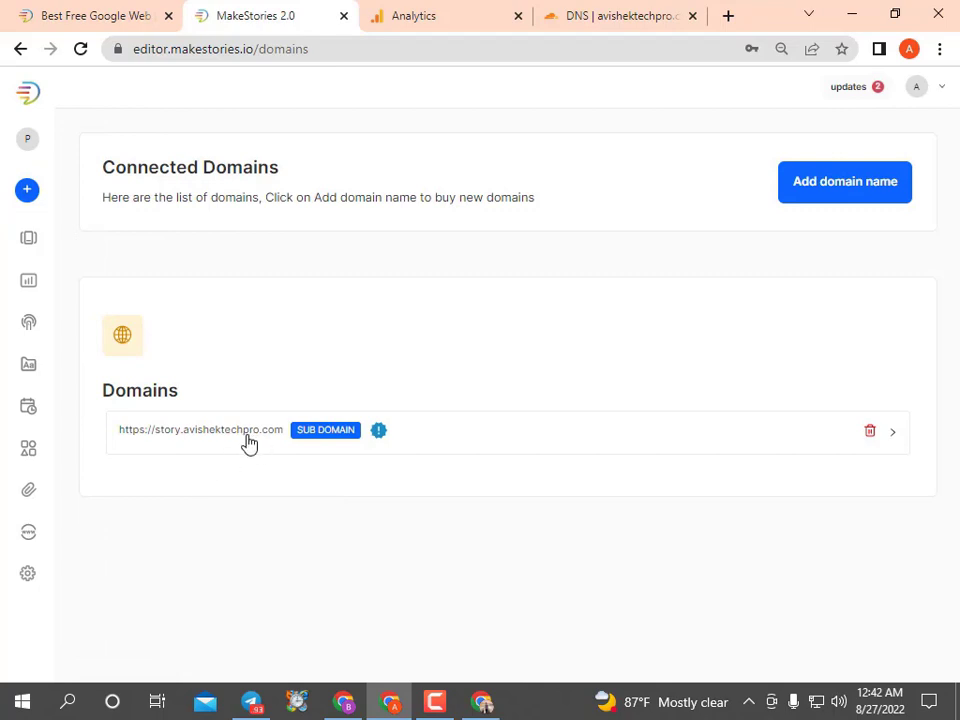
Open the domain settings within the general settings and review the domain choices, page designs and header options
{"action": "left_click", "coordinate": [62, 575]}
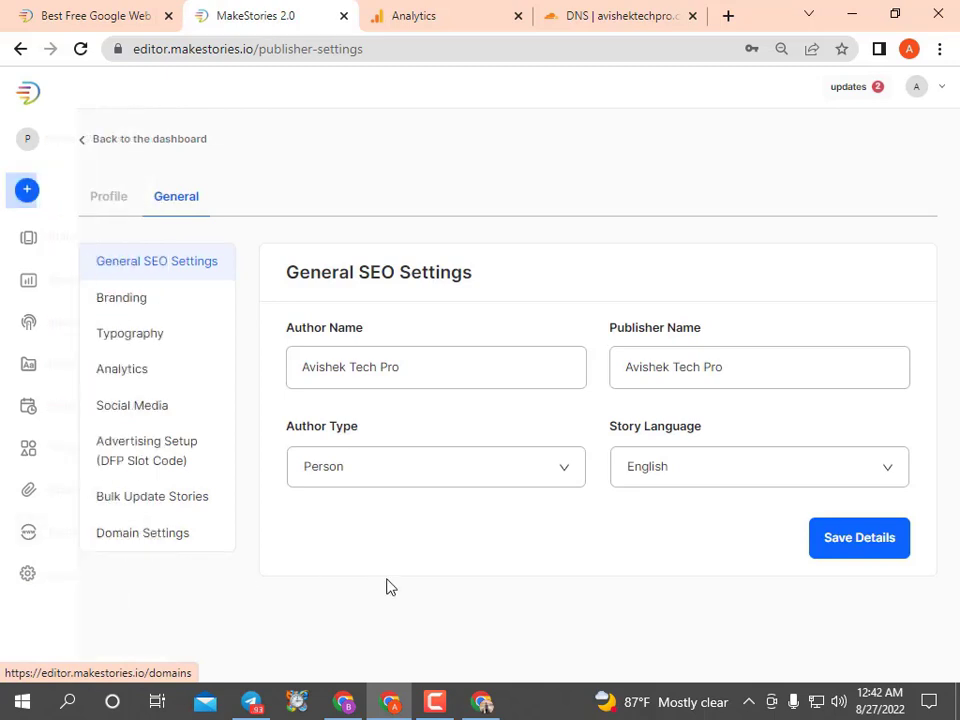
{"action": "left_click", "coordinate": [182, 538]}
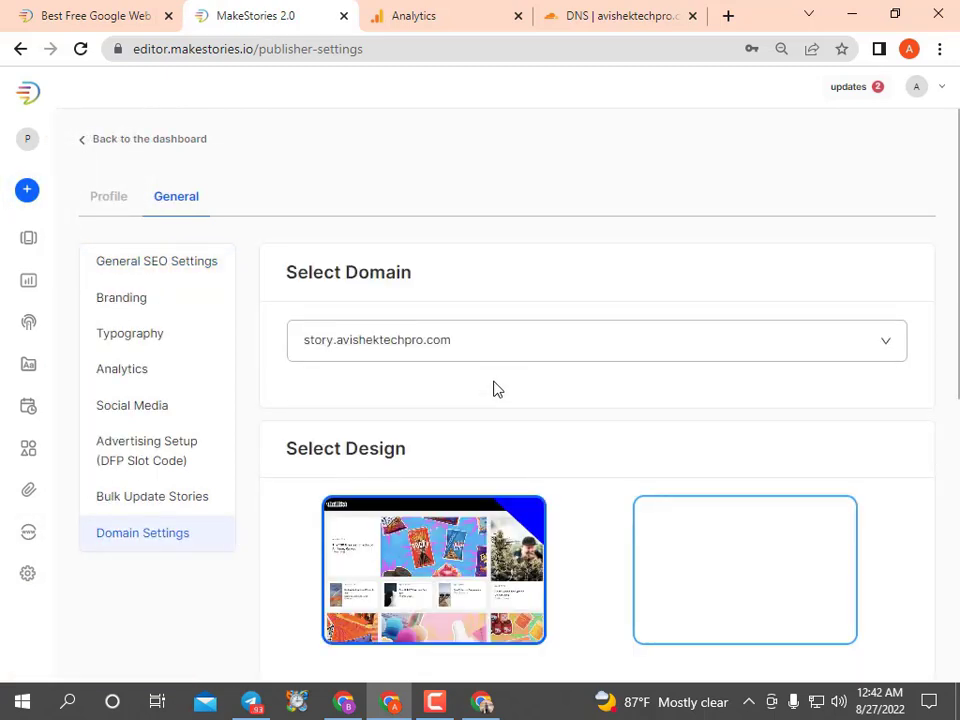
{"action": "scroll", "coordinate": [522, 382], "scroll_direction": "down", "scroll_amount": 3}
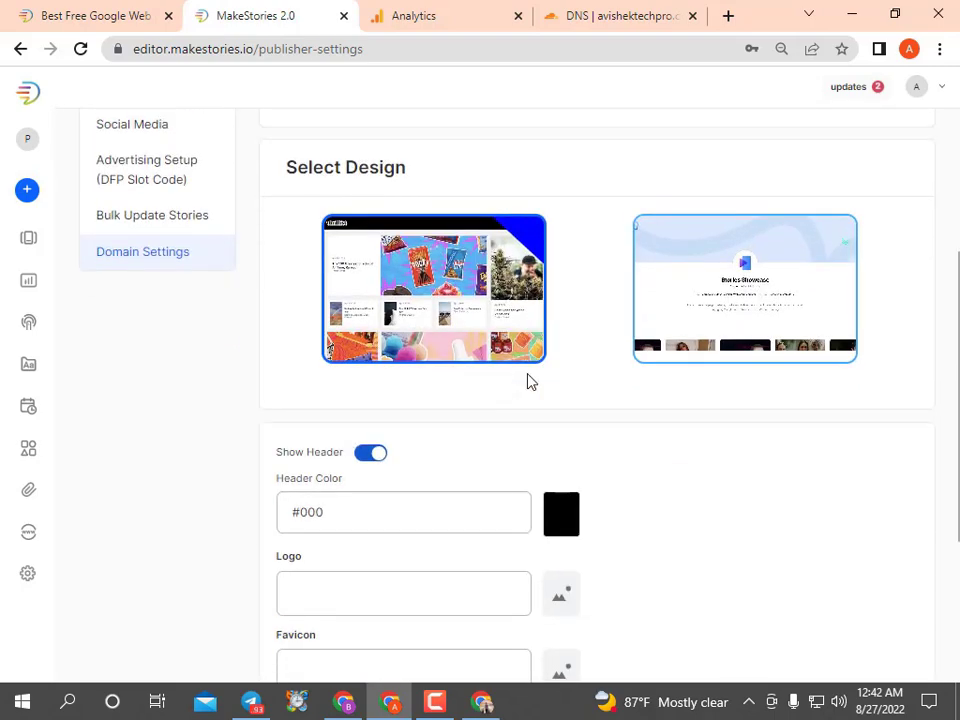
{"action": "scroll", "coordinate": [528, 382], "scroll_direction": "down", "scroll_amount": 3}
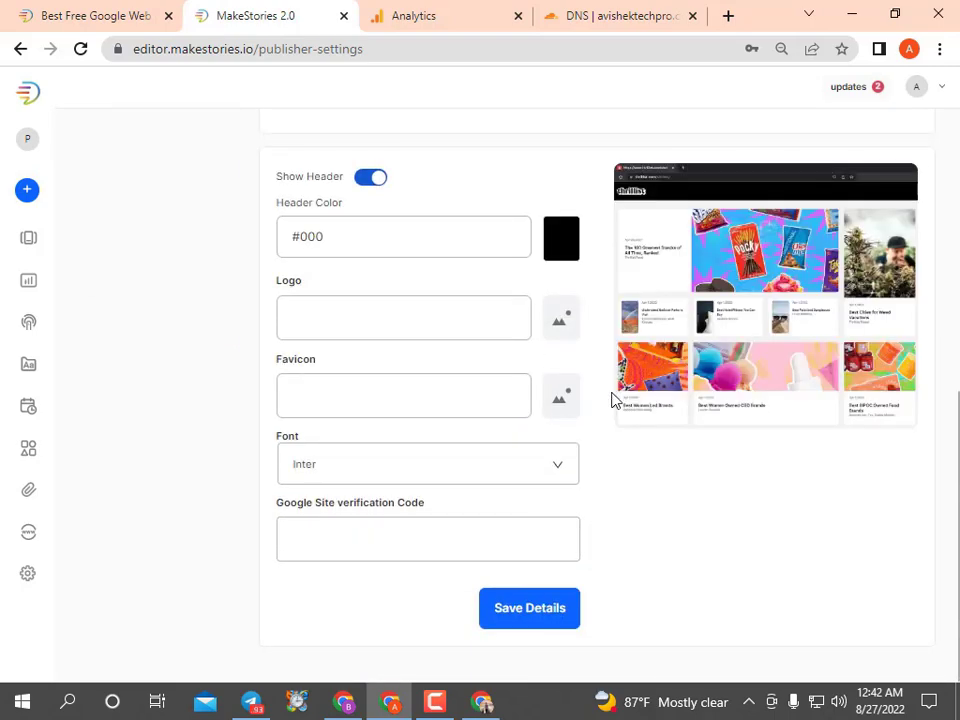
{"action": "scroll", "coordinate": [620, 403], "scroll_direction": "up", "scroll_amount": 5}
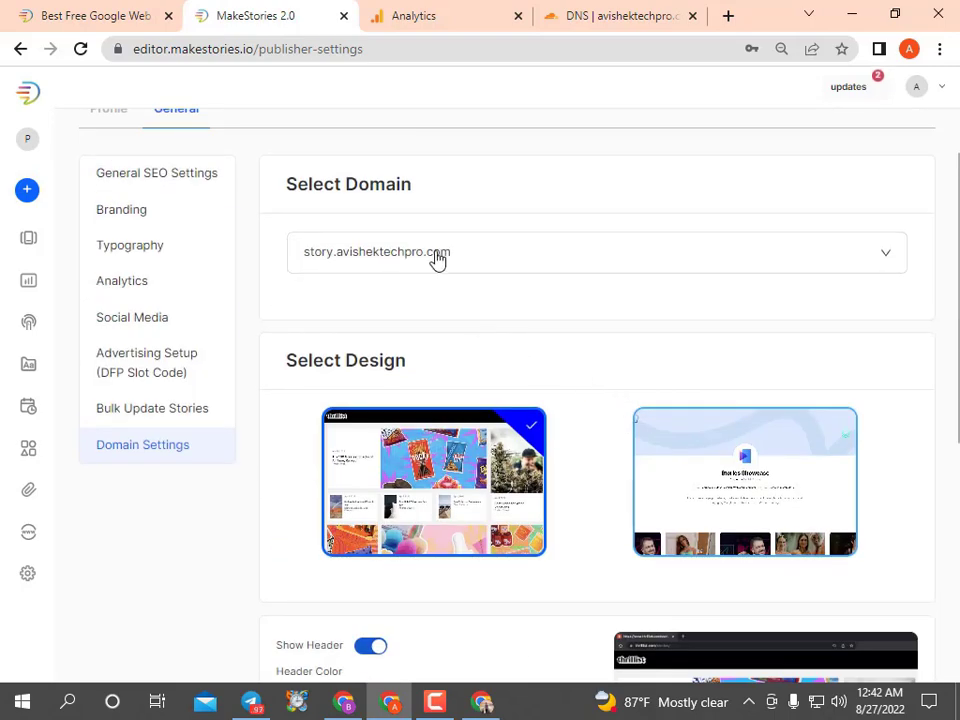
{"action": "left_click", "coordinate": [892, 257]}
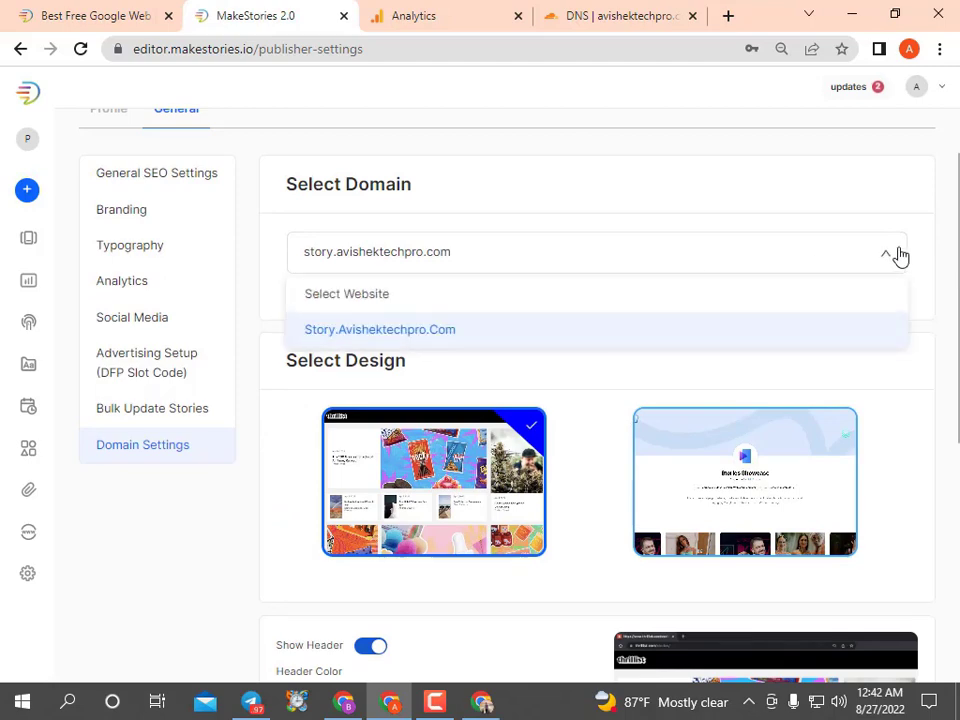
{"action": "left_click", "coordinate": [898, 256]}
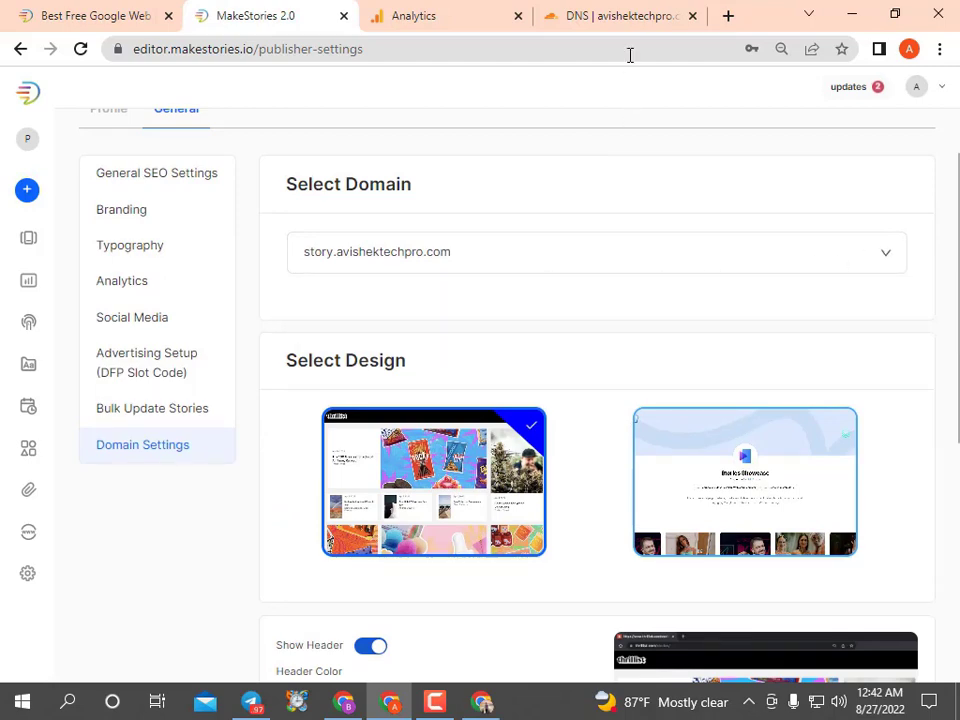
Look over the Cloudflare DNS page for avishektechpro.com, then return to the connected domains in MakeStories
{"action": "left_click", "coordinate": [620, 16]}
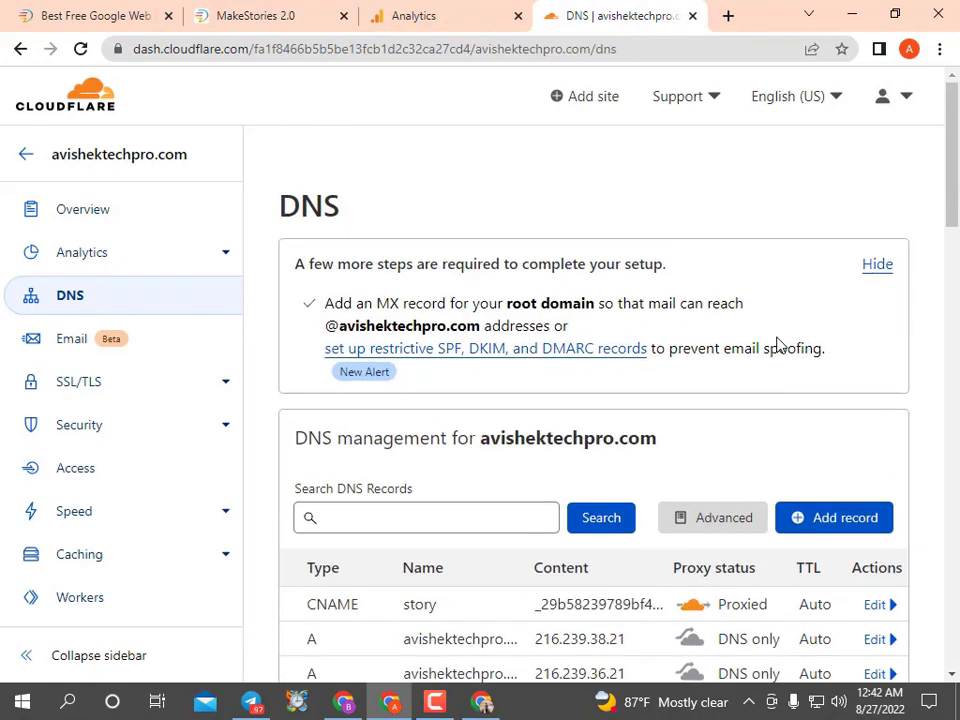
{"action": "scroll", "coordinate": [780, 345], "scroll_direction": "down", "scroll_amount": 10}
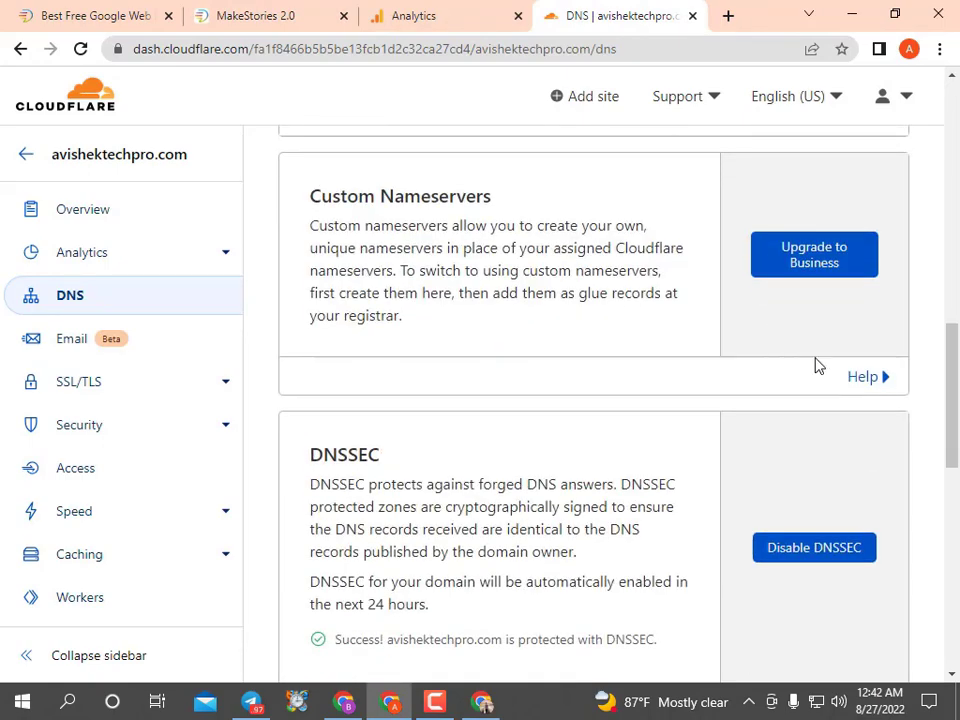
{"action": "scroll", "coordinate": [815, 365], "scroll_direction": "up", "scroll_amount": 6}
{"action": "left_click", "coordinate": [260, 15]}
{"action": "mouse_move", "coordinate": [20, 495]}
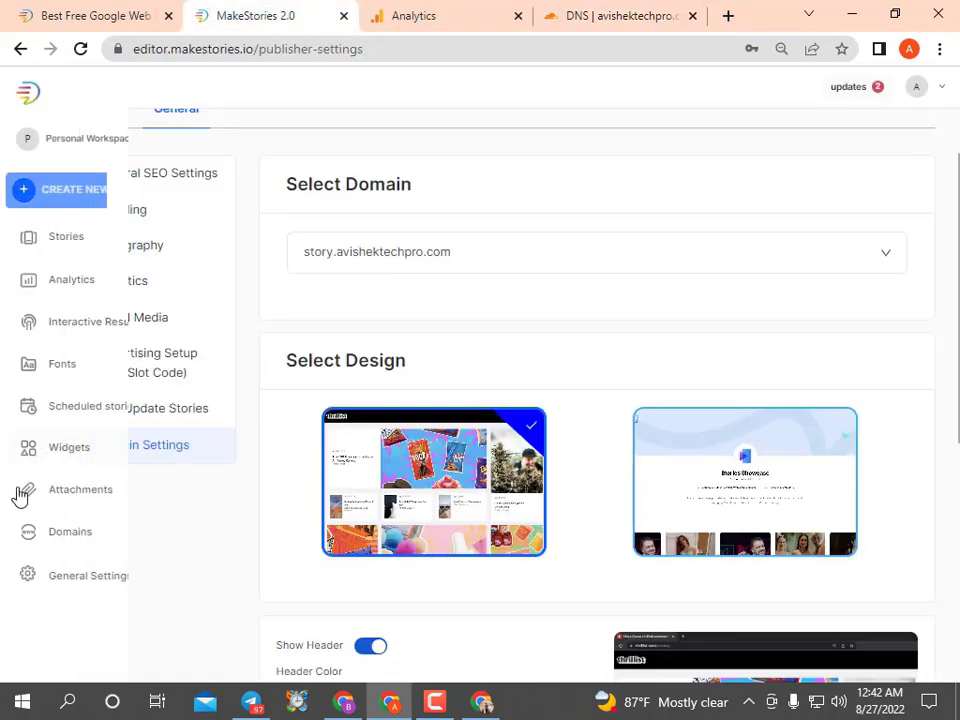
{"action": "left_click", "coordinate": [45, 535]}
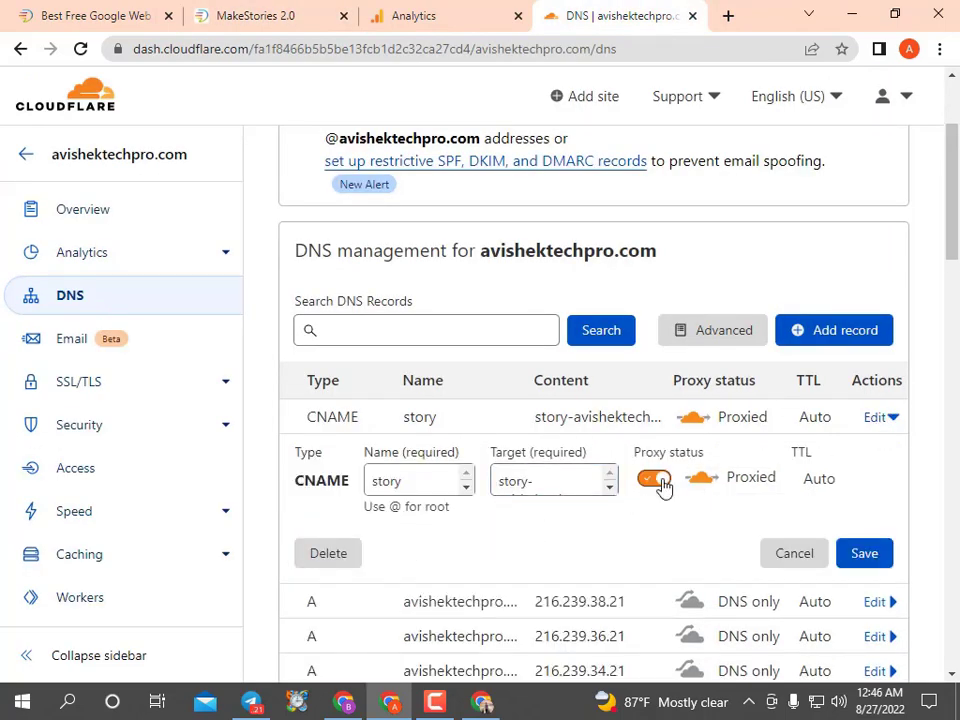
Turn off proxying for the story CNAME record in Cloudflare so it is DNS only, and save it
{"action": "left_click", "coordinate": [662, 485]}
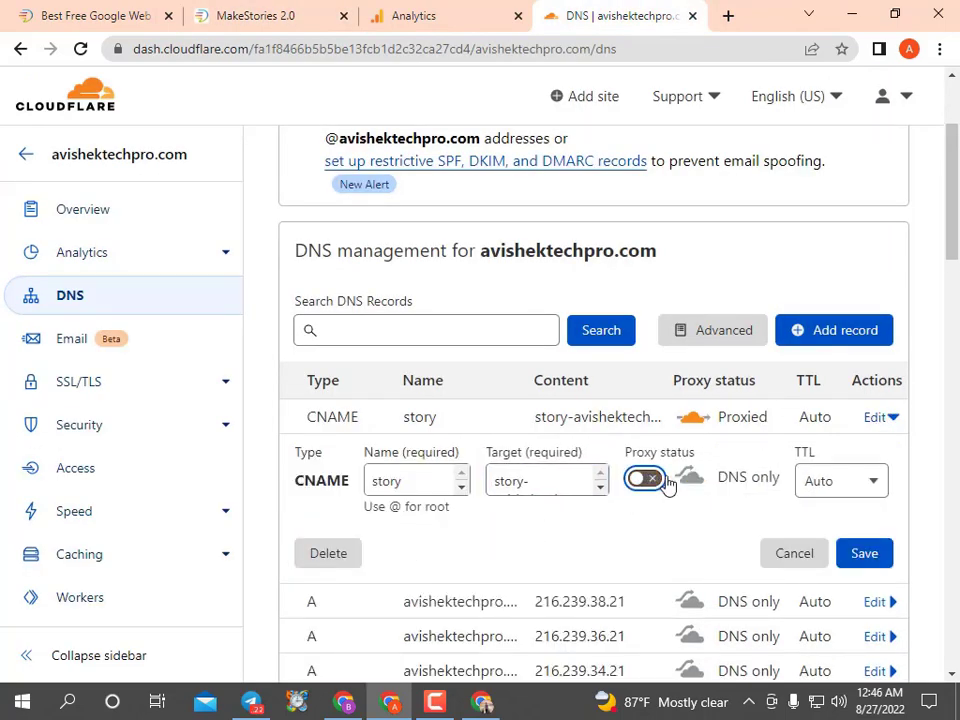
{"action": "left_click", "coordinate": [645, 484]}
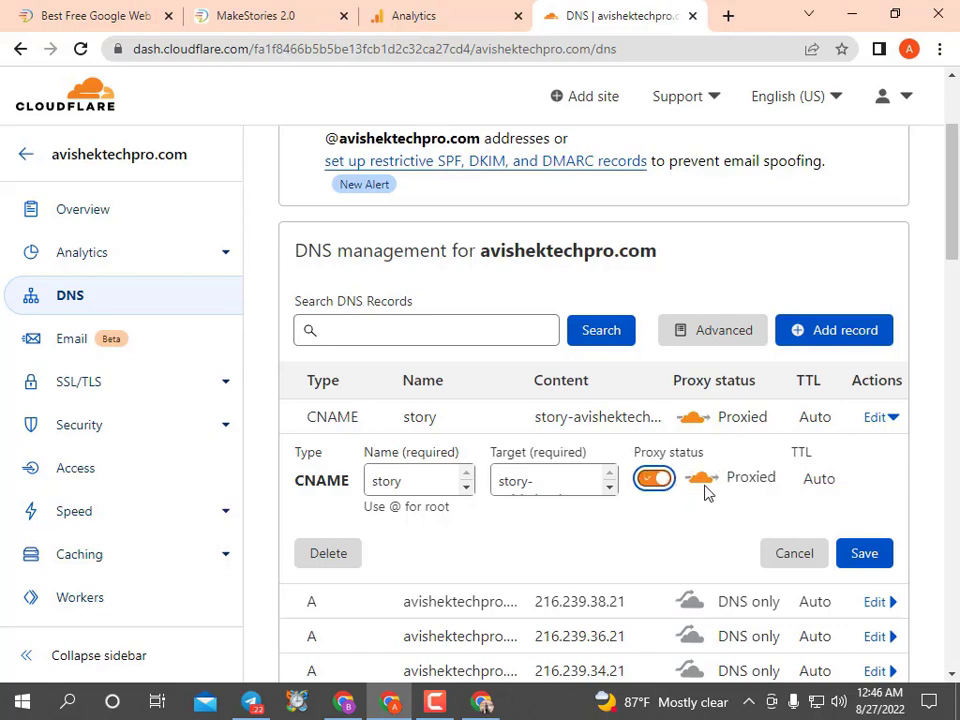
{"action": "scroll", "coordinate": [741, 480], "scroll_direction": "down", "scroll_amount": 3}
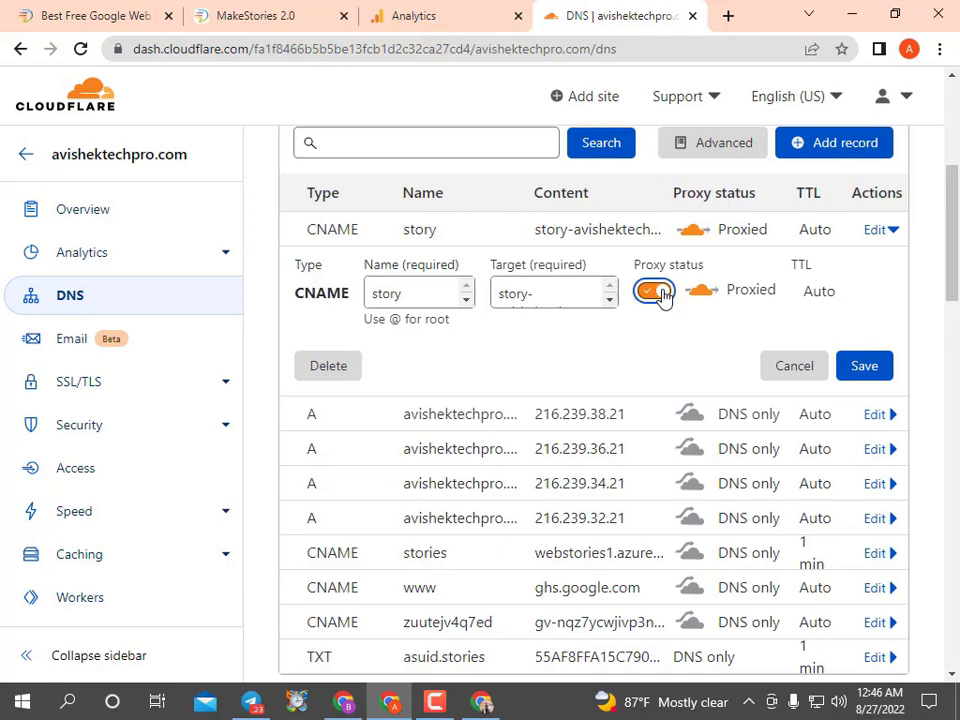
{"action": "left_click", "coordinate": [662, 293]}
{"action": "left_click", "coordinate": [862, 372]}
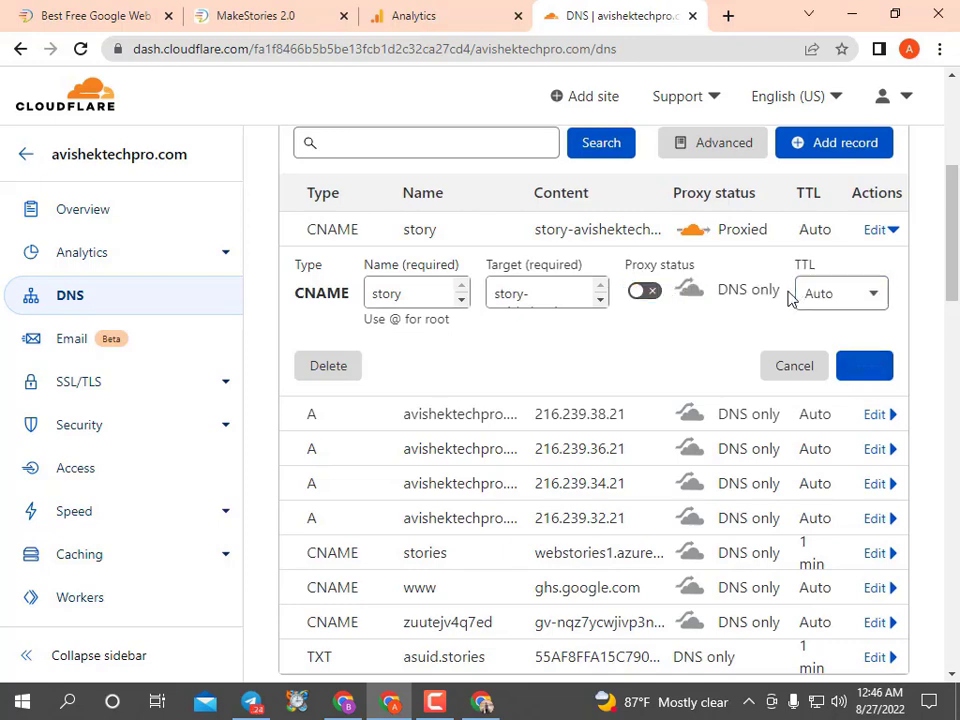
Review the updated DNS records, switch to MakeStories and reload the connected domains page
{"action": "scroll", "coordinate": [647, 340], "scroll_direction": "up", "scroll_amount": 1}
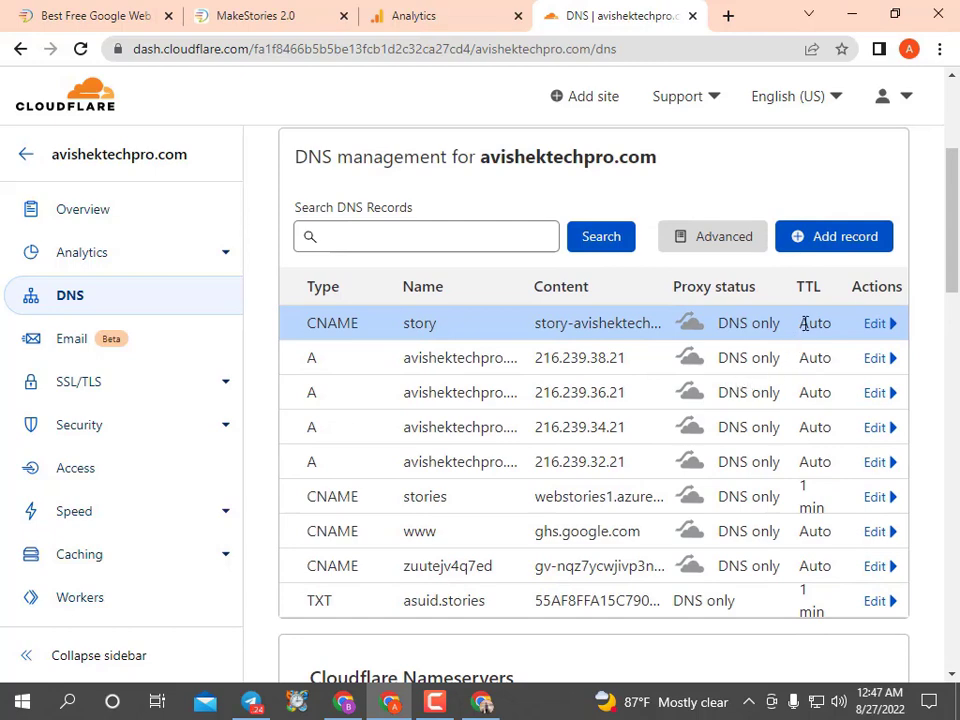
{"action": "scroll", "coordinate": [806, 323], "scroll_direction": "down", "scroll_amount": 2}
{"action": "scroll", "coordinate": [671, 371], "scroll_direction": "up", "scroll_amount": 2}
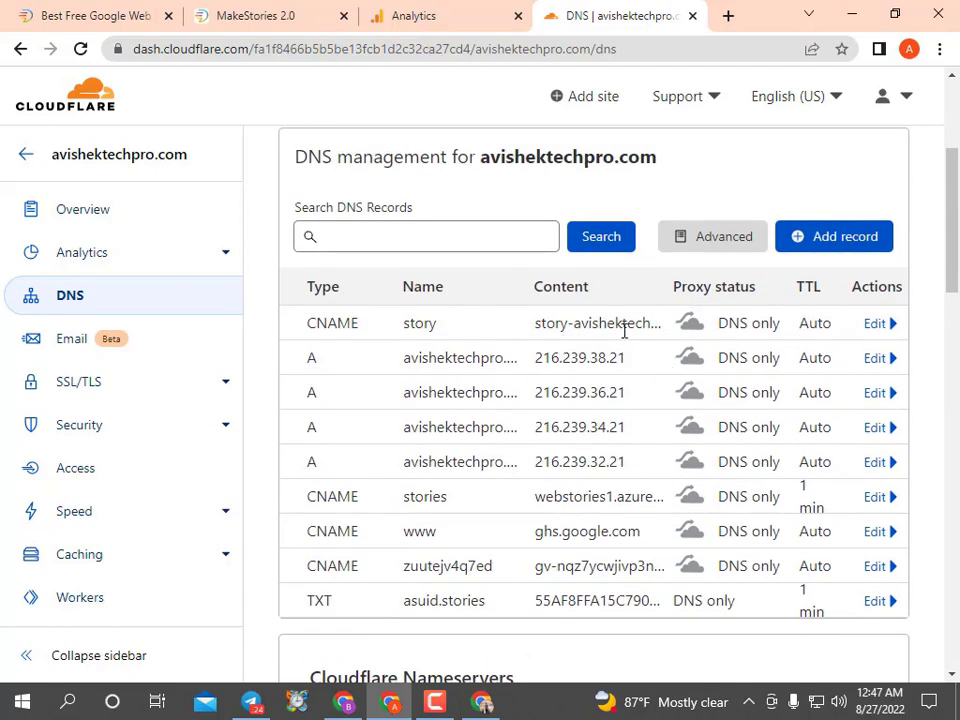
{"action": "left_click", "coordinate": [265, 14]}
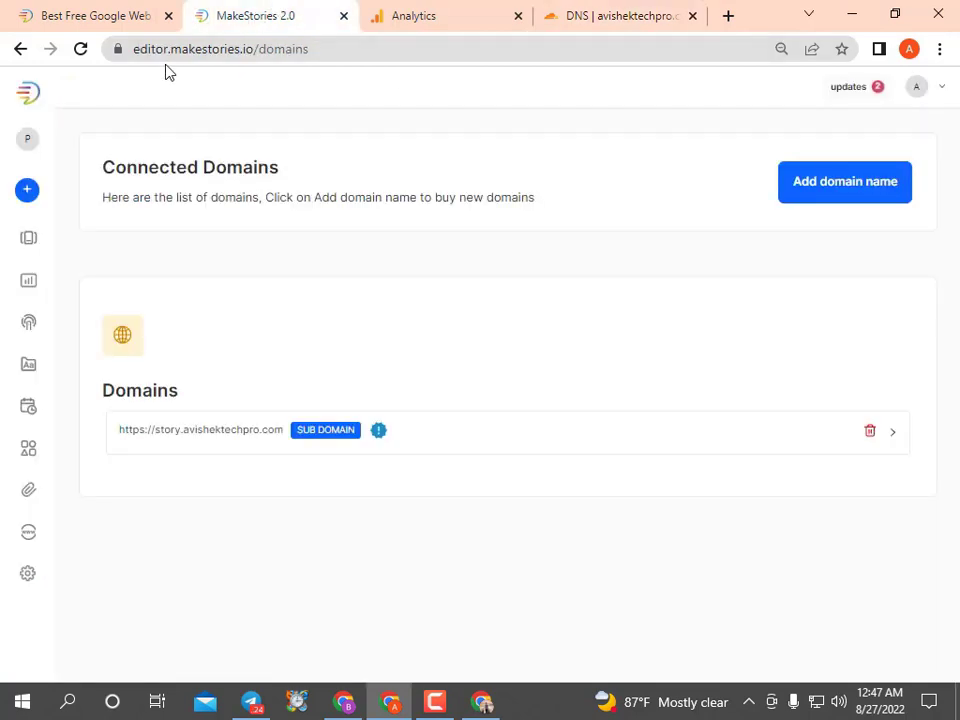
{"action": "left_click", "coordinate": [81, 51]}
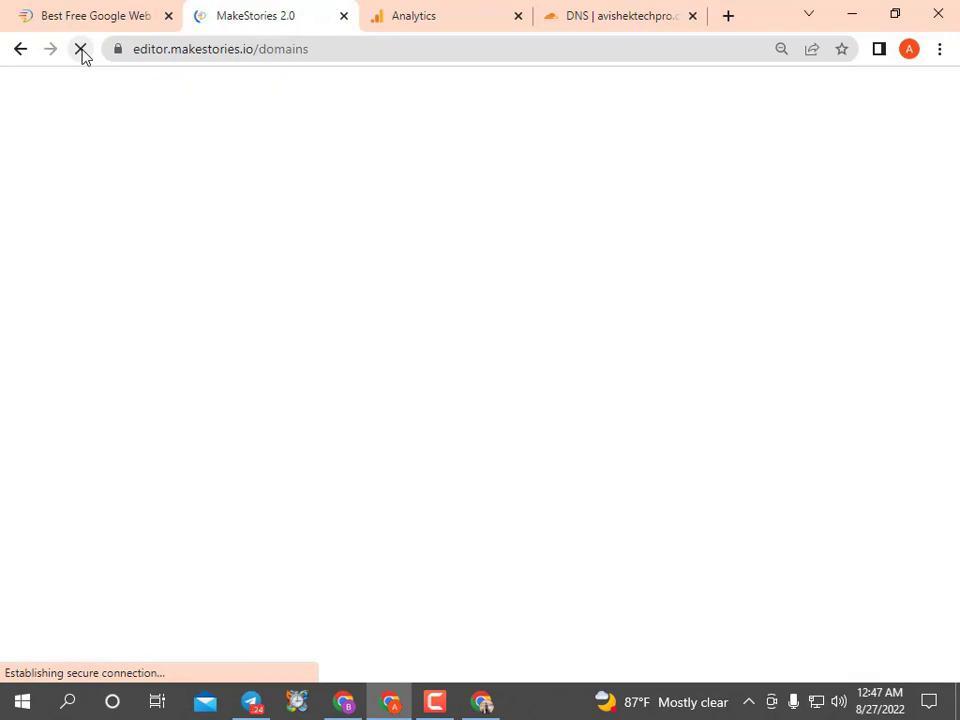